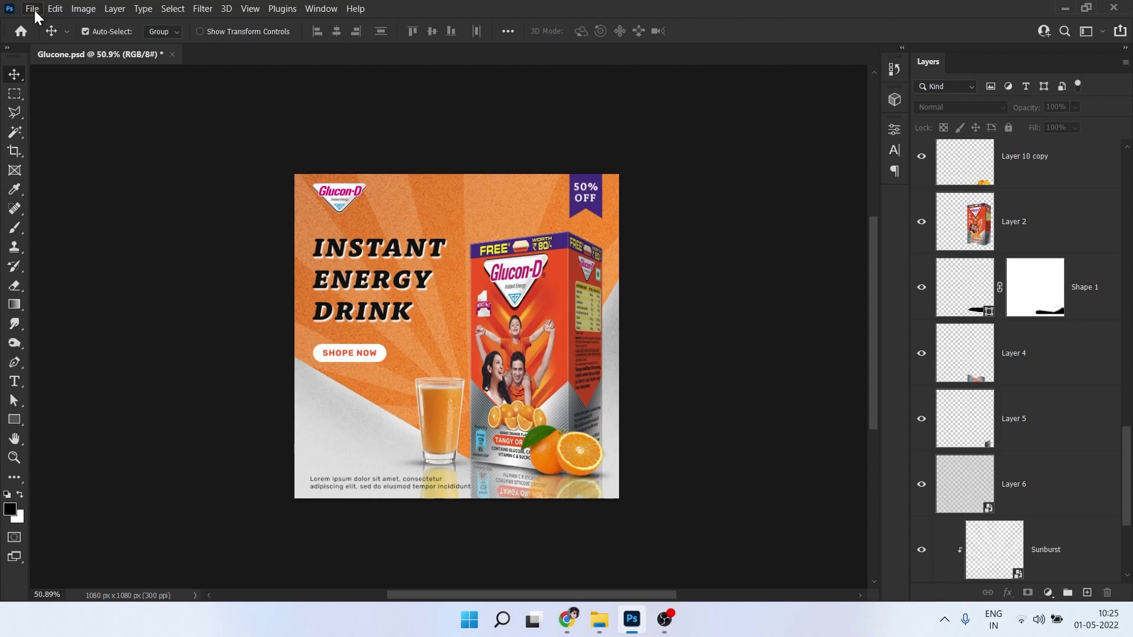
- Create a new 1080 × 1080 px RGB document at 300 pixels/inch with a white background
left_click(55, 24)
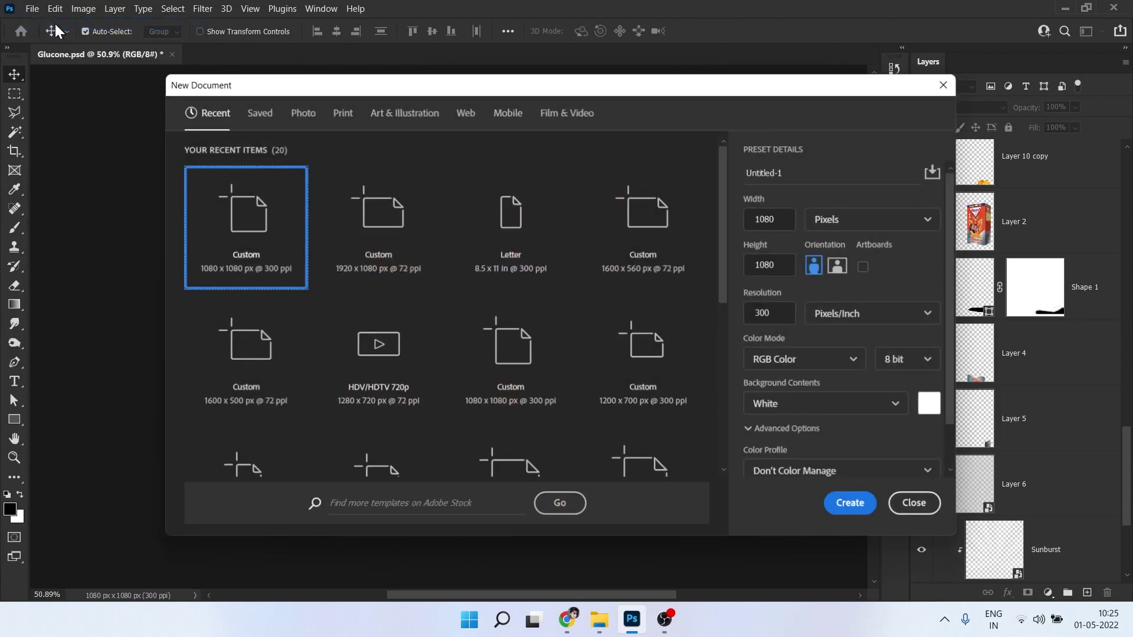
left_click(778, 222)
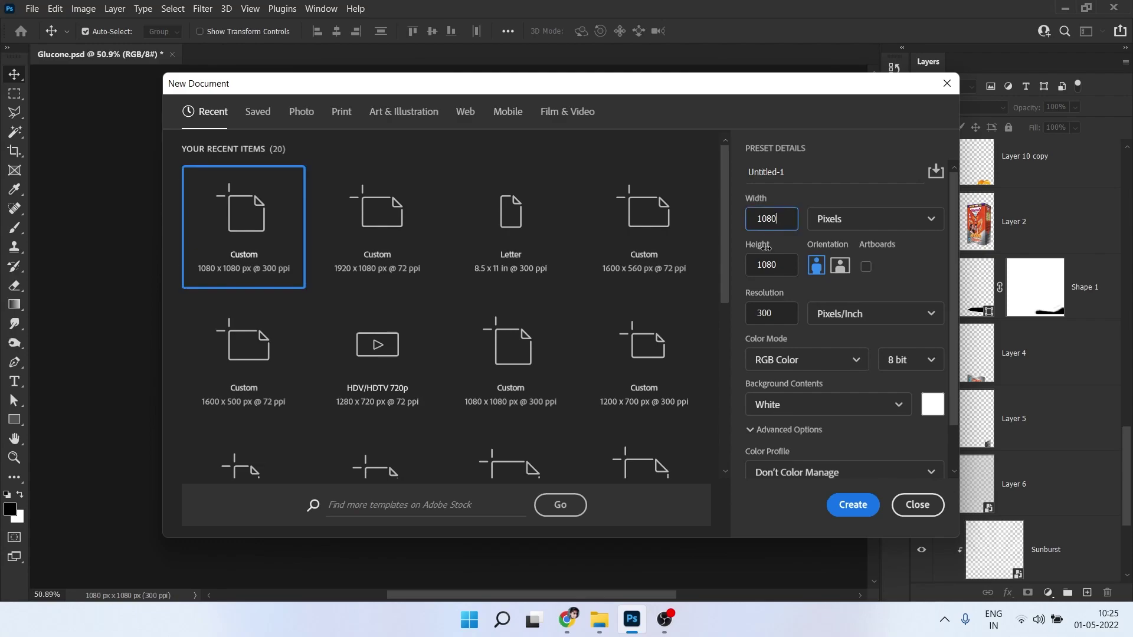
left_click(826, 218)
left_click(835, 248)
left_click(784, 217)
left_click(775, 267)
left_click(747, 311)
left_click(766, 172)
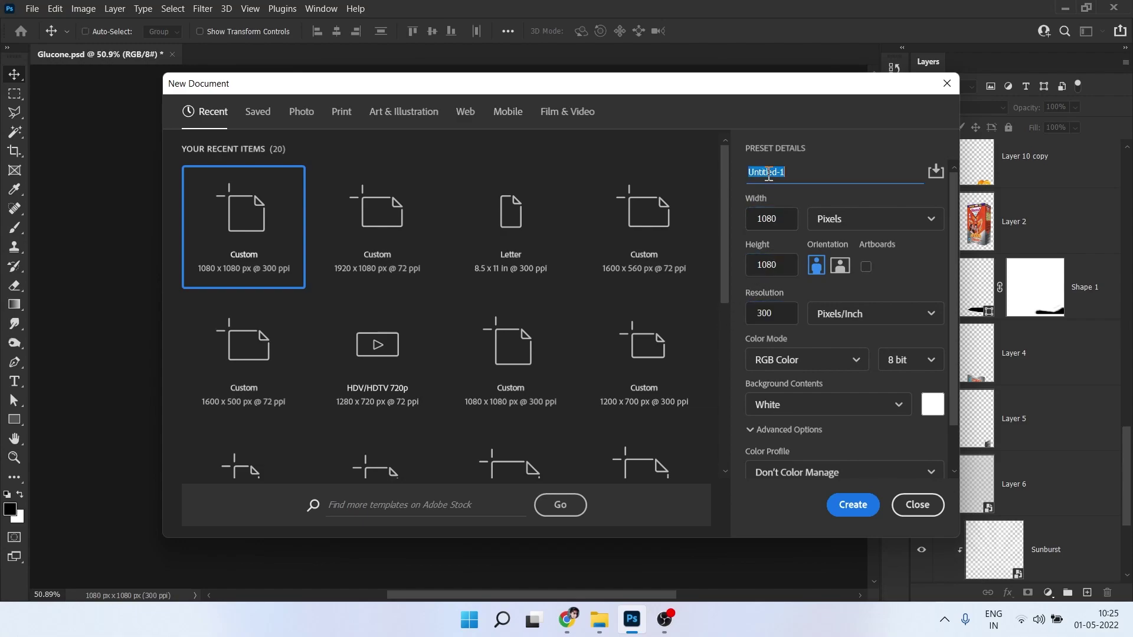
left_click(850, 508)
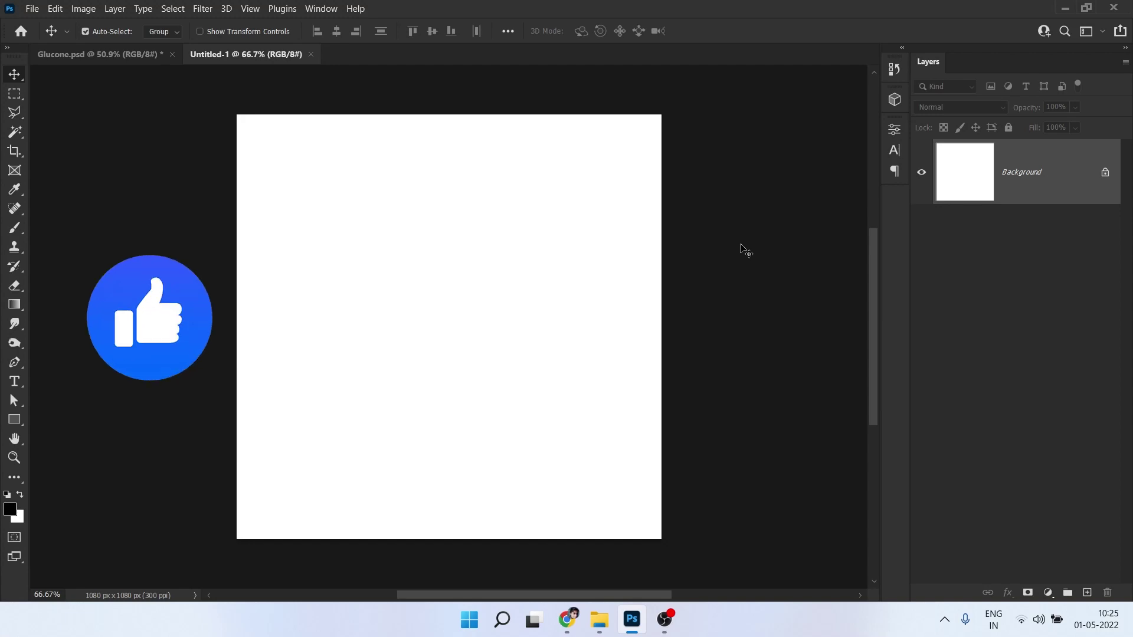
- Draw a black square about 942 px wide over the lower part of the canvas and round its corners to 180 px
scroll(741, 248, "down", 4)
left_click(14, 420)
left_click_drag(368, 230, 619, 481)
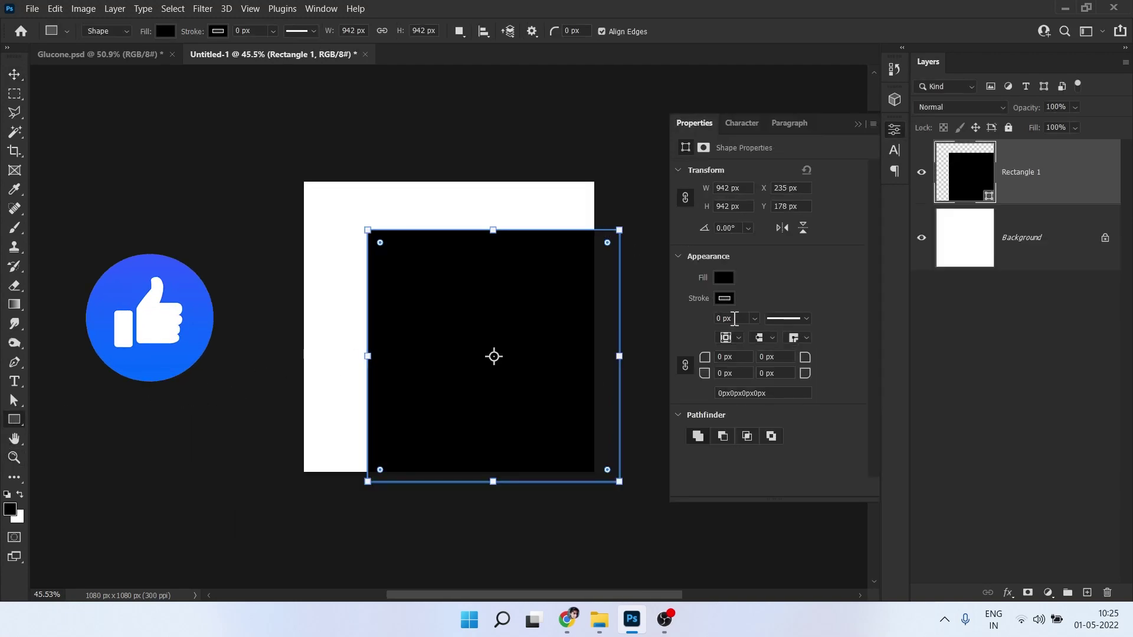
left_click_drag(705, 357, 838, 381)
- Move, enlarge and rotate the rounded square so it covers the upper canvas with one rounded corner pointing down, right of centre
left_click(15, 74)
left_click_drag(509, 331, 403, 249)
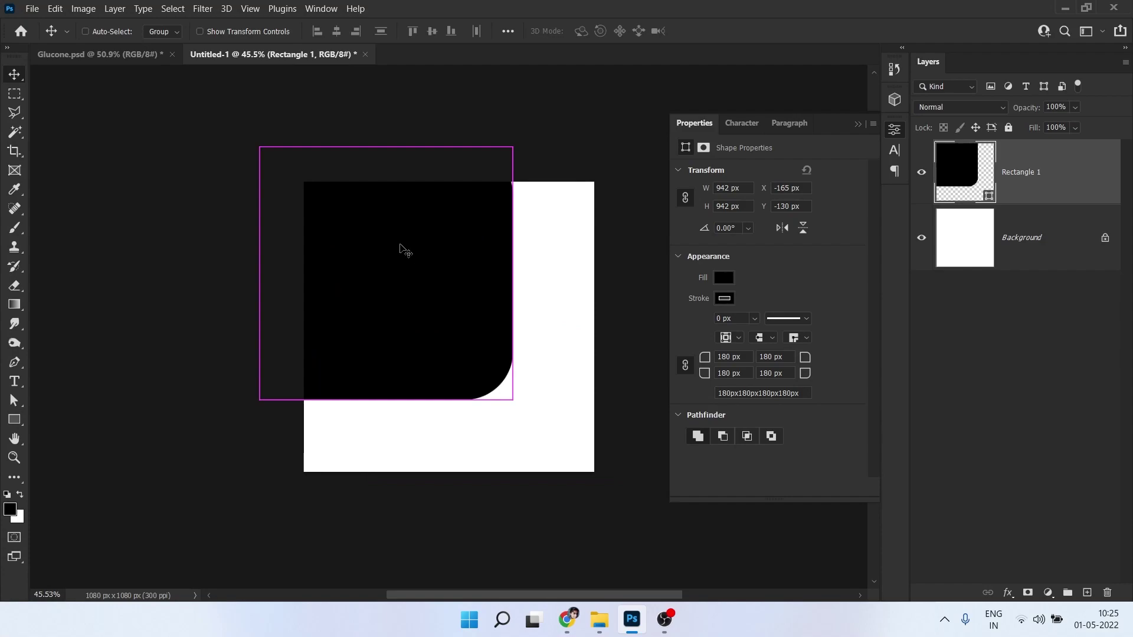
key("t")
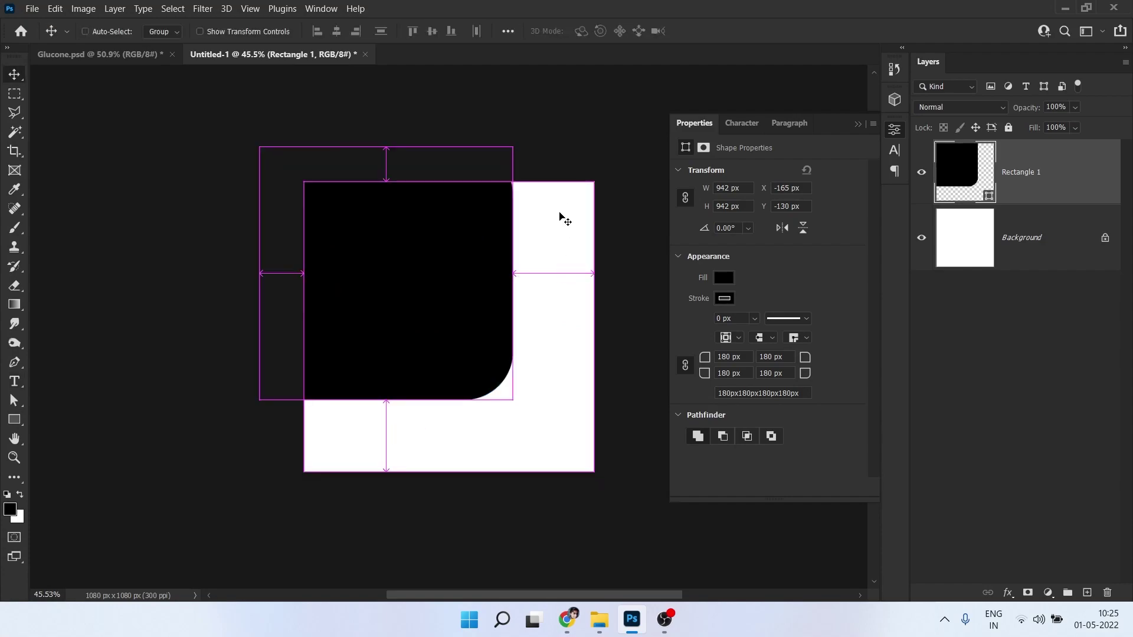
key("ctrl+t")
left_click_drag(537, 169, 620, 127)
left_click_drag(518, 272, 541, 192)
left_click_drag(639, 250, 600, 277)
key("Return")
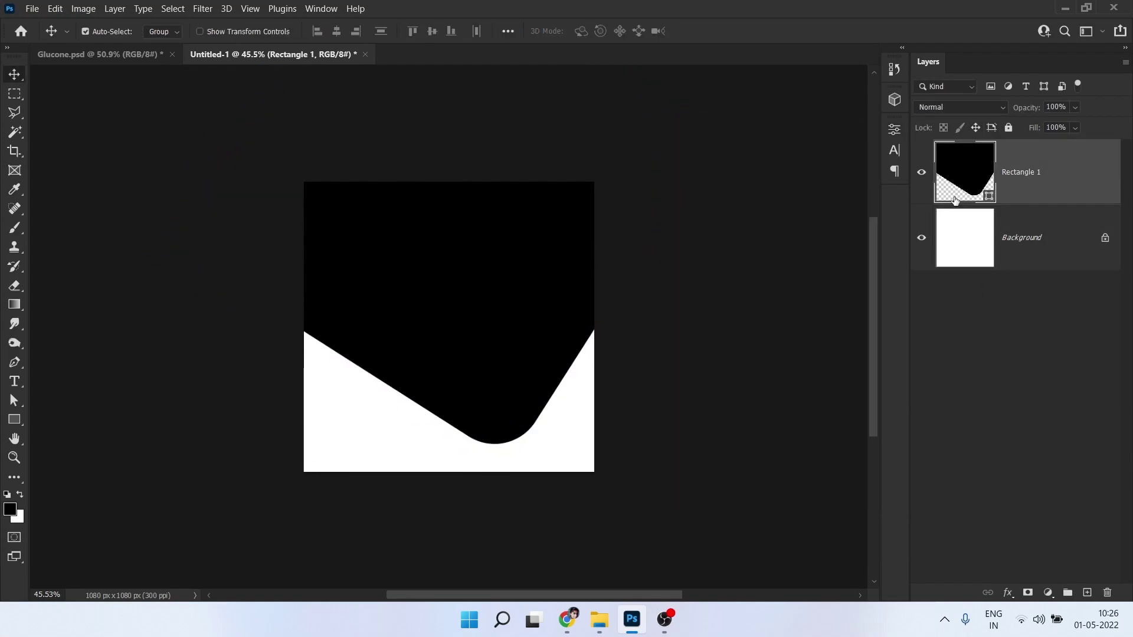
- Add a Gradient Overlay to the rectangle with the dark red to orange preset and check both stop colours
left_click(1008, 592)
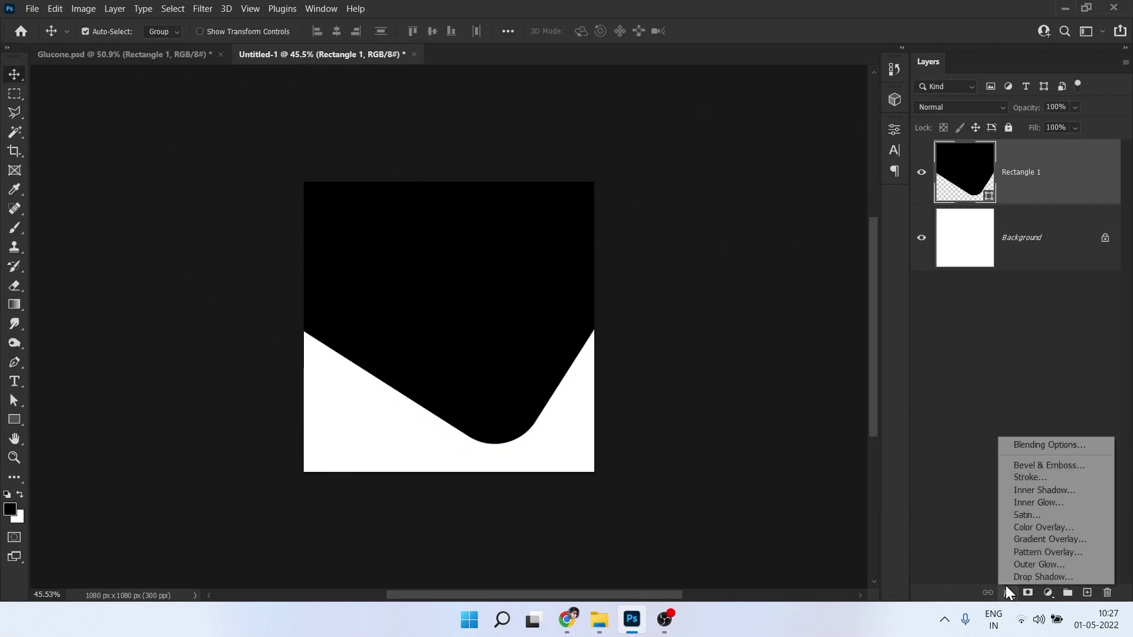
left_click(1036, 537)
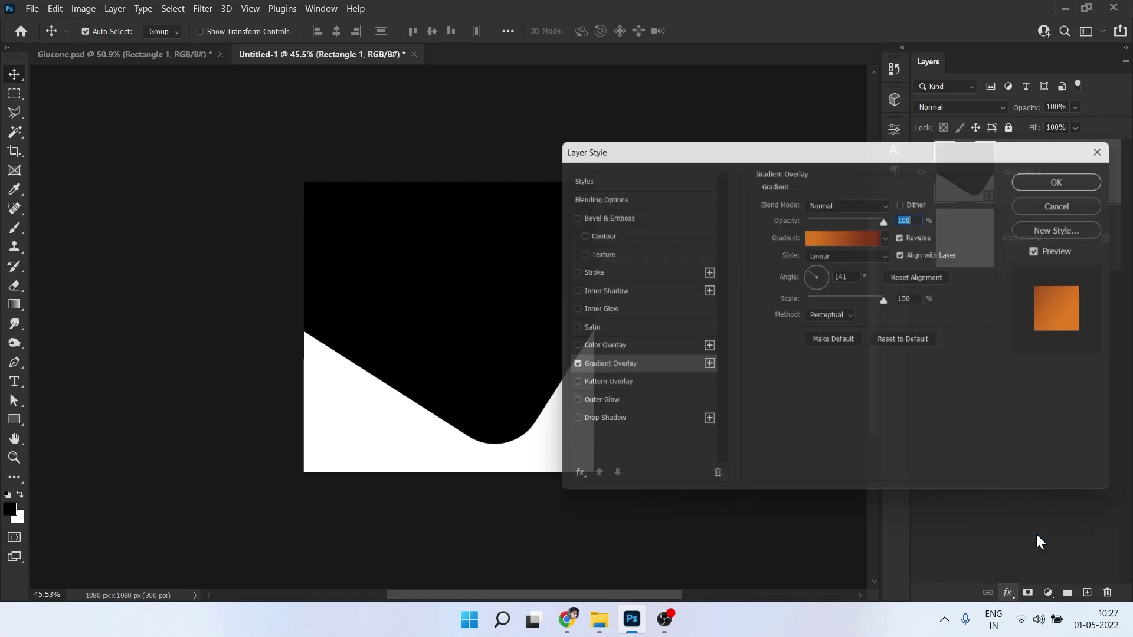
left_click(837, 236)
scroll(798, 246, "down", 3)
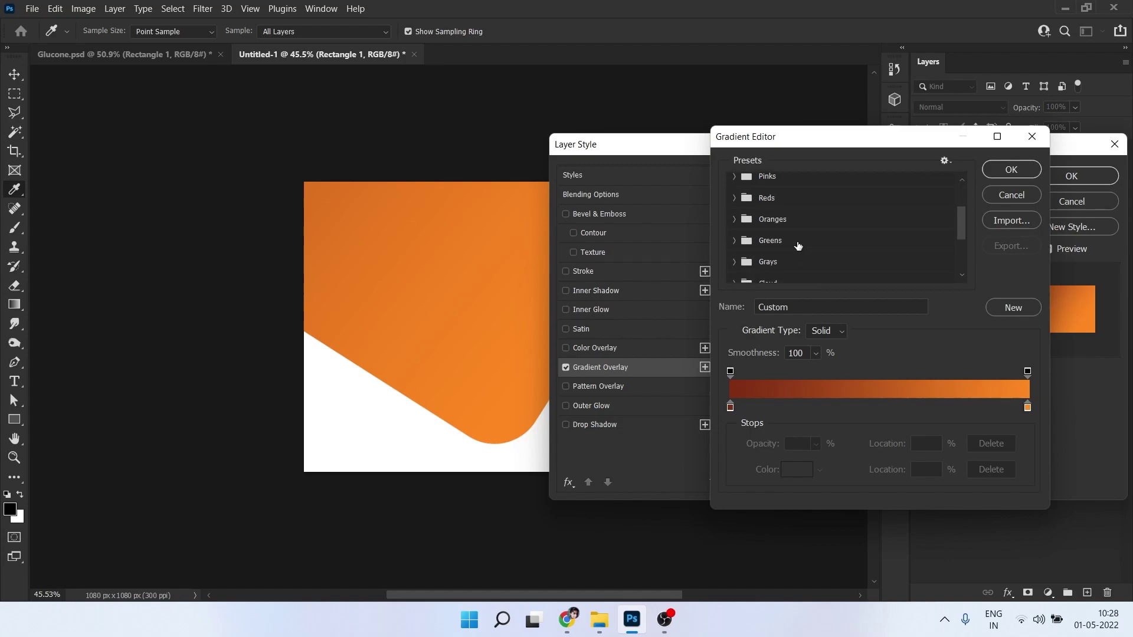
scroll(798, 246, "down", 3)
left_click(809, 273)
left_click(731, 407)
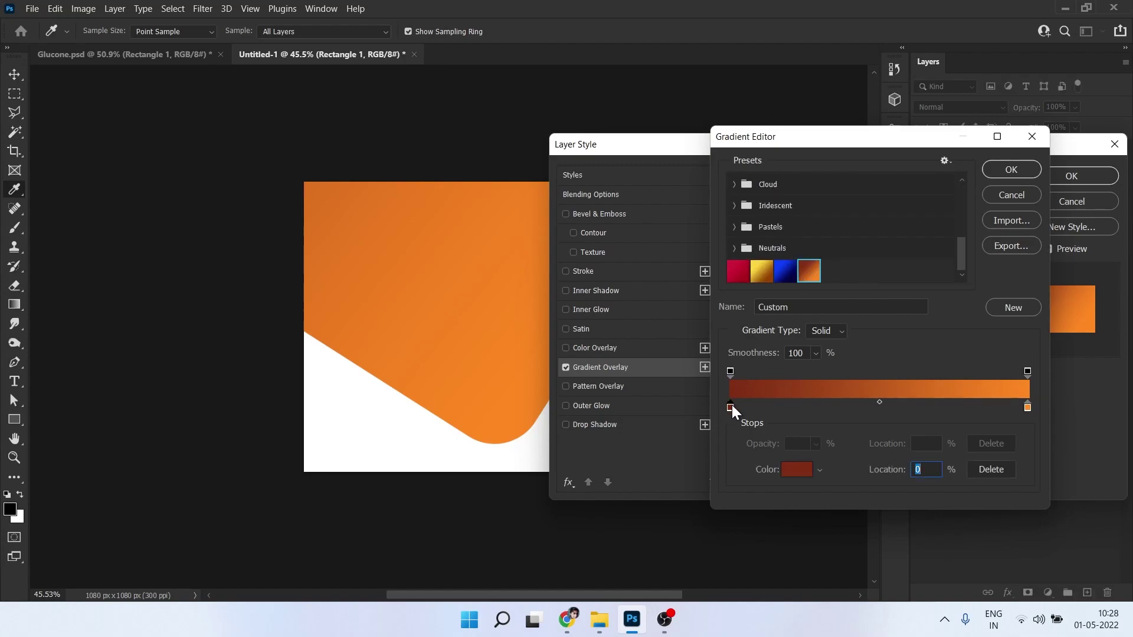
left_click(796, 469)
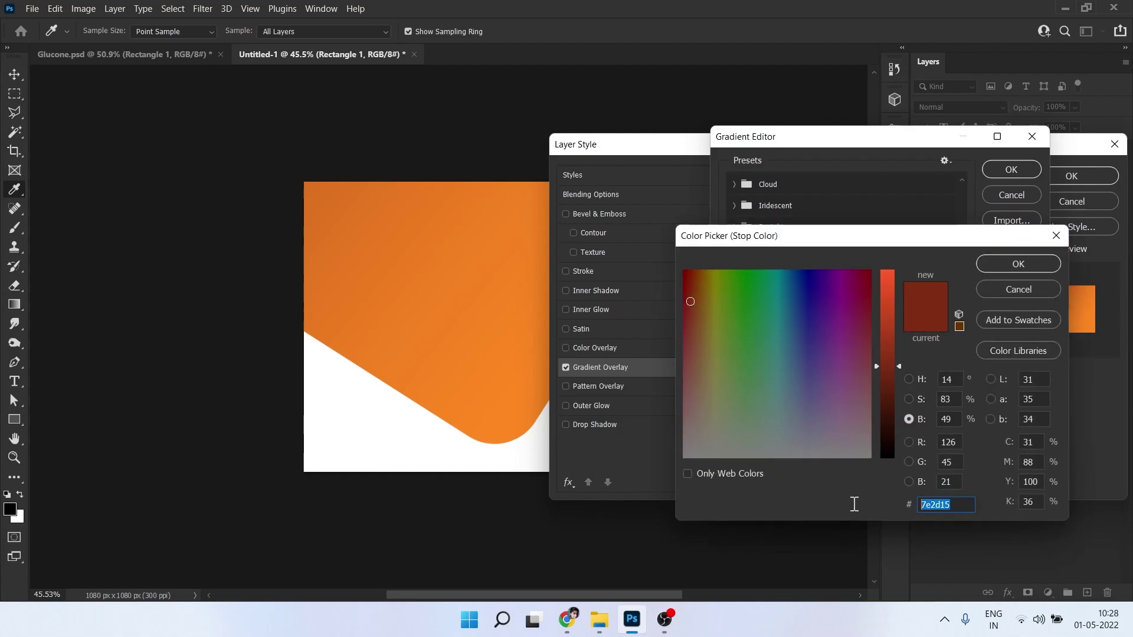
left_click(1015, 290)
left_click(1025, 406)
left_click(796, 469)
key("Return")
key("Return")
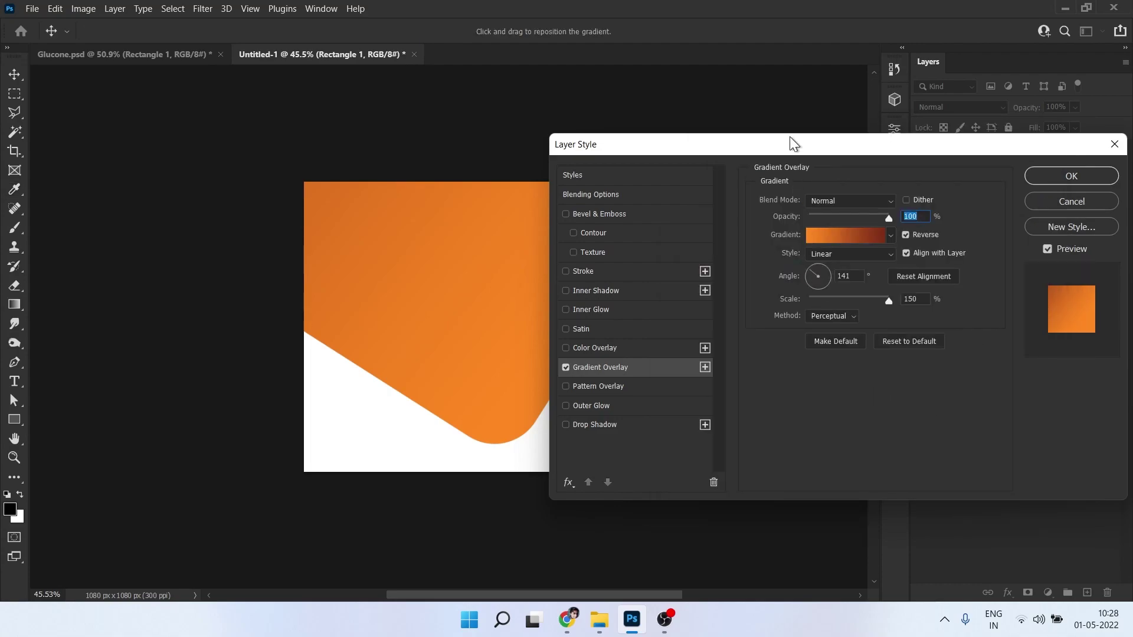
- Try the Linear gradient at a 10% scale and at a larger scale, repositioning it over the shape
left_click_drag(794, 148, 835, 172)
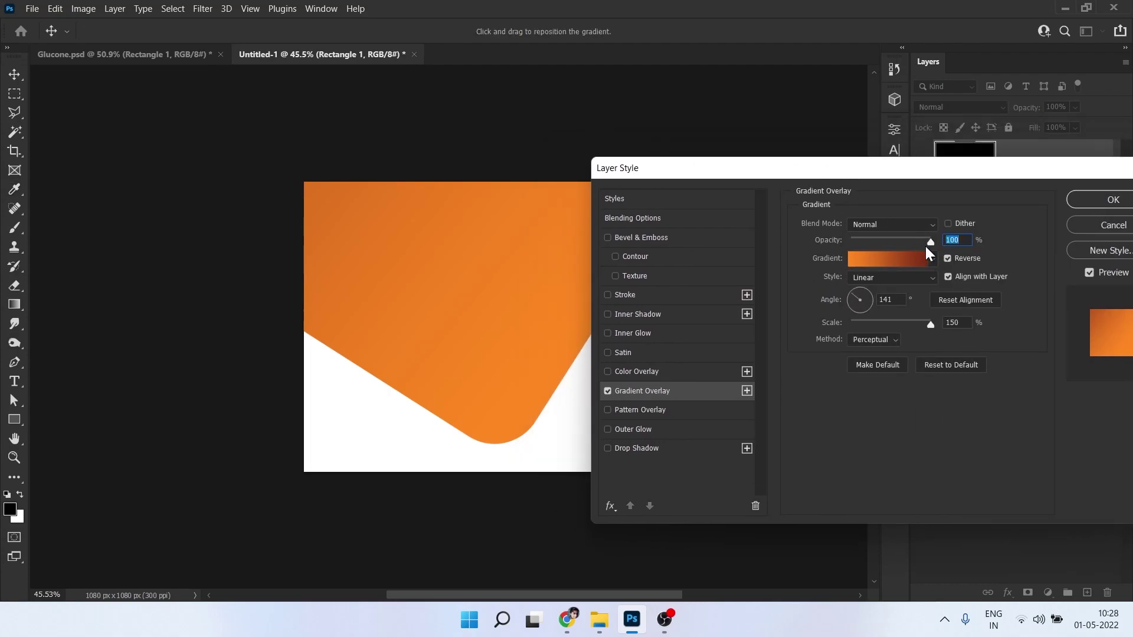
left_click(891, 279)
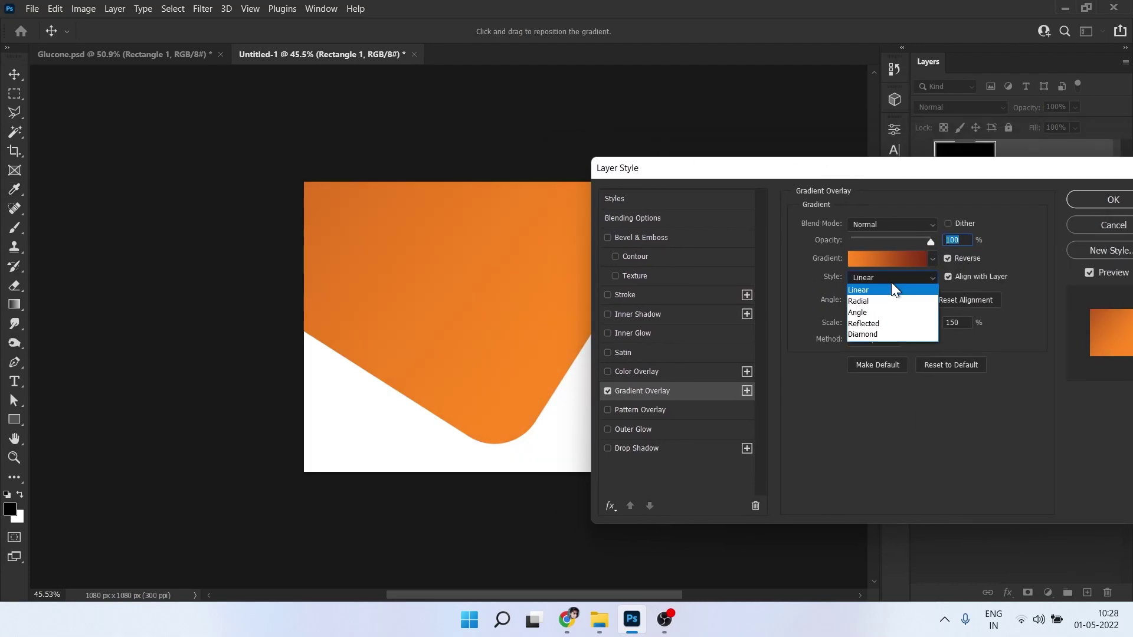
left_click(875, 290)
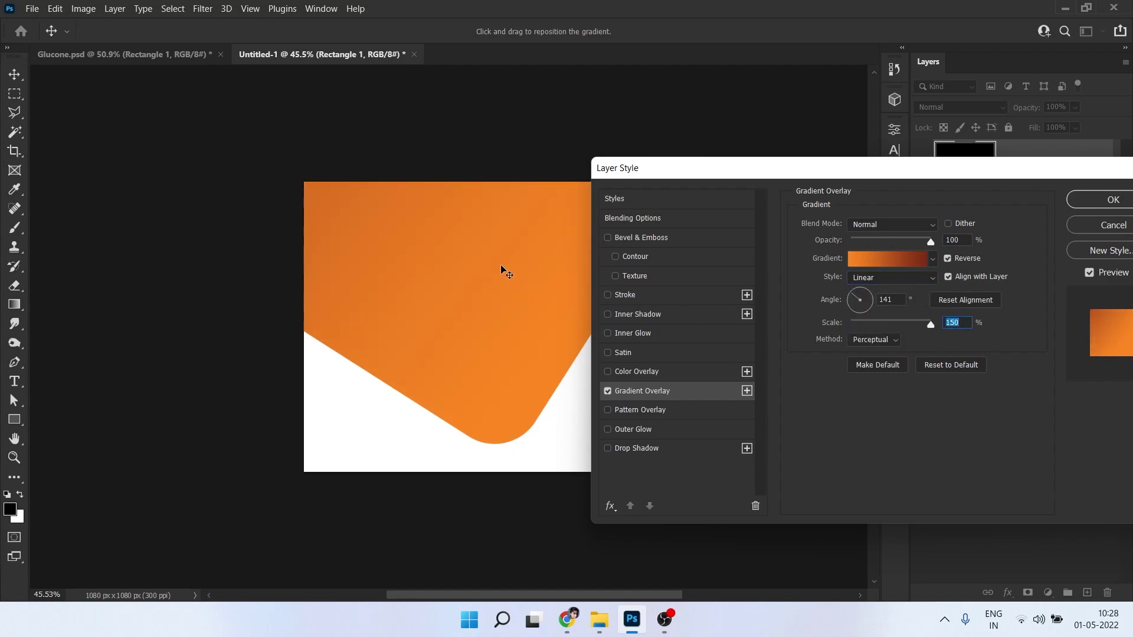
left_click_drag(917, 167, 870, 200)
type("10")
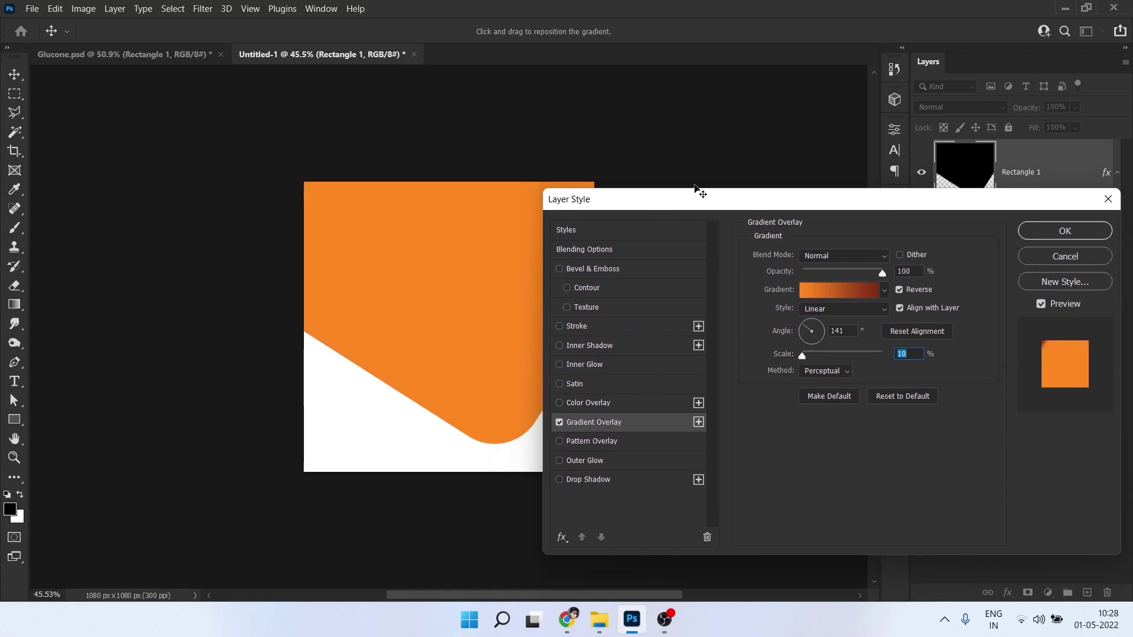
left_click_drag(708, 198, 812, 169)
left_click_drag(906, 329, 932, 331)
left_click_drag(427, 278, 484, 325)
left_click_drag(932, 328, 906, 330)
left_click_drag(423, 252, 503, 316)
- Adjust the gradient's angle, enlarge its scale, and reposition it so the dark tone falls on the shape's upper left, applying the style
left_click(912, 296)
left_click_drag(906, 326, 930, 326)
left_click_drag(434, 313, 378, 219)
left_click_drag(828, 170, 667, 197)
left_click(998, 232)
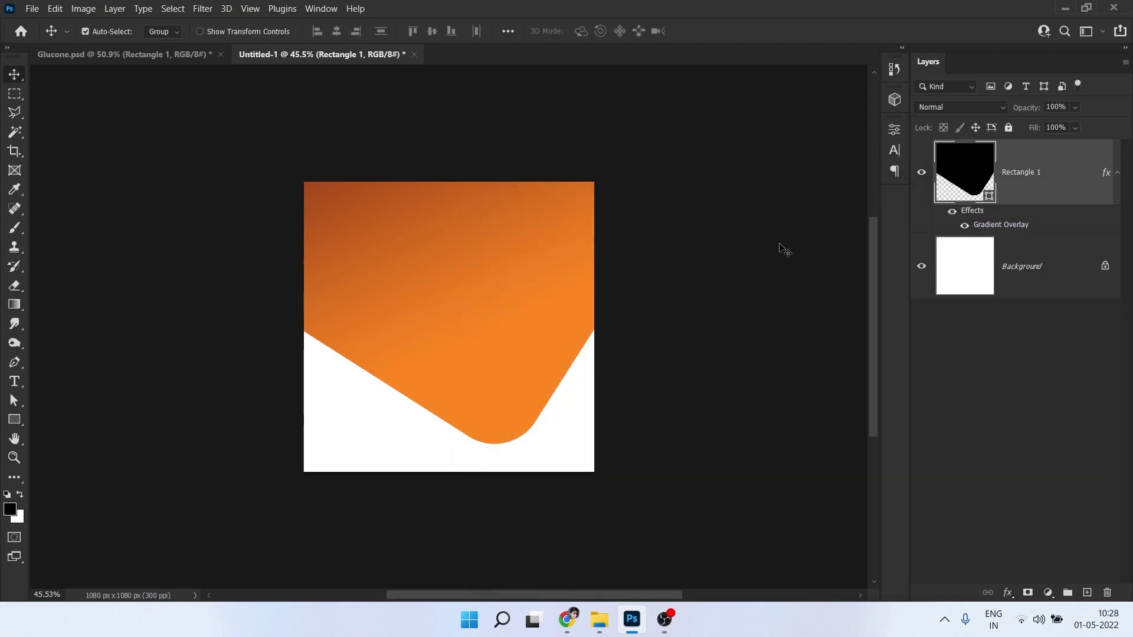
- Select the canvas area outside the Rectangle 1 shape and add an empty layer above Background
left_click(1015, 275)
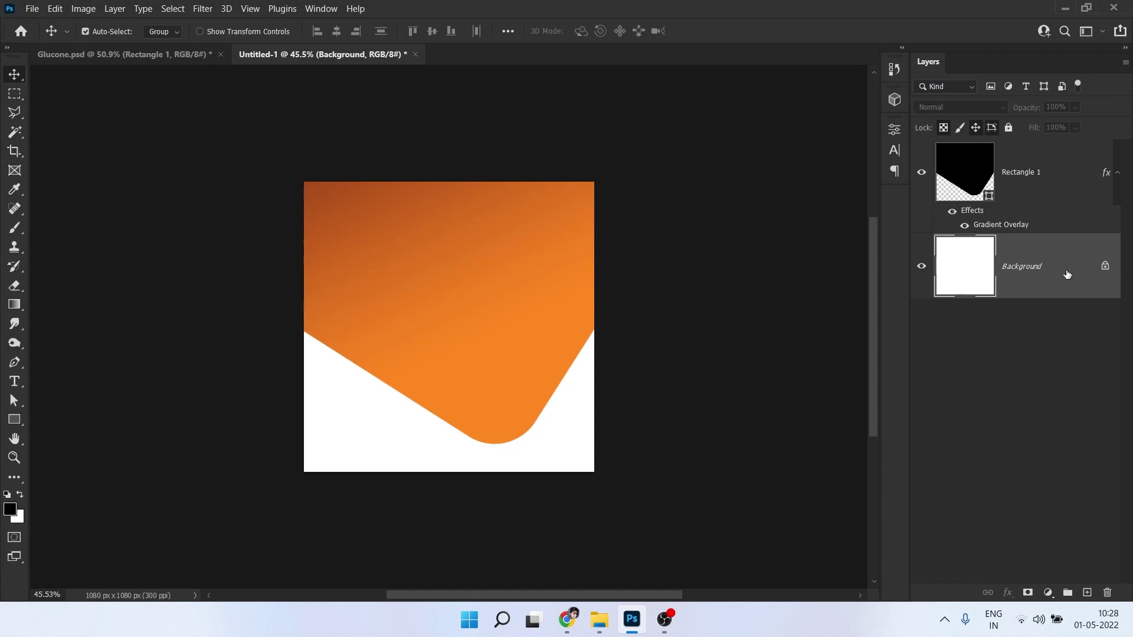
left_click(972, 183, "ctrl")
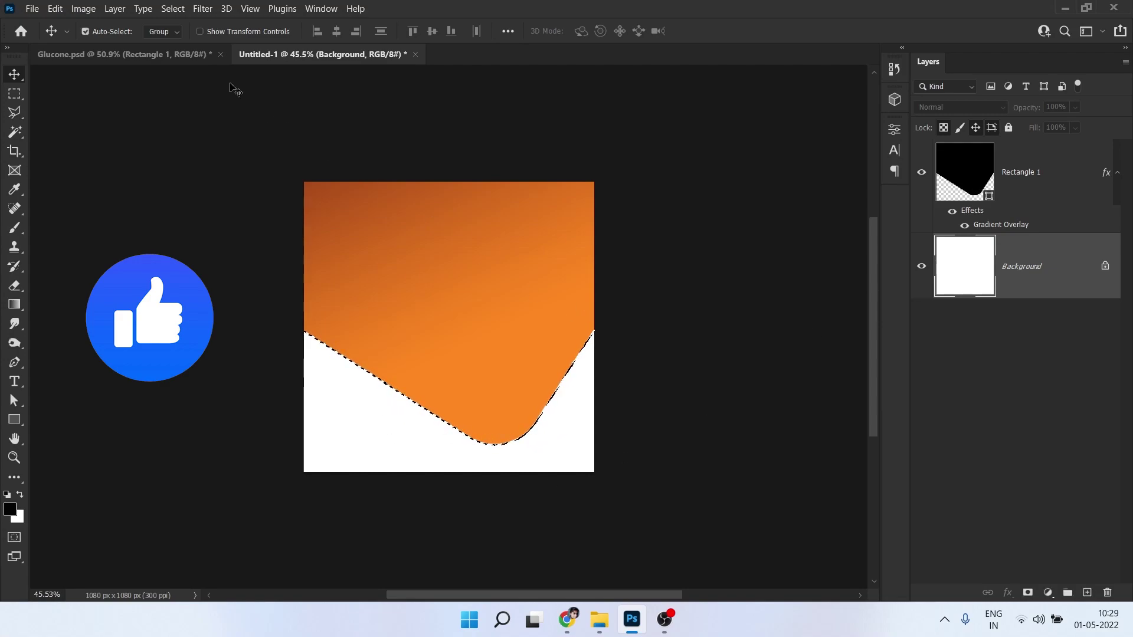
left_click(183, 9)
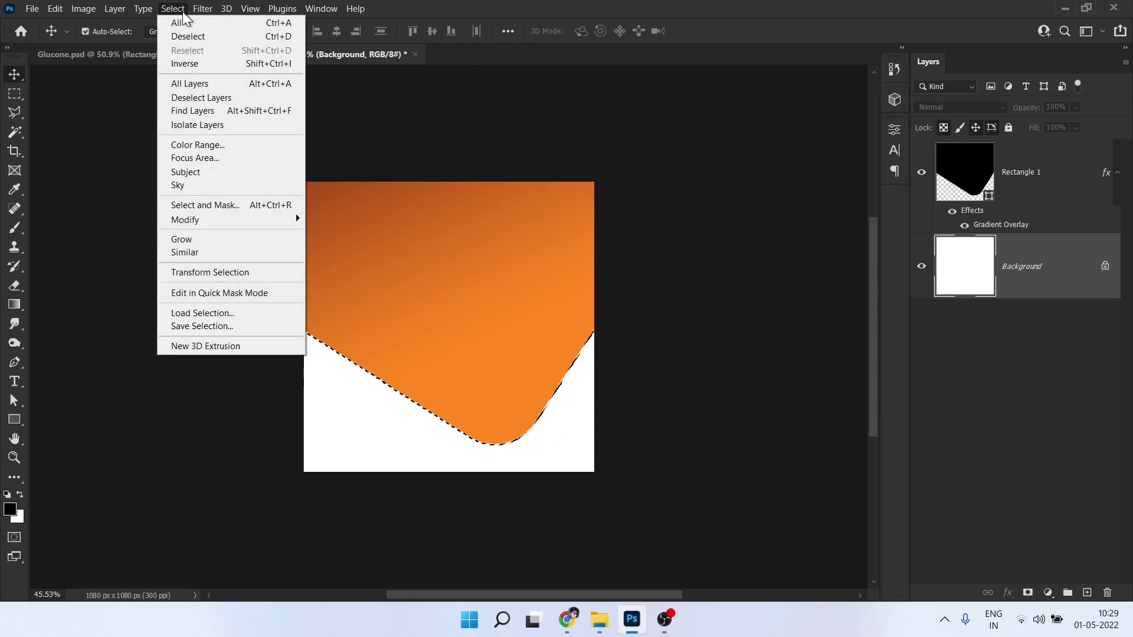
left_click(176, 62)
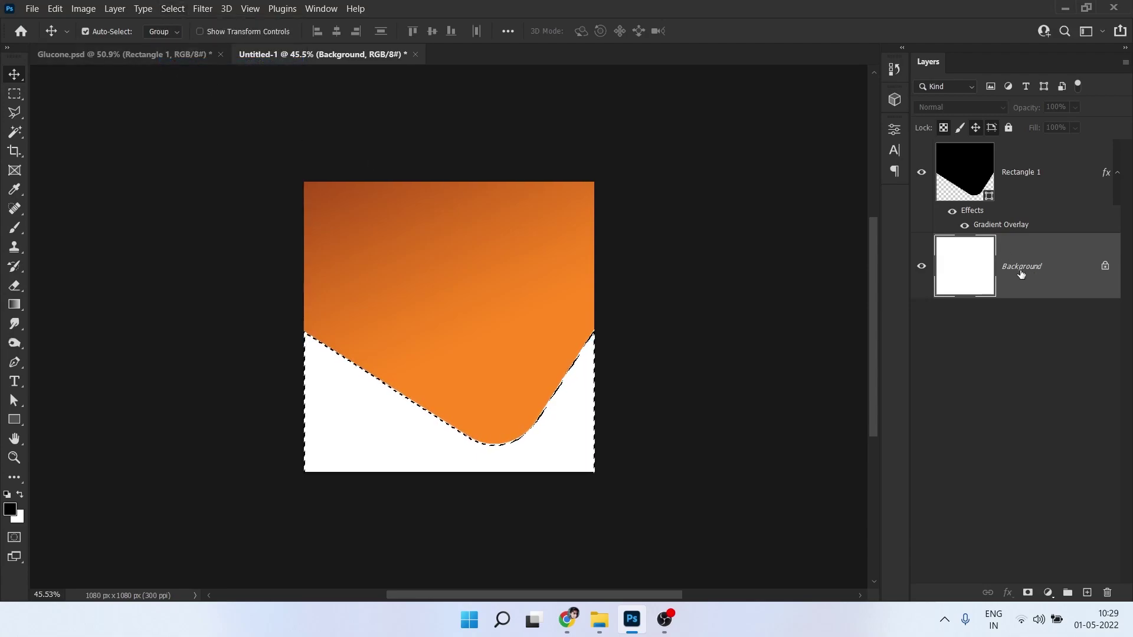
left_click(1087, 592)
- Set up the Brush tool with a very soft round tip about 491 px in size
key("b")
right_click(19, 226)
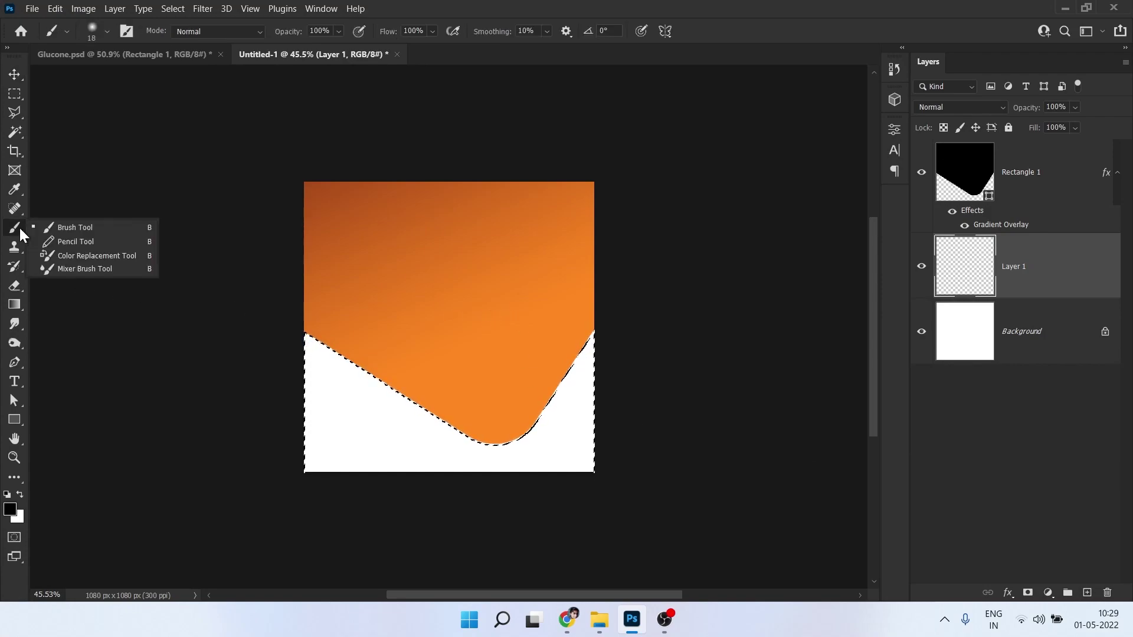
left_click(66, 228)
right_click(474, 229)
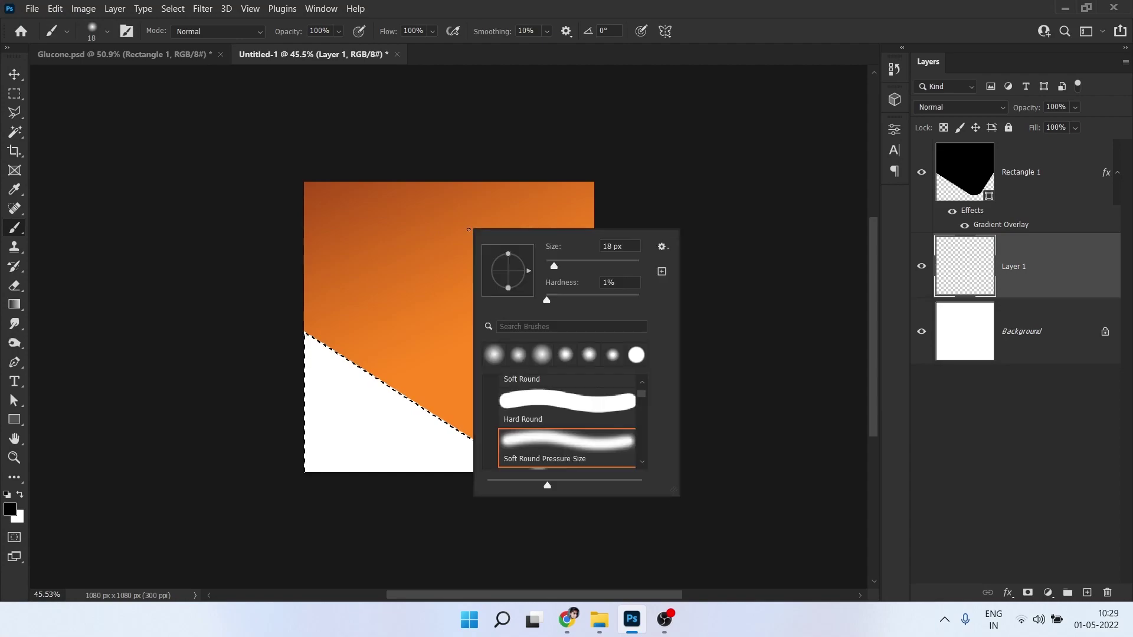
left_click_drag(549, 299, 534, 303)
left_click_drag(554, 265, 600, 266)
left_click_drag(341, 278, 395, 282, "alt")
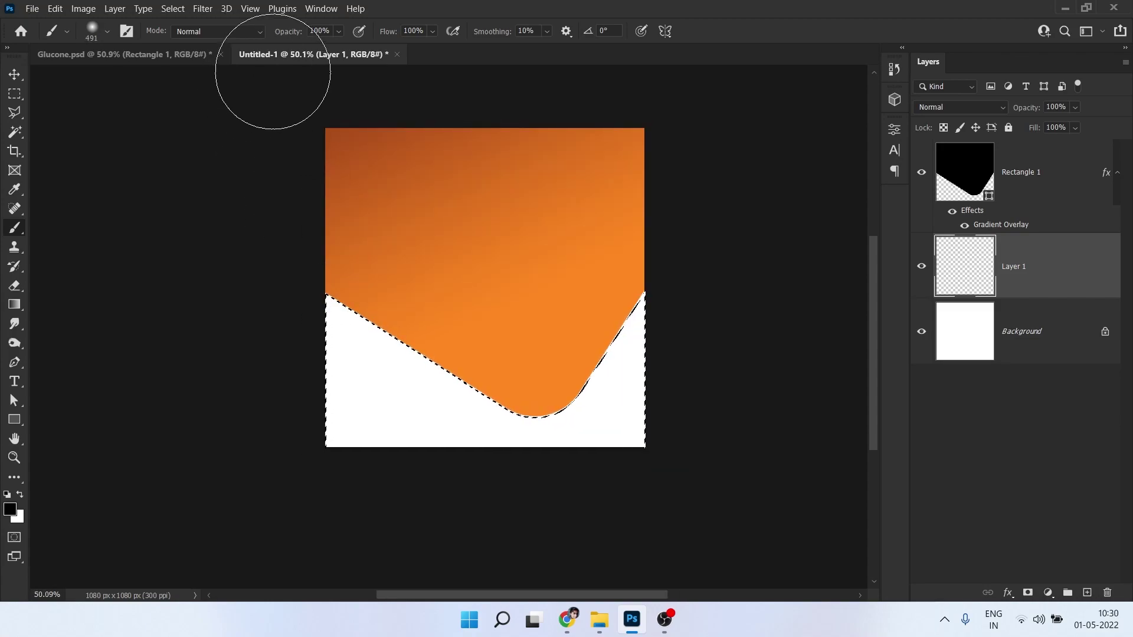
- Test a black dab at 64% opacity in the white area, undo it, and set the brush opacity to 20%
mouse_move(292, 33)
left_mouse_down()
mouse_move(274, 37)
mouse_move(284, 35)
left_mouse_up()
left_click(358, 409)
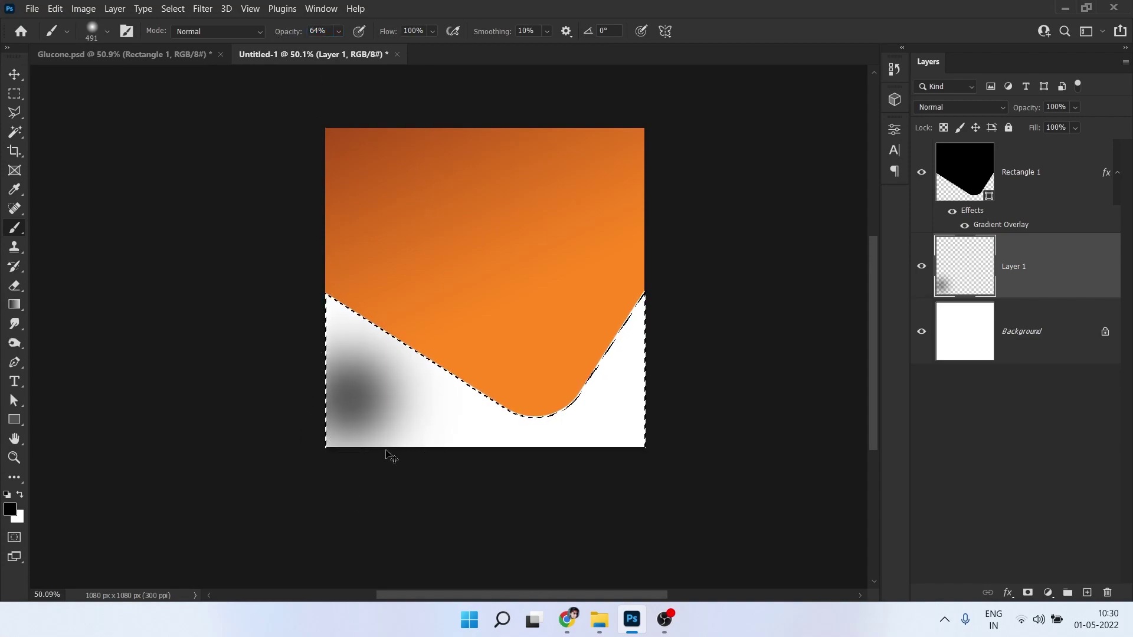
key("ctrl+z")
type("20")
key("Return")
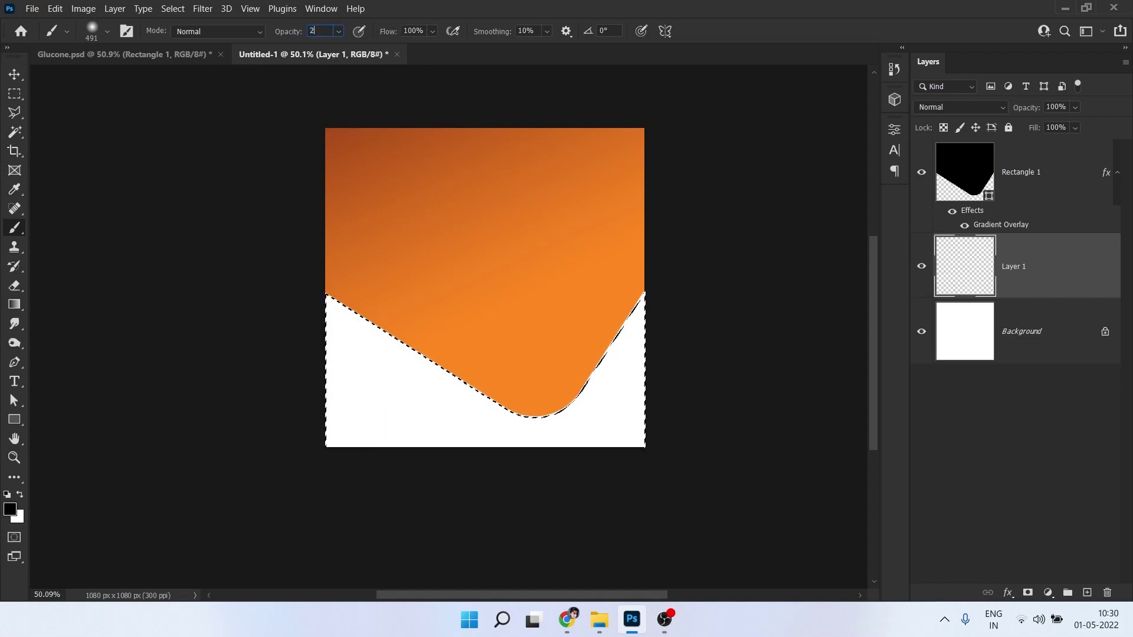
- Paint soft black shading on the lower corners and along the orange shape's edge, deselect, and compare with Layer 1 hidden and shown
left_click_drag(356, 384, 394, 406, "alt")
left_click(296, 488)
left_click(715, 404)
left_click_drag(439, 424, 404, 424, "alt")
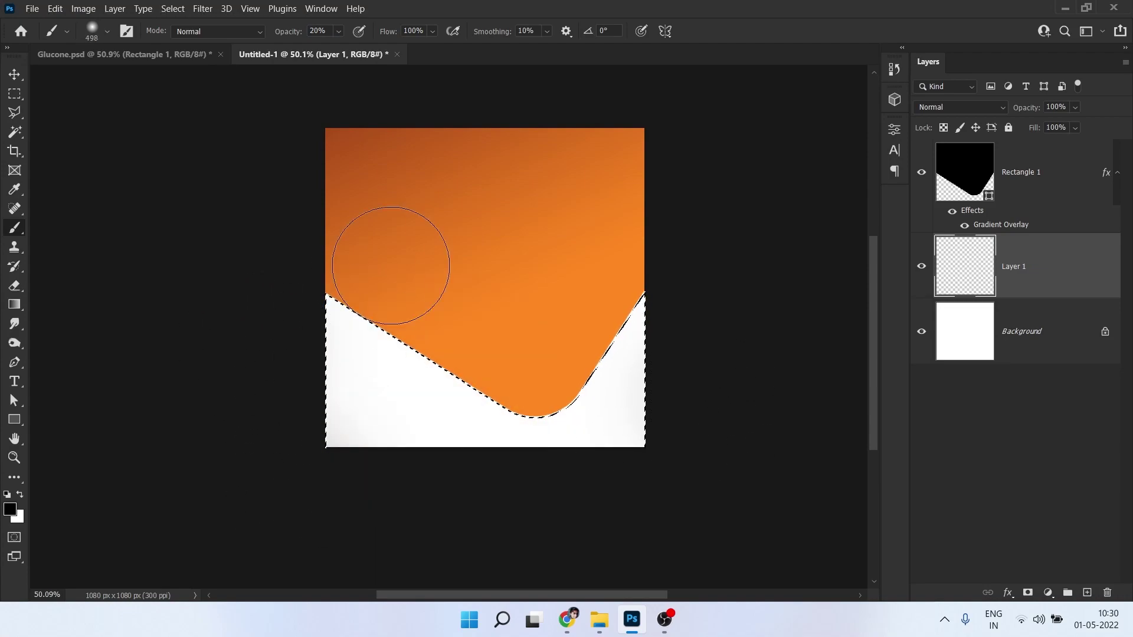
left_click_drag(371, 281, 557, 314)
key("ctrl+d")
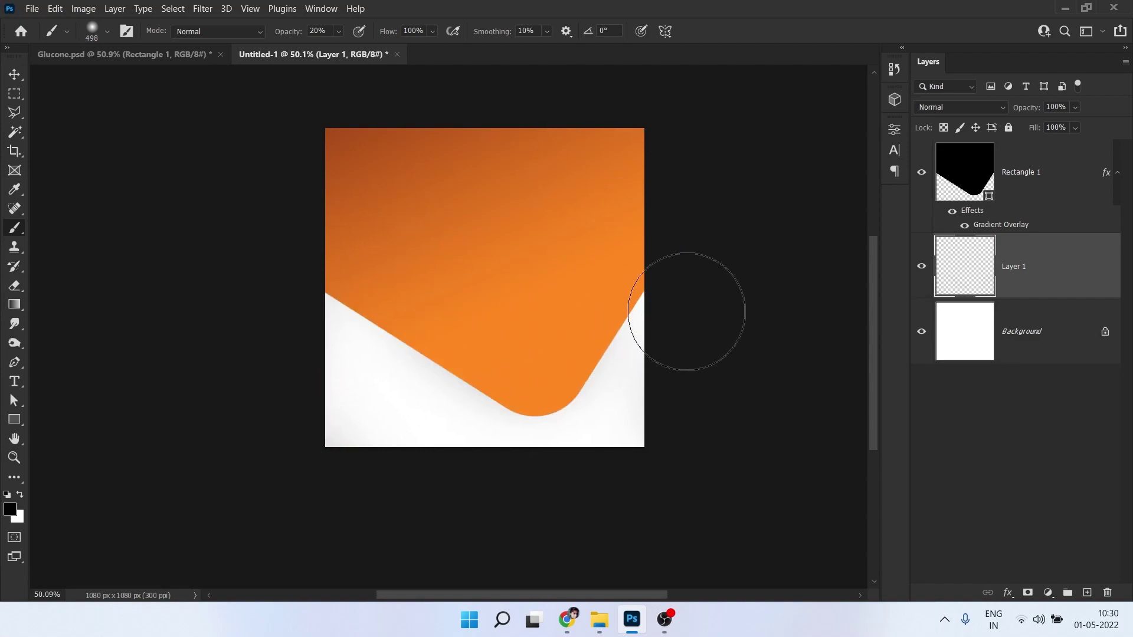
left_click(913, 274)
left_click(912, 274)
left_click(912, 274)
left_click(912, 273)
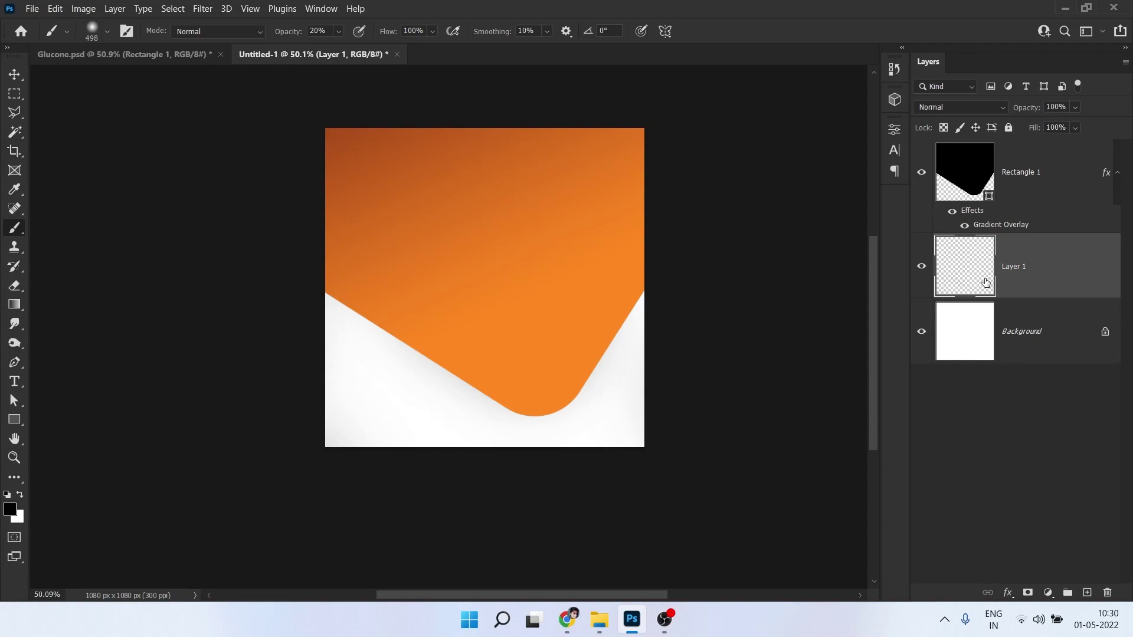
- Reselect the area outside the Rectangle 1 shape and make white the foreground colour
left_click(960, 181, "ctrl")
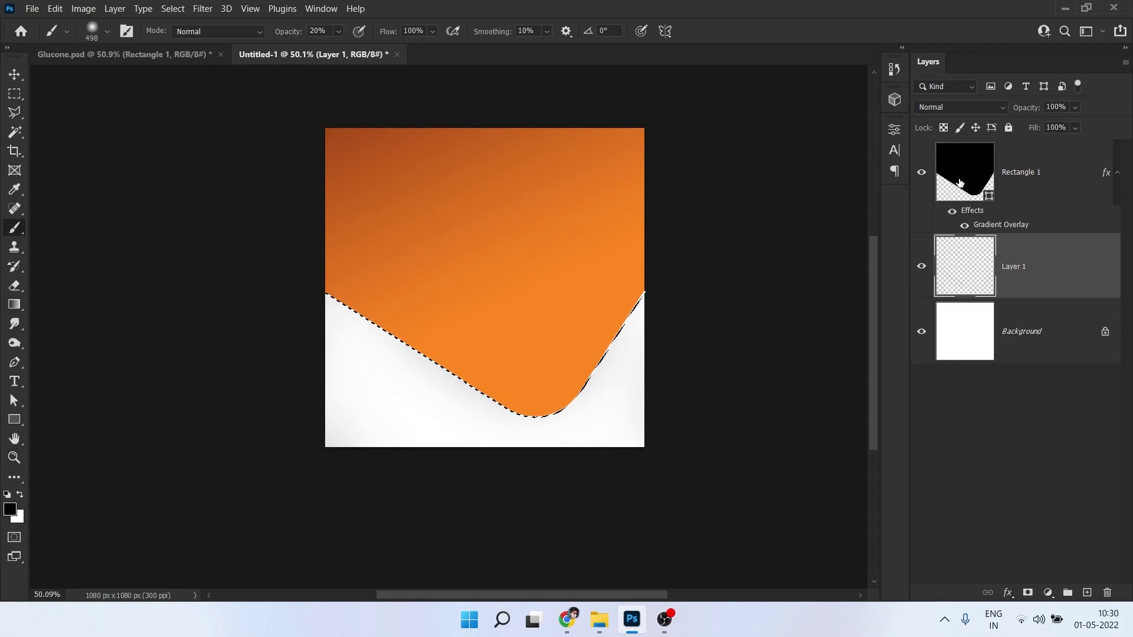
left_click(173, 8)
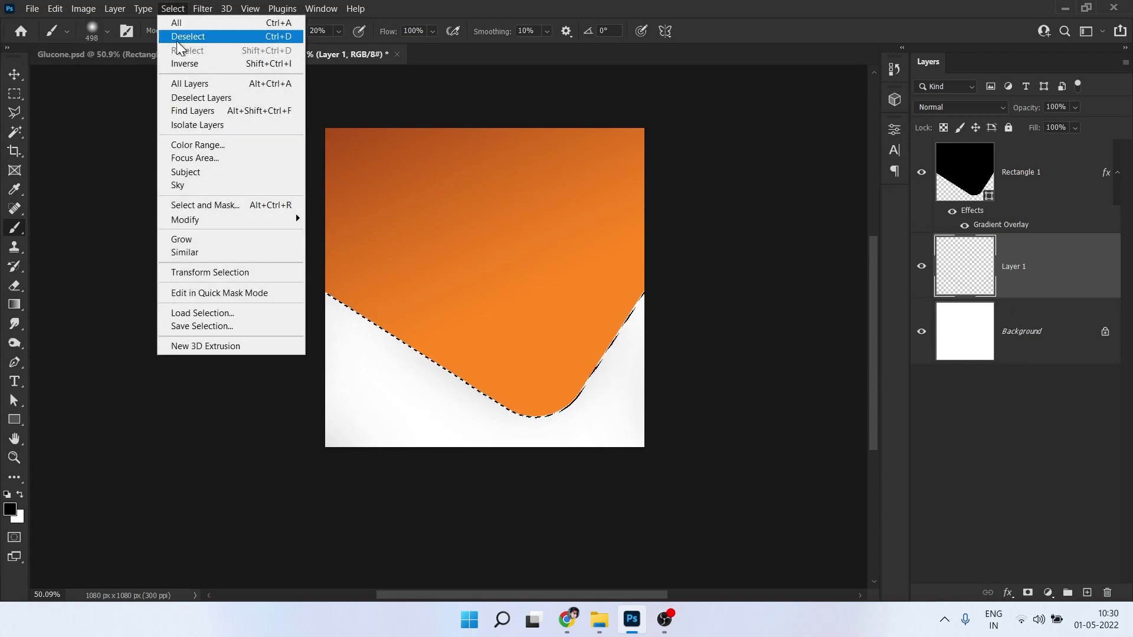
left_click(184, 65)
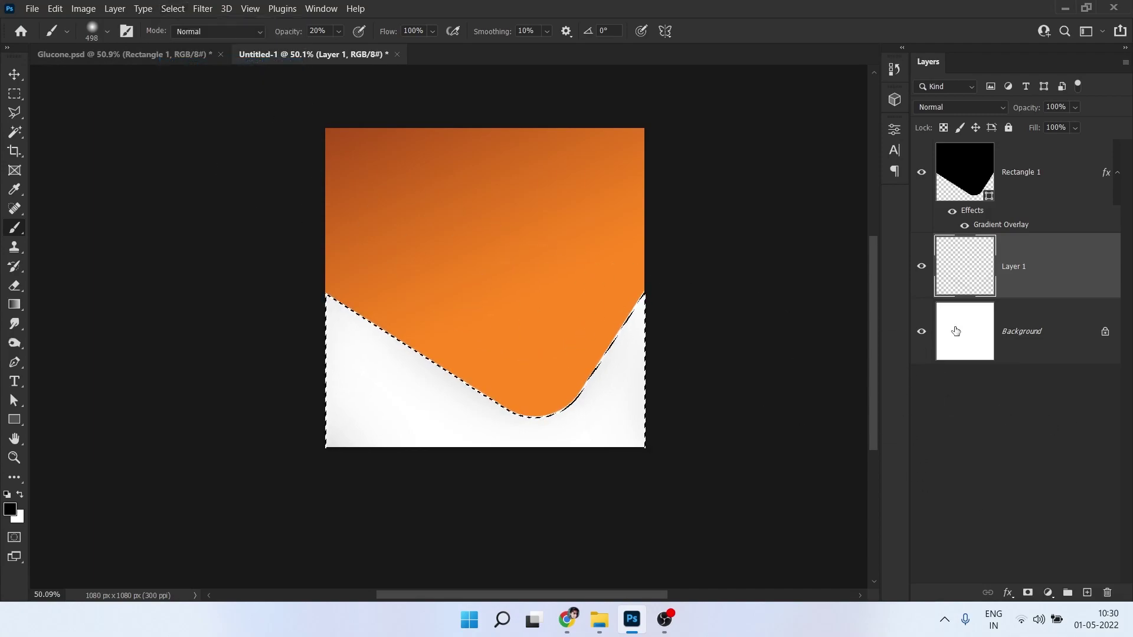
left_click(922, 267)
left_click(922, 268)
left_click(20, 495)
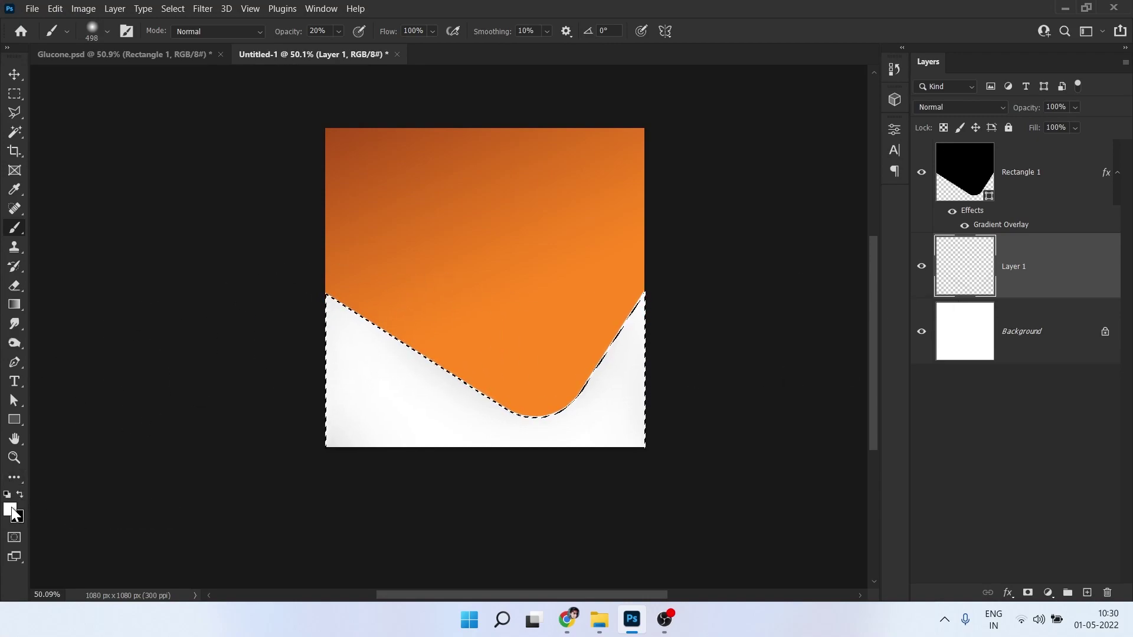
- Paint soft white highlights along the orange shape's lower-left edge with a smaller brush at 50% opacity, and remove the selection
left_click_drag(381, 320, 359, 319)
scroll(371, 318, "up", 4)
left_click(322, 30)
type("50")
key("Return")
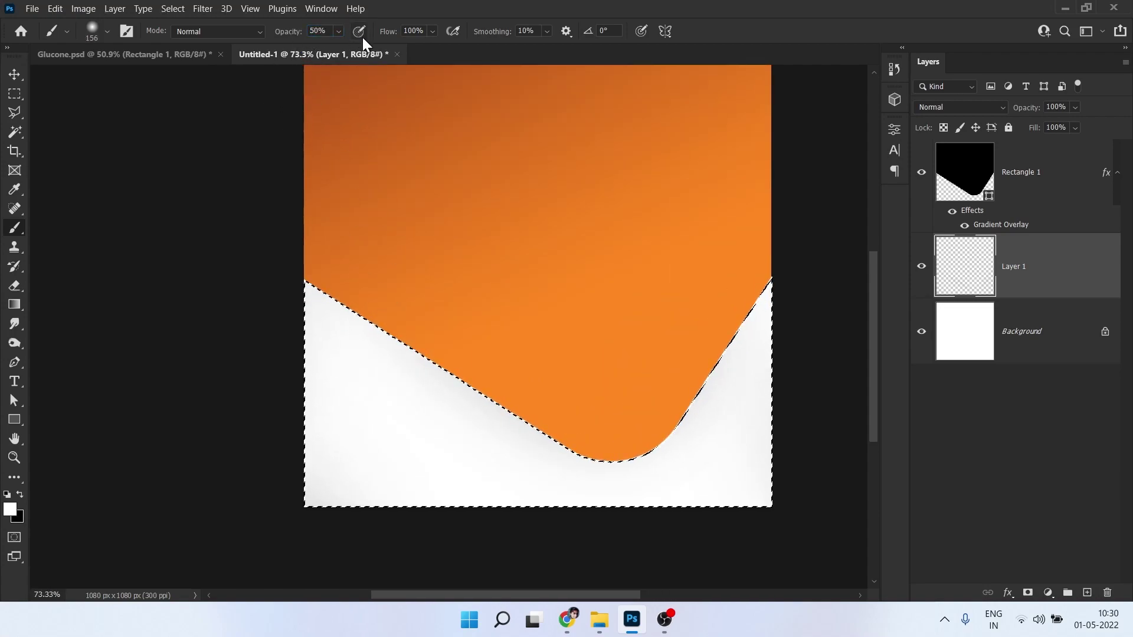
mouse_move(404, 303)
left_mouse_down()
mouse_move(430, 304)
mouse_move(556, 407)
left_mouse_up()
mouse_move(506, 371)
left_mouse_down()
mouse_move(561, 407)
mouse_move(731, 284)
mouse_move(593, 411)
left_mouse_up()
key("ctrl+d")
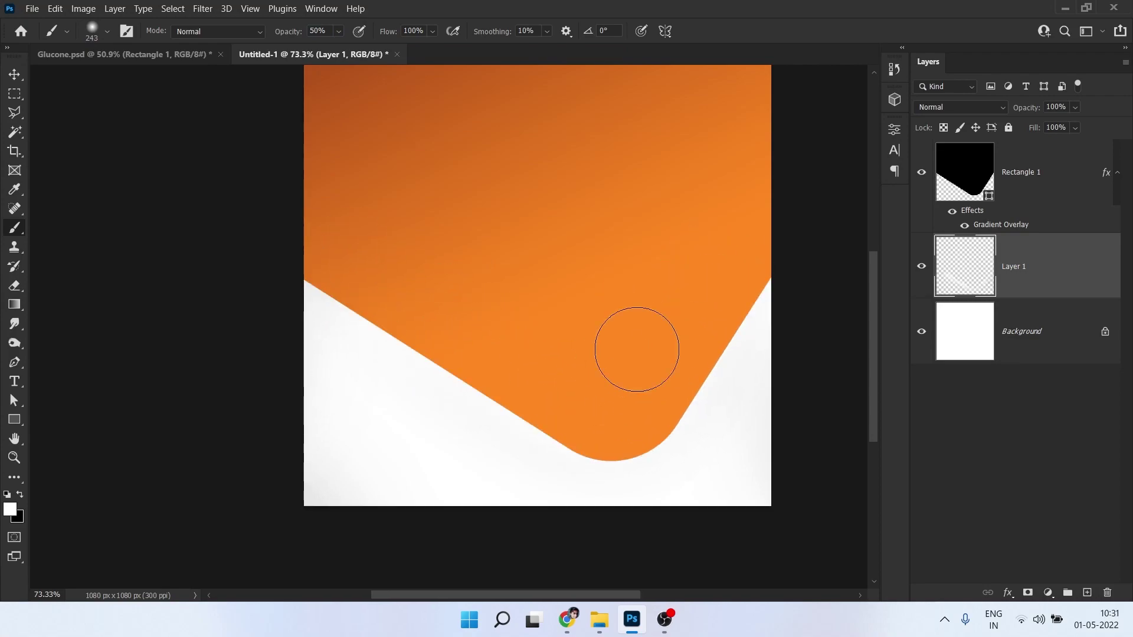
- Delete the locked Background layer
scroll(614, 345, "down", 2)
left_click(1043, 341)
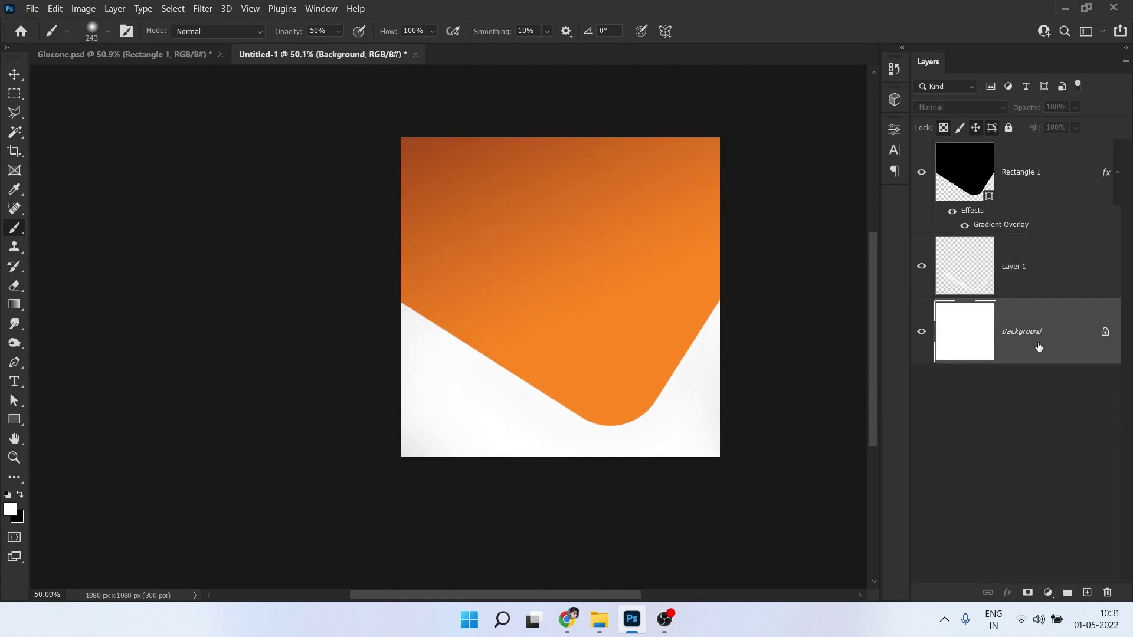
left_click_drag(1060, 352, 1106, 592)
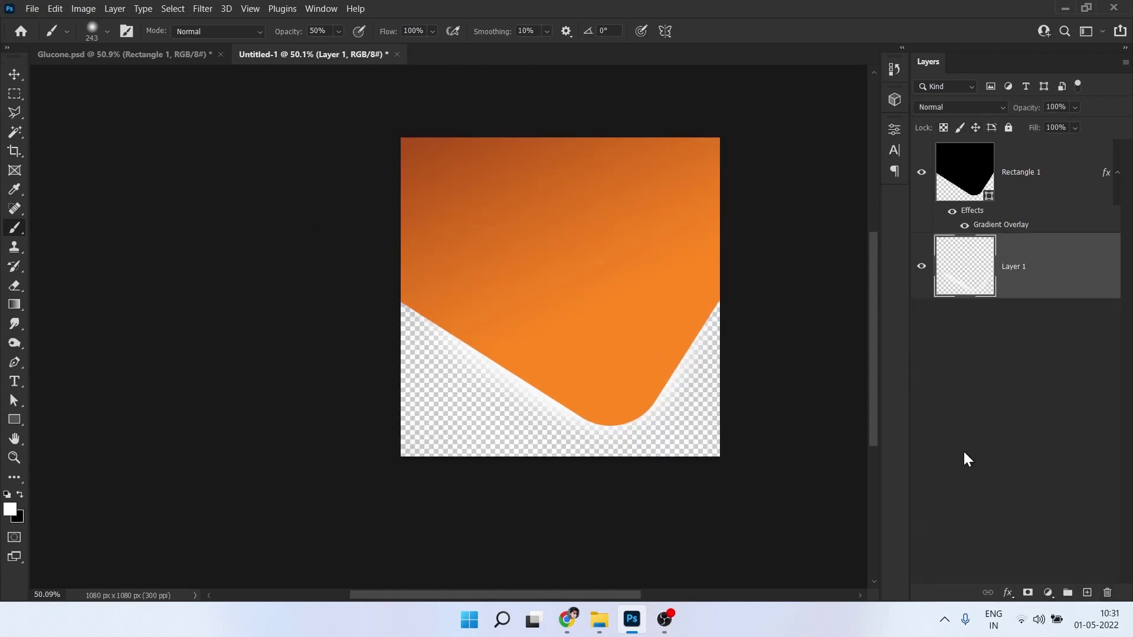
- Add a light grey (#dddddd) Solid Color fill layer and place it beneath Layer 1
left_click(1047, 593)
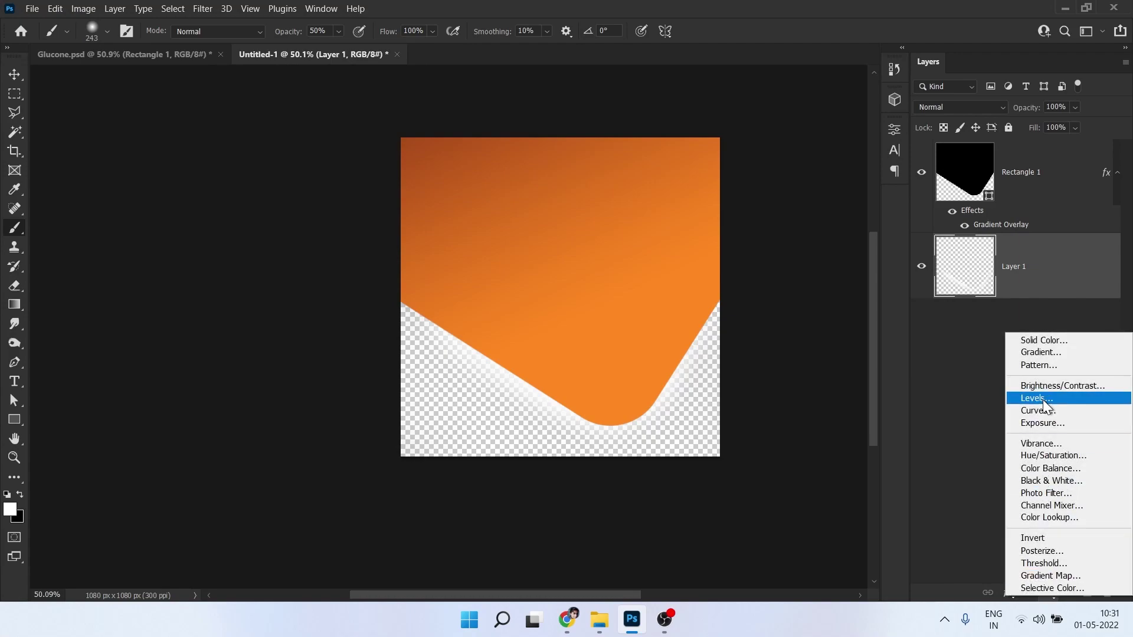
left_click(1039, 336)
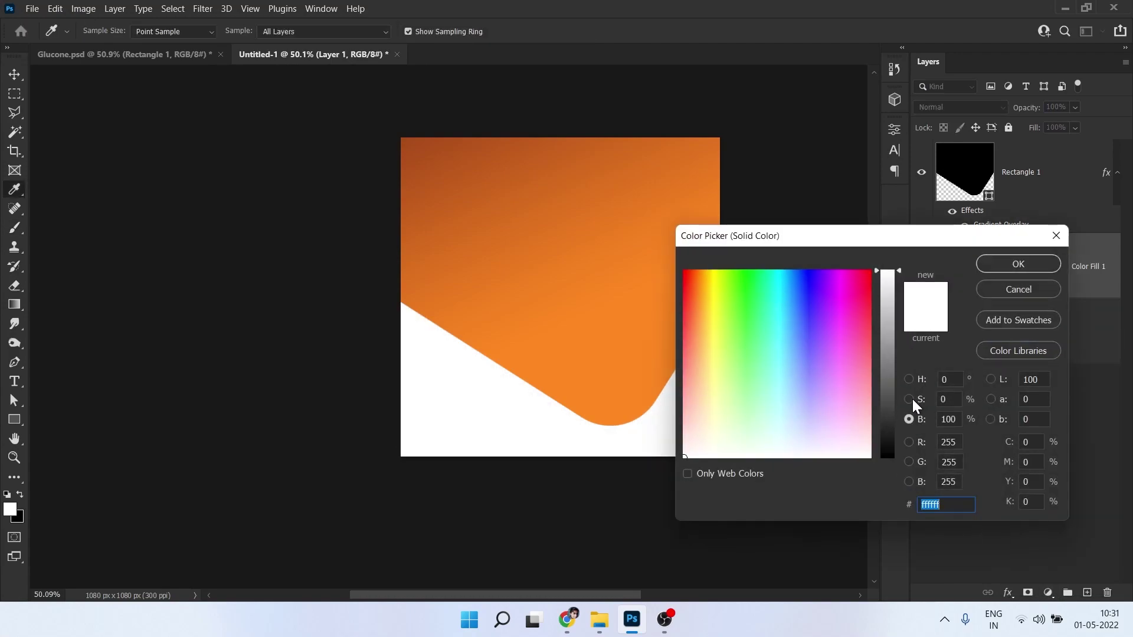
left_click(911, 399)
left_click_drag(685, 272, 677, 295)
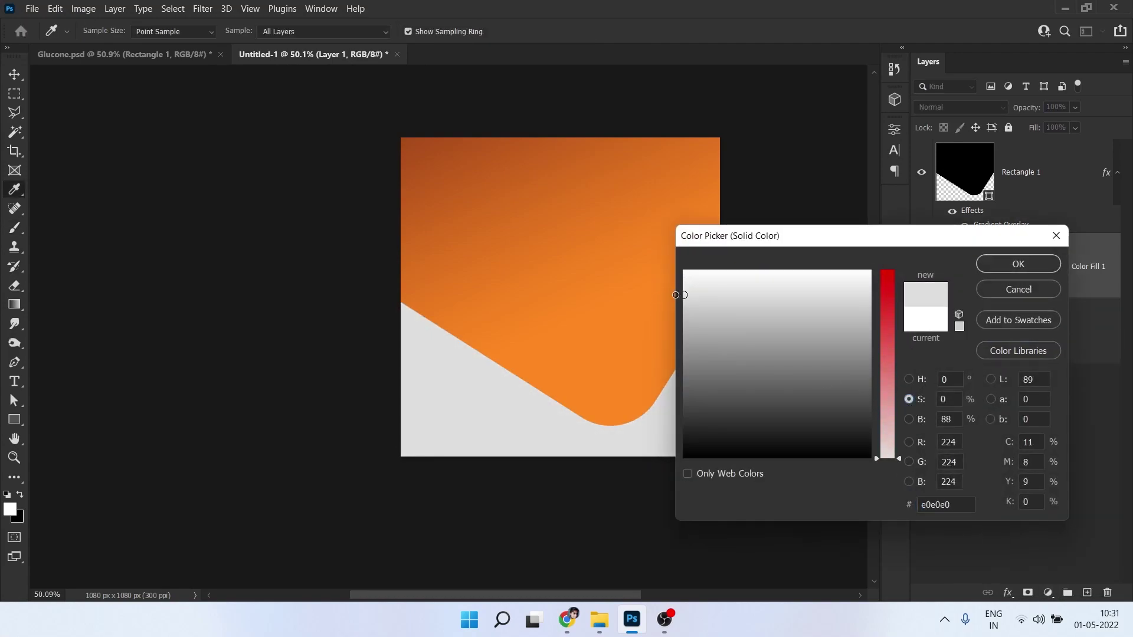
left_click(1018, 264)
key("b")
left_click_drag(1090, 277, 1083, 376)
scroll(574, 426, "down", 3)
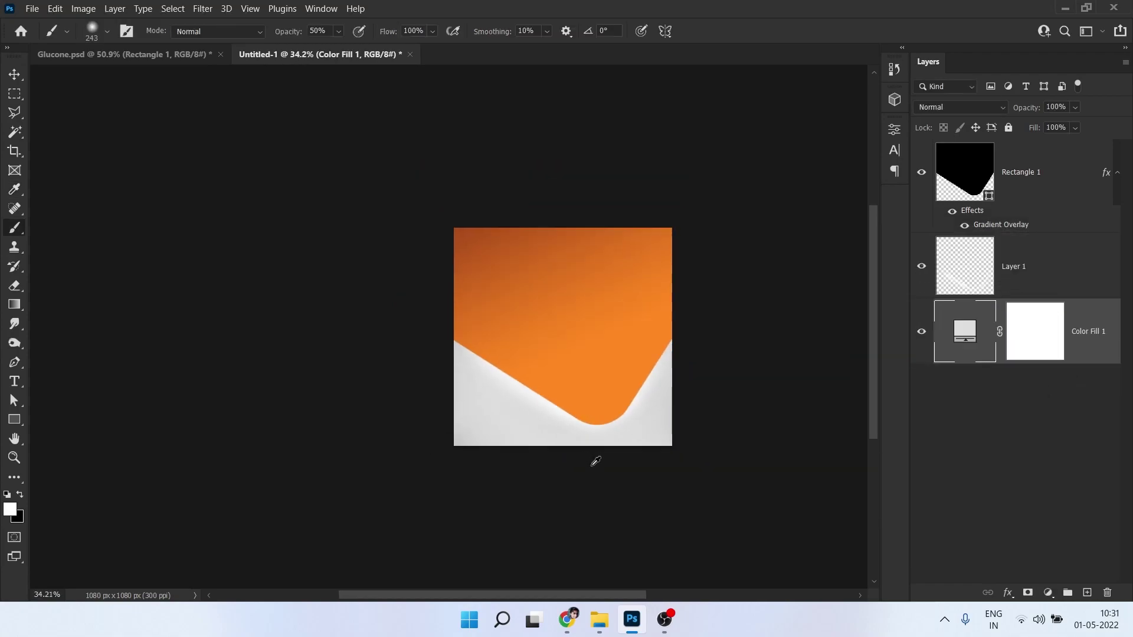
scroll(511, 392, "up", 3)
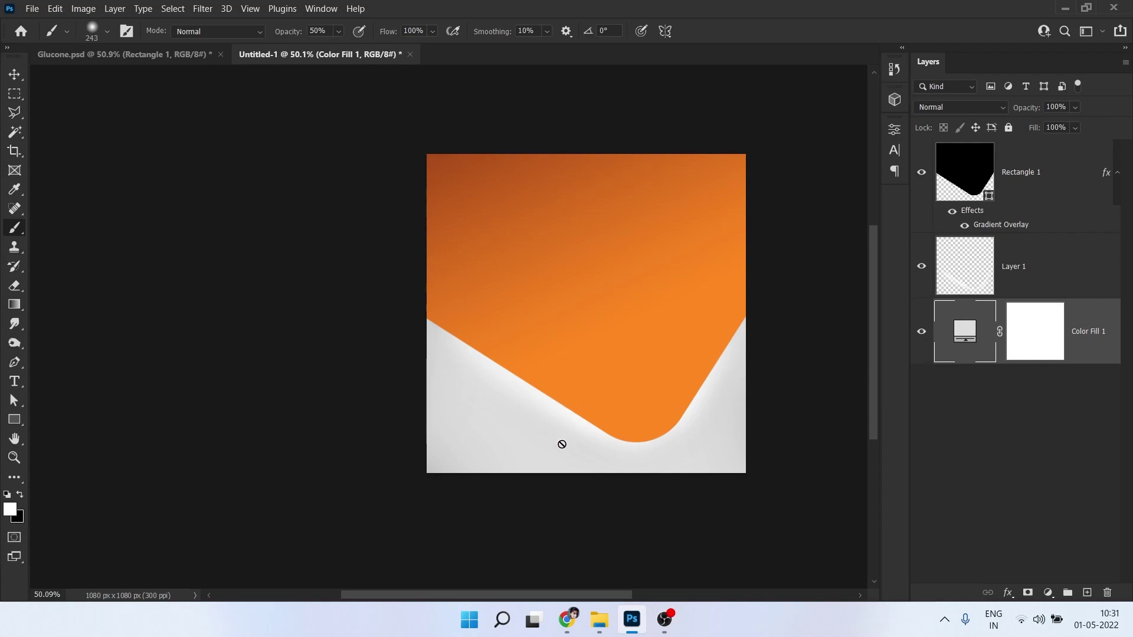
- Lighten the Color Fill 1 layer's grey to #e8e8e8
double_click(983, 338)
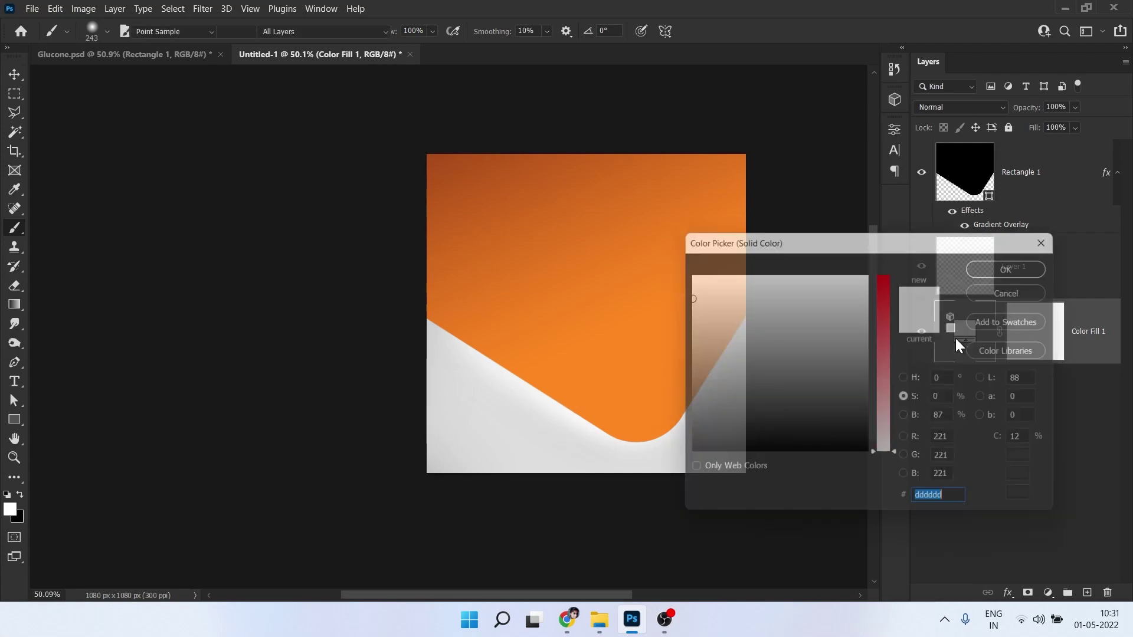
left_click_drag(681, 291, 677, 287)
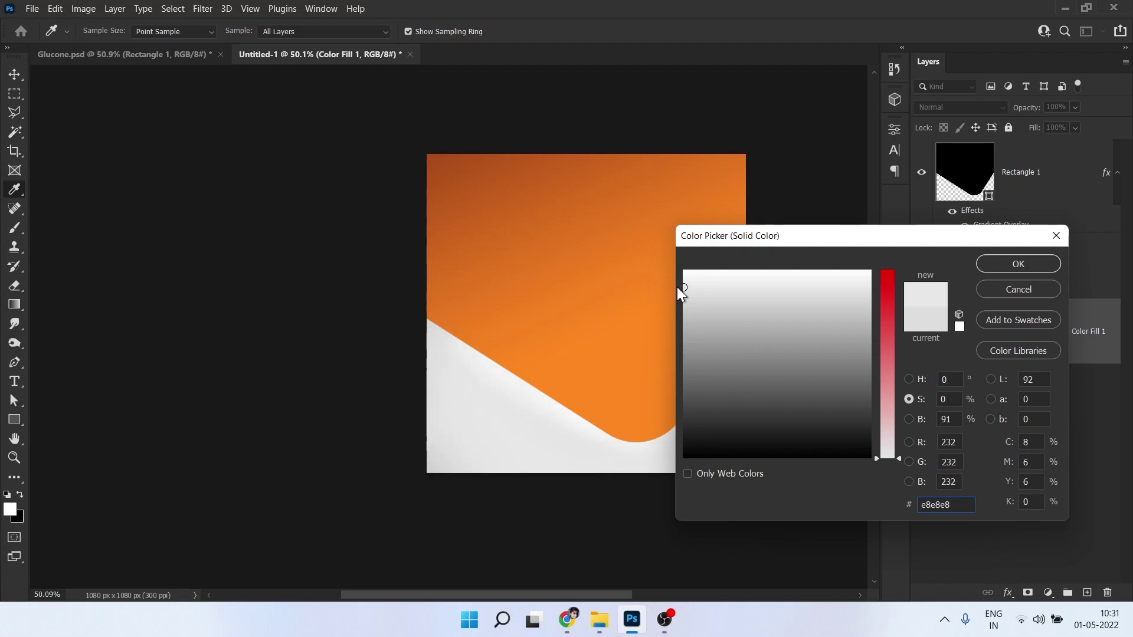
left_click(1018, 263)
left_click(975, 445)
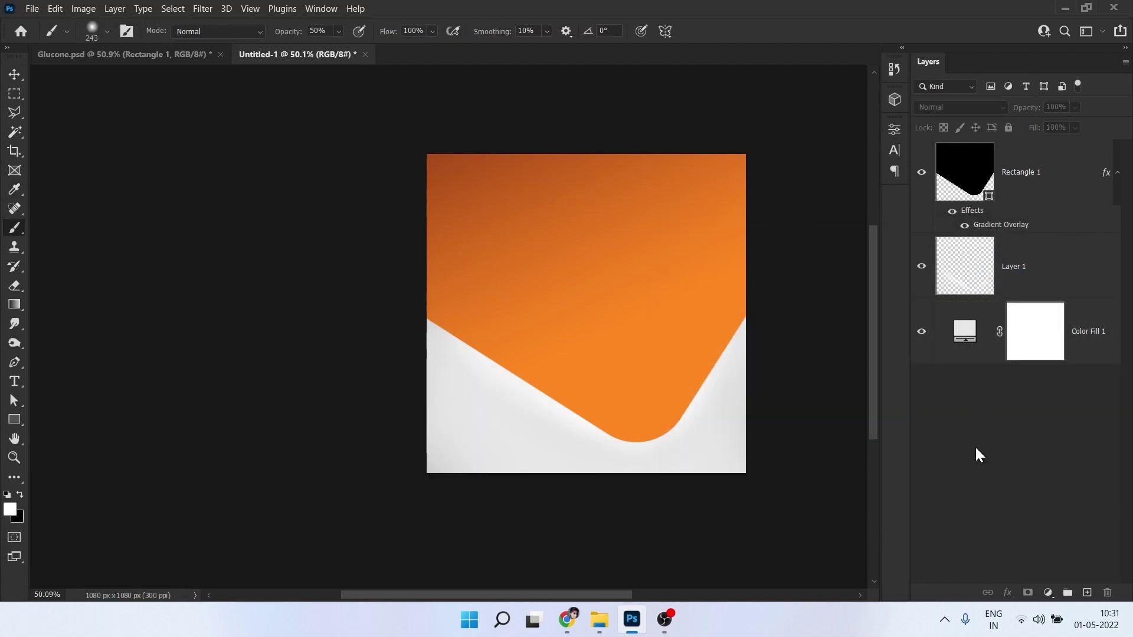
- Place the texture image from the Glucose folder and scale it to about 96% so it covers the whole canvas
key("v")
left_click_drag(624, 248, 534, 264)
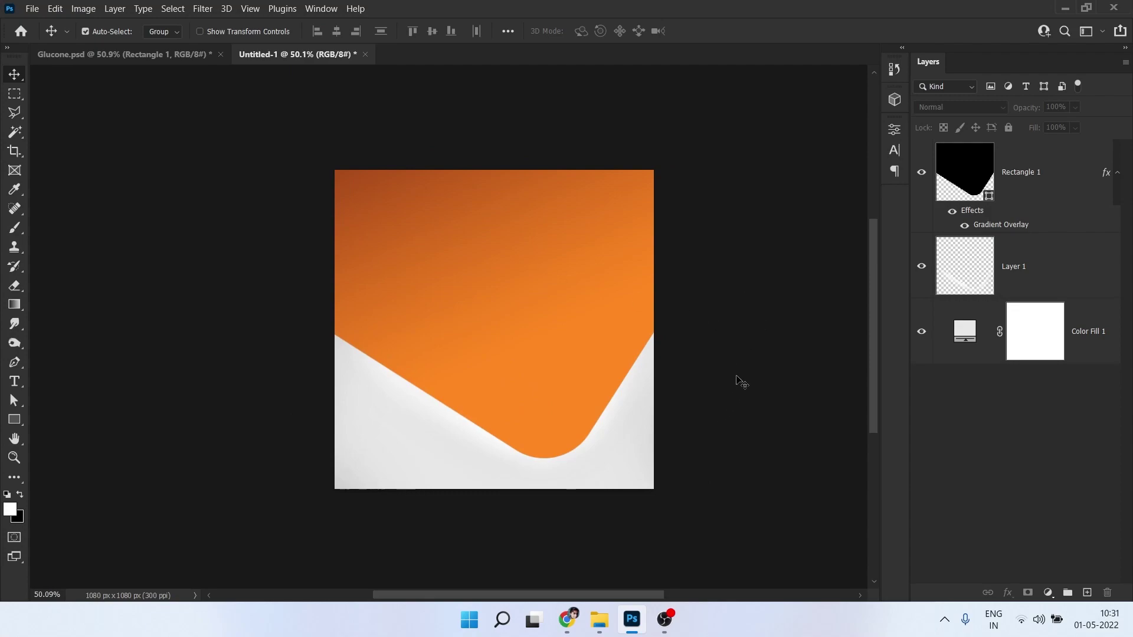
left_click(599, 619)
left_click_drag(653, 436, 711, 528)
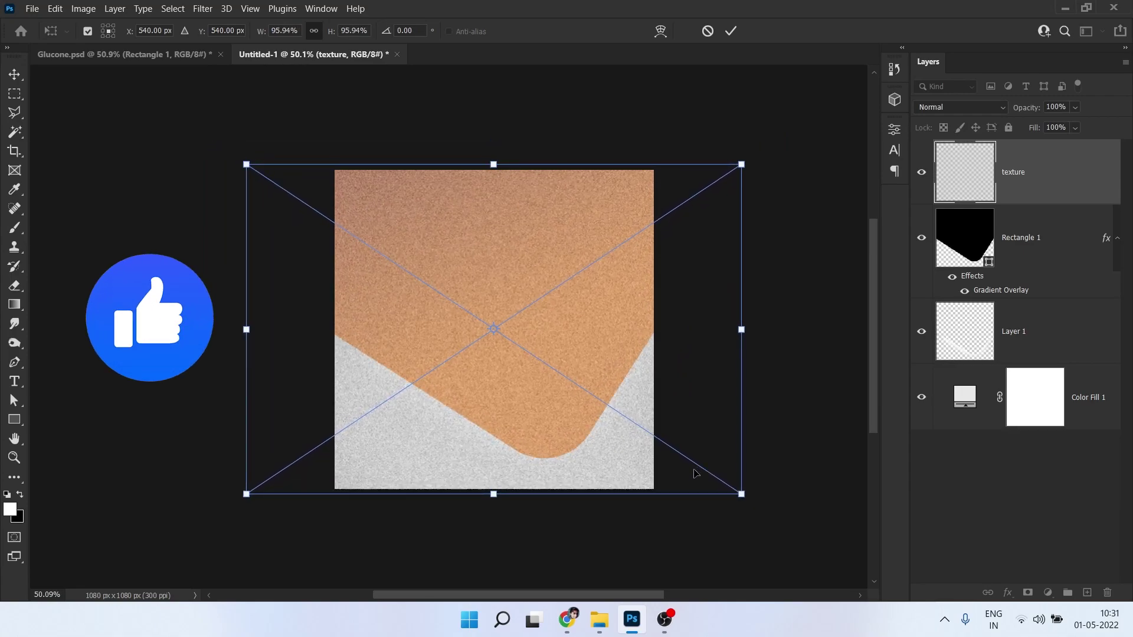
key("Return")
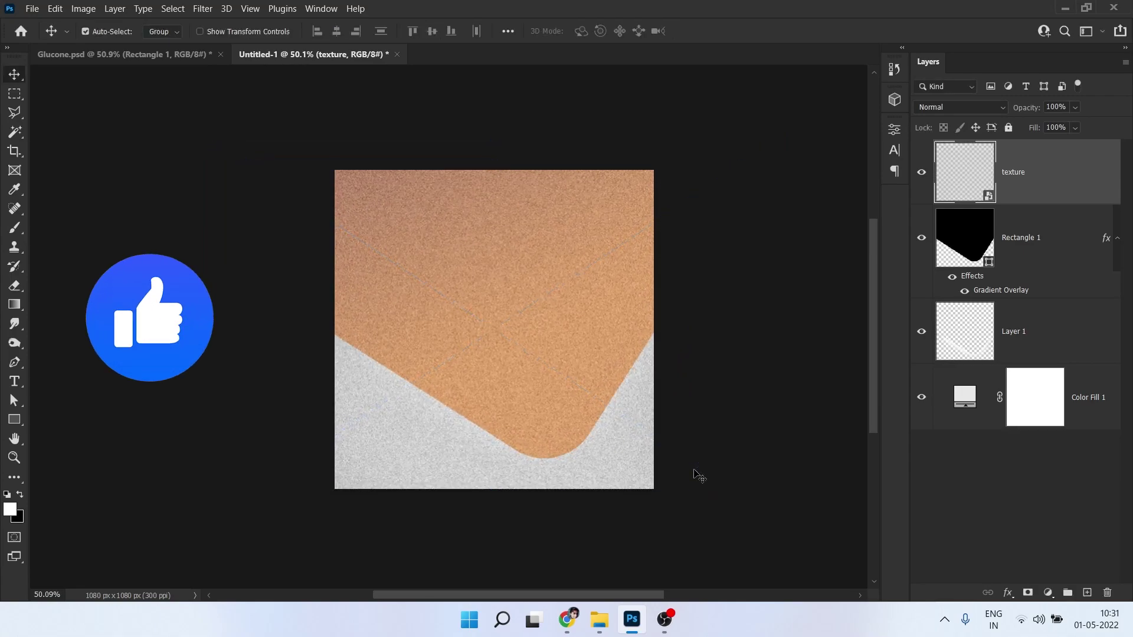
- Set the texture layer's blend mode to Color Burn and its opacity to 50%
left_click(934, 105)
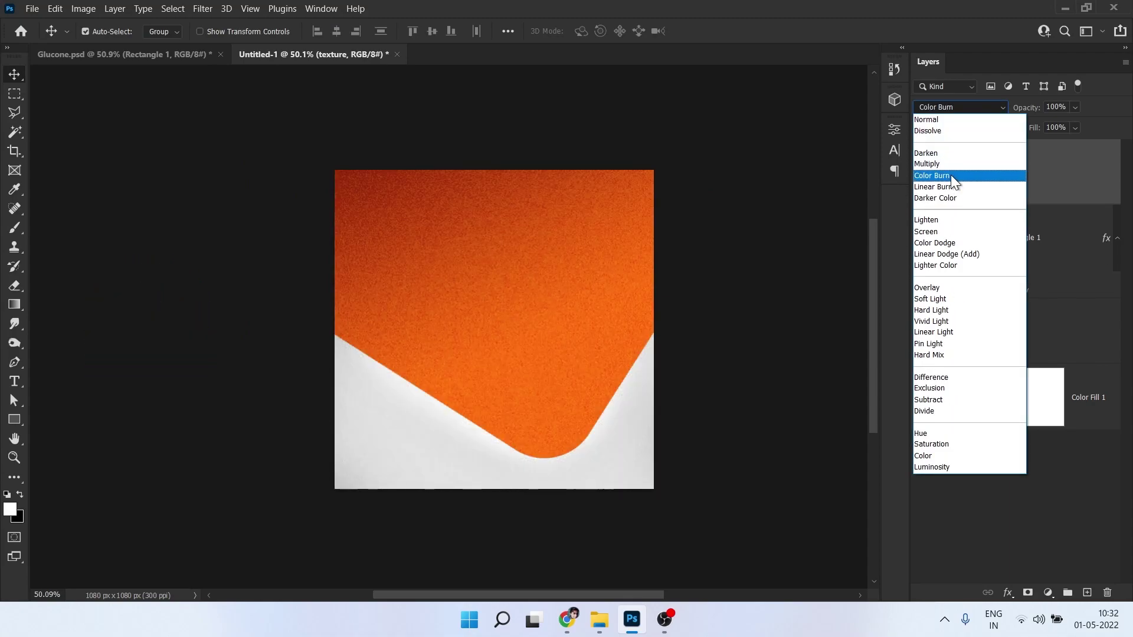
left_click(951, 175)
left_click(961, 258)
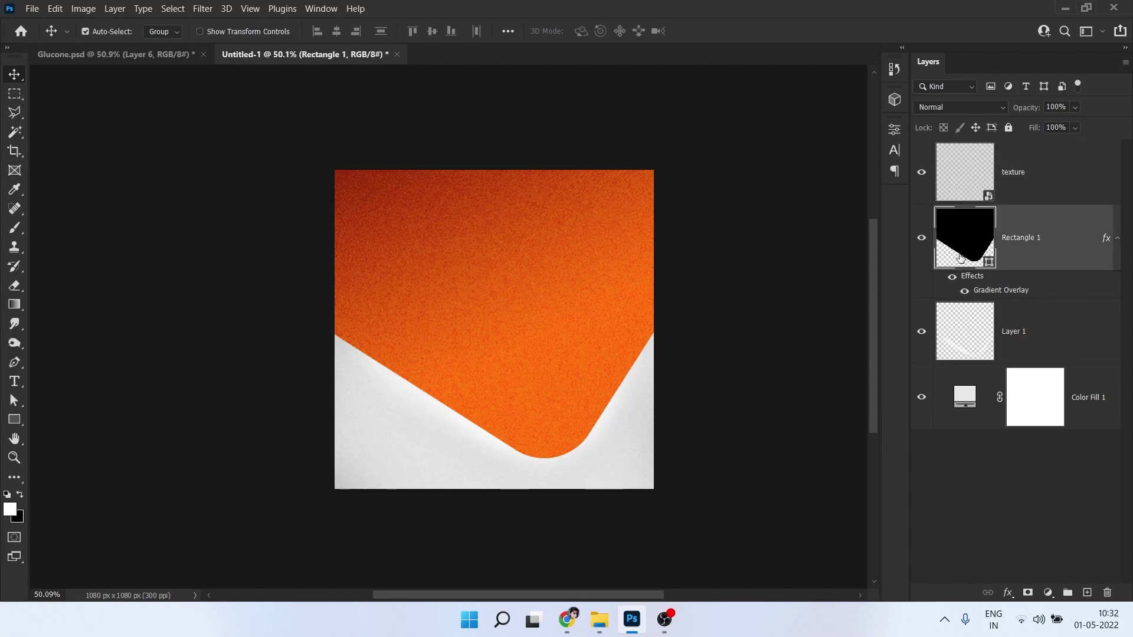
left_click(945, 193)
type("50")
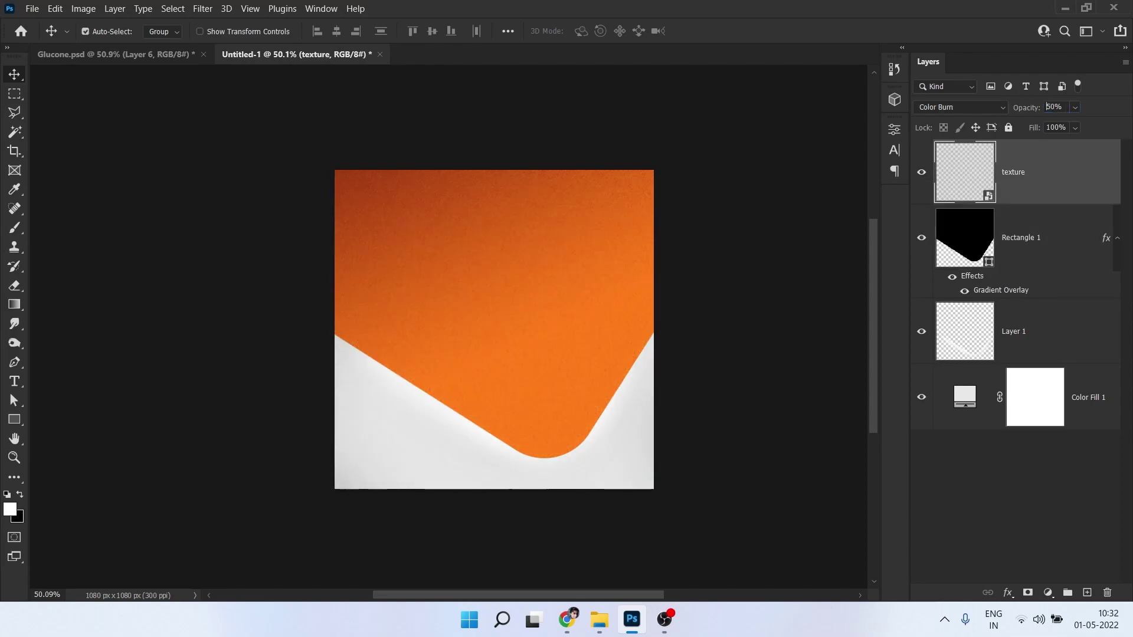
- Try 80% opacity on the Rectangle 1 layer and settle on 90%
left_click(947, 238)
left_click(919, 241)
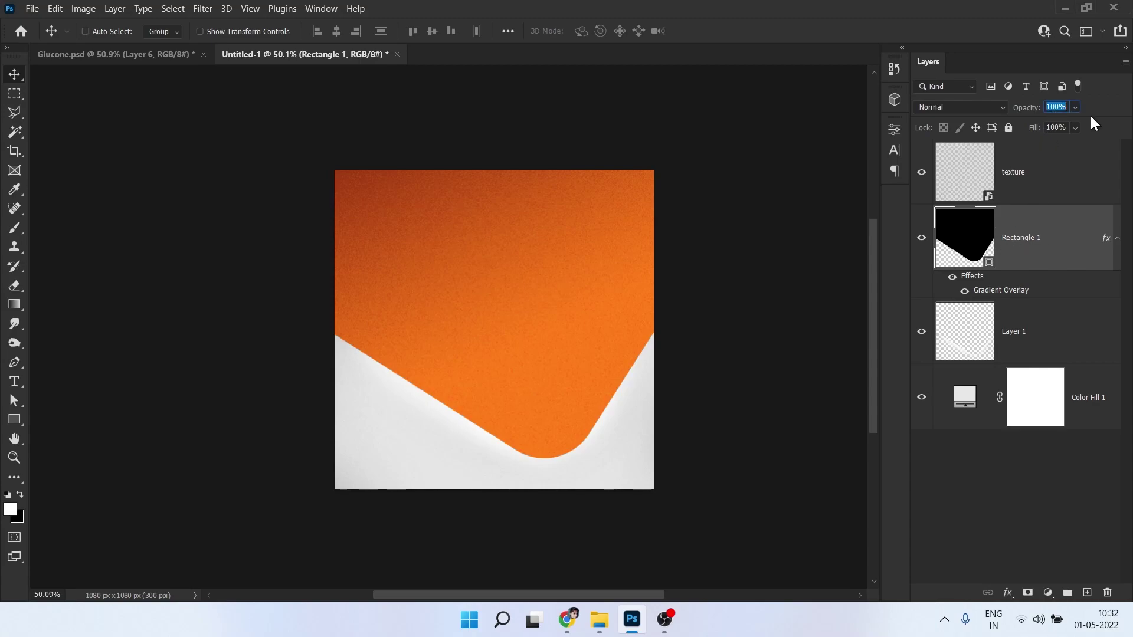
type("80")
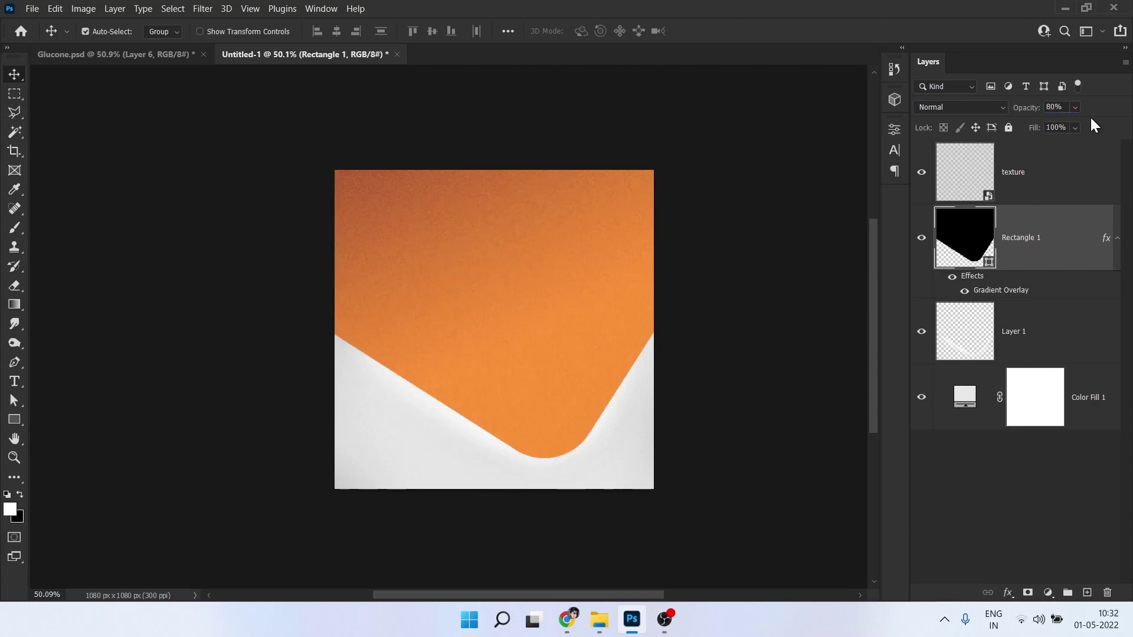
left_click(1060, 108)
type("90")
key("Return")
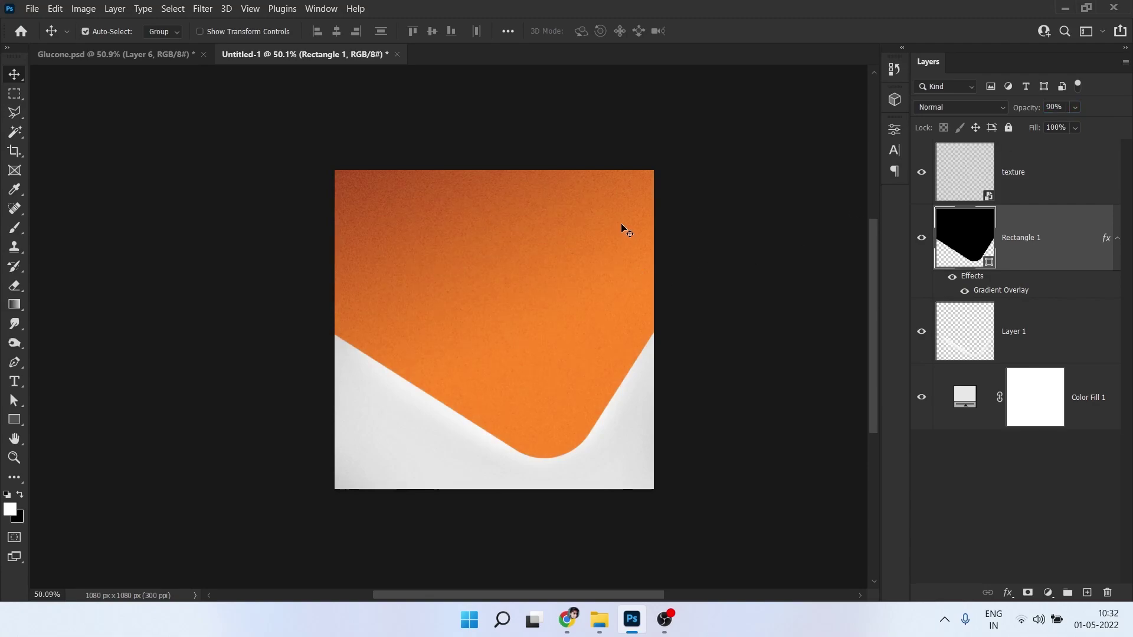
- Place the stripes image from the Glucose folder and enlarge it past the canvas edges, with its rays fanning from near the orange shape's tip
mouse_move(599, 620)
left_click(545, 540)
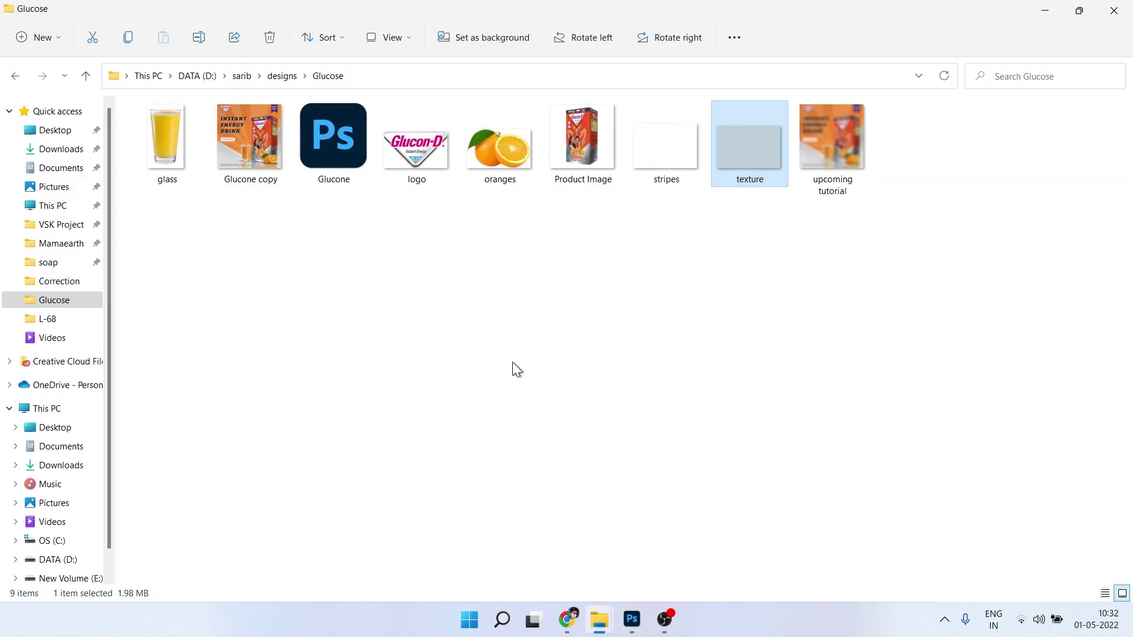
left_click_drag(649, 168, 577, 354)
left_click_drag(686, 434, 778, 531)
left_click_drag(653, 427, 628, 453)
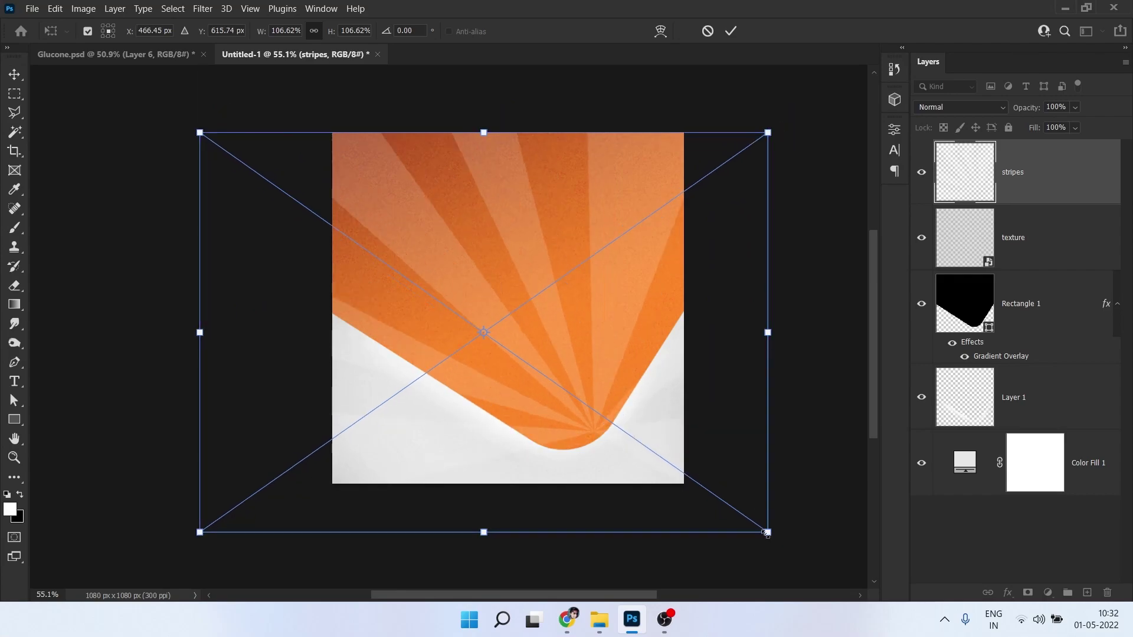
left_click_drag(767, 533, 780, 548)
key("Return")
- Compare with Glucone.psd, rotate the stripes about 7.7°, and enlarge them to about 122% with the rays meeting at the orange shape's rounded tip
left_click(156, 55)
left_click(248, 56)
key("ctrl+t")
left_click_drag(831, 222, 842, 274)
left_click_drag(814, 159, 832, 151)
left_click_drag(723, 217, 715, 224)
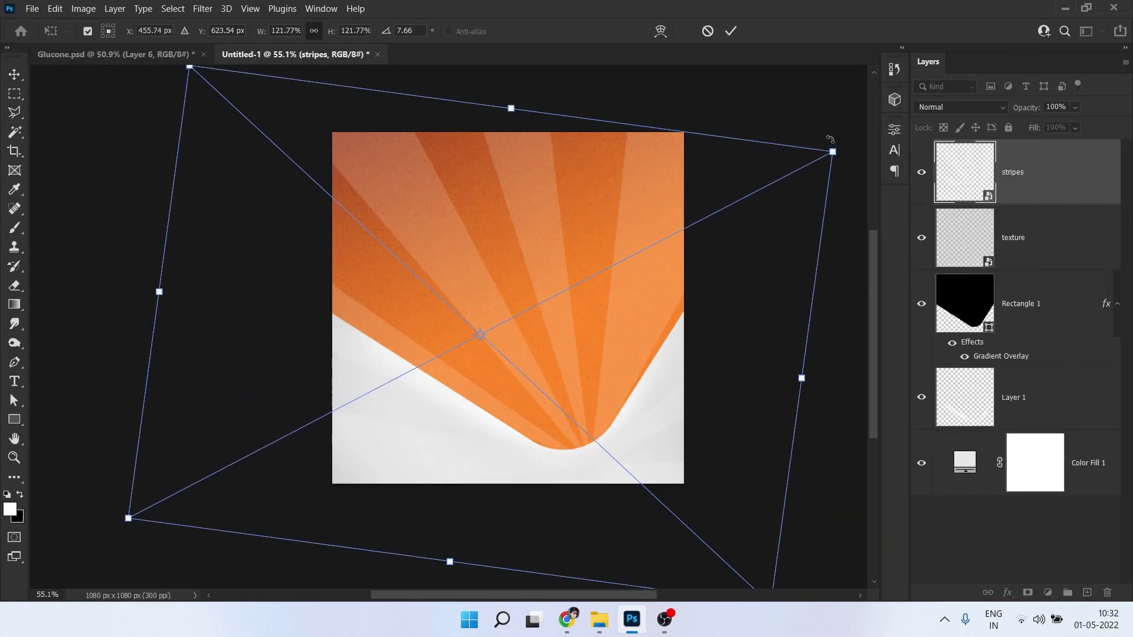
key("Return")
- Move the stripes layer beneath the texture layer and lower its opacity
key("ctrl+bracketleft")
left_click(1032, 192)
left_click(1016, 211)
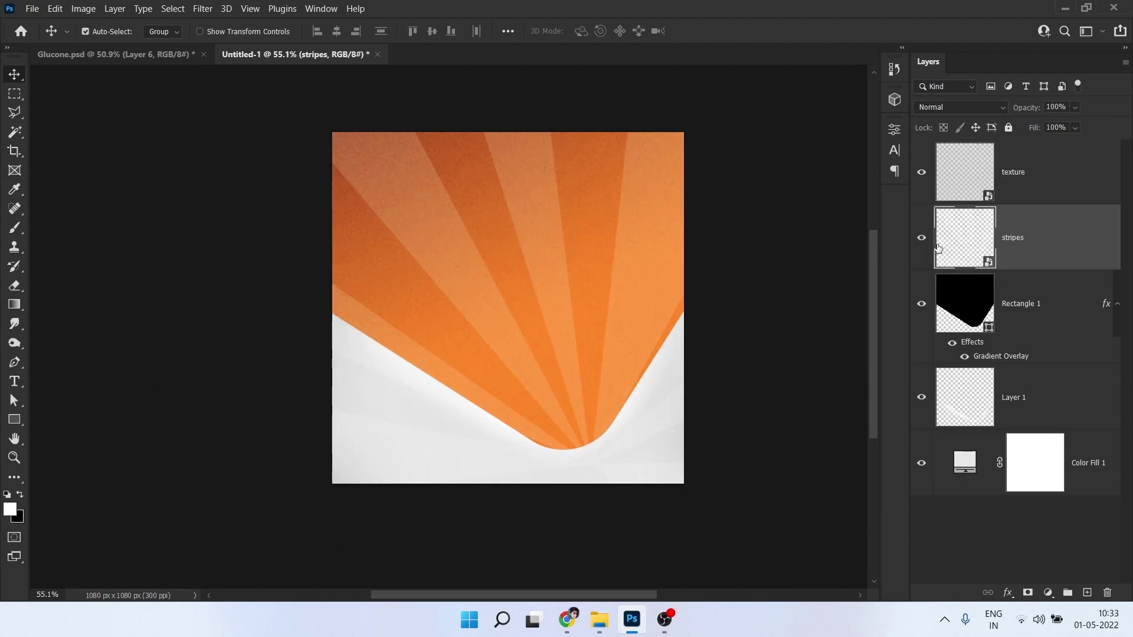
left_click(1055, 107)
left_click(744, 298)
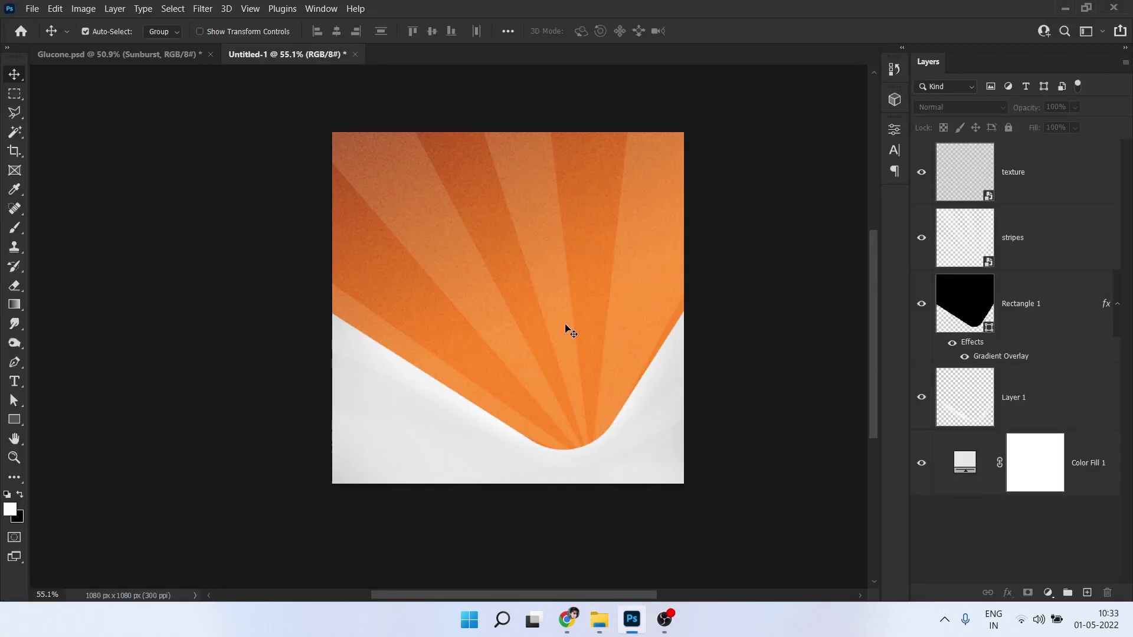
- Place the Product Image, copy the Glucon-D box to its own layer using Select Subject, and delete the white-background original
left_click_drag(618, 323, 598, 319)
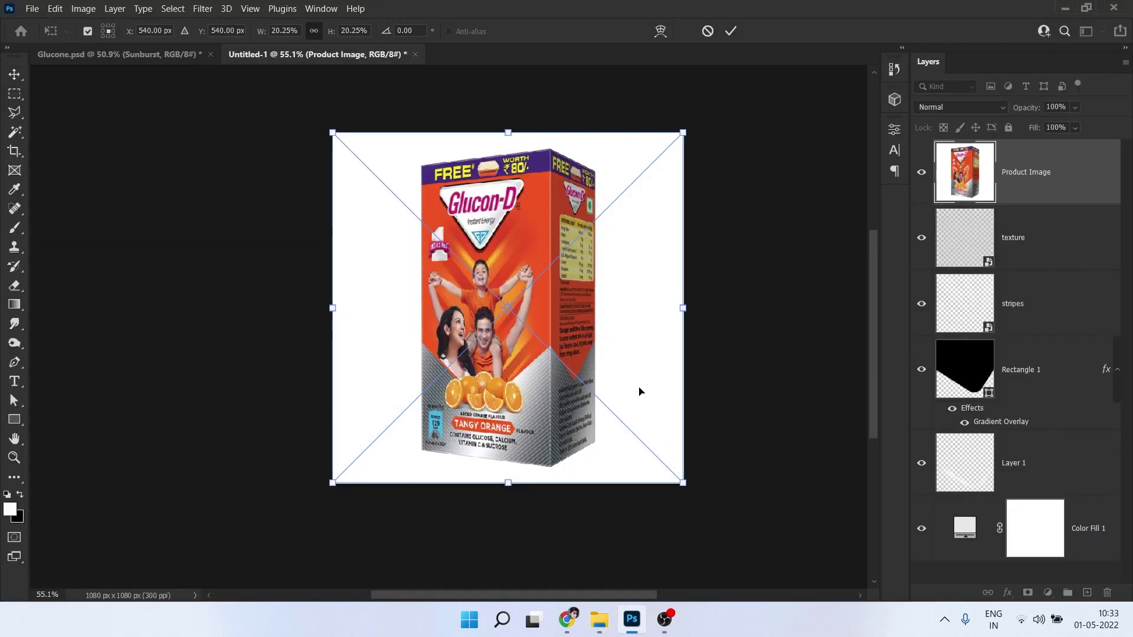
key("Return")
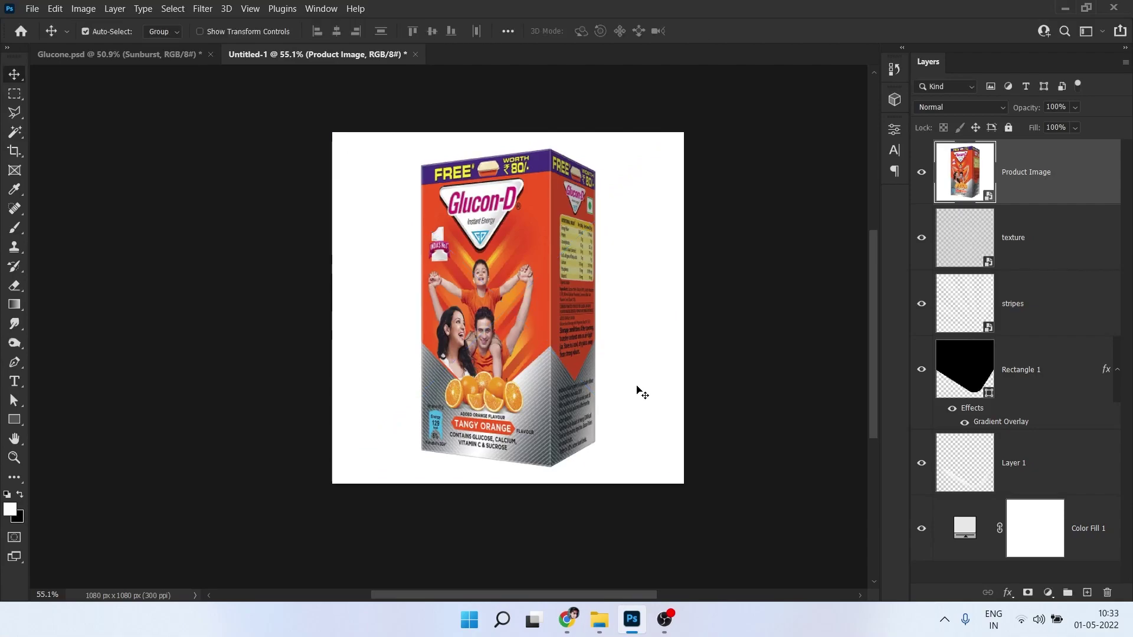
left_click(14, 133)
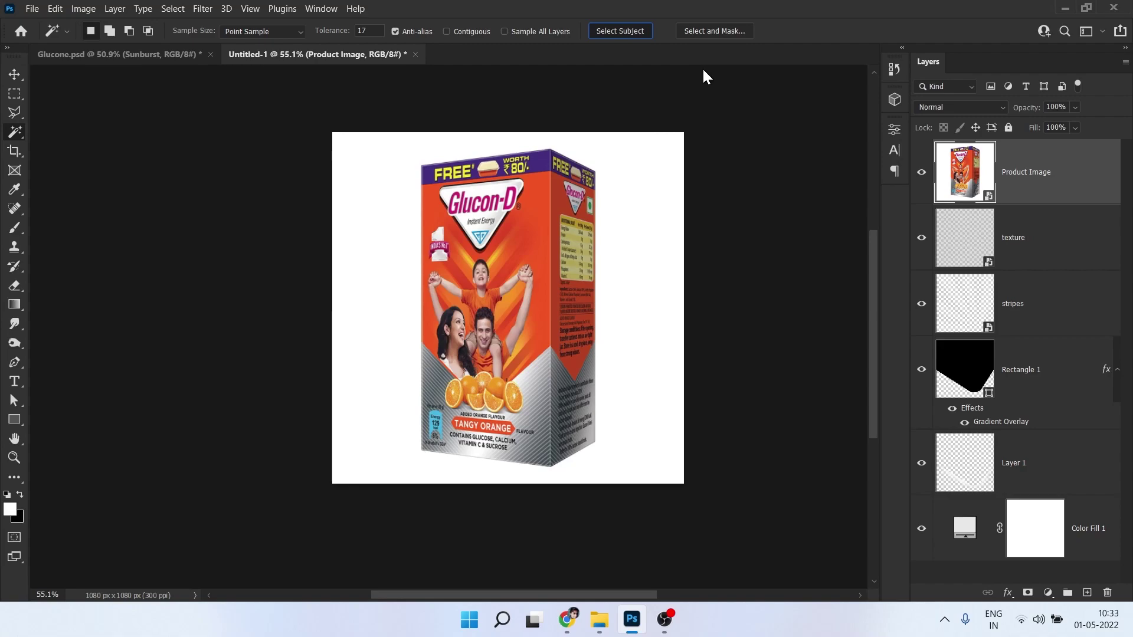
key("ctrl+j")
left_click(1030, 249)
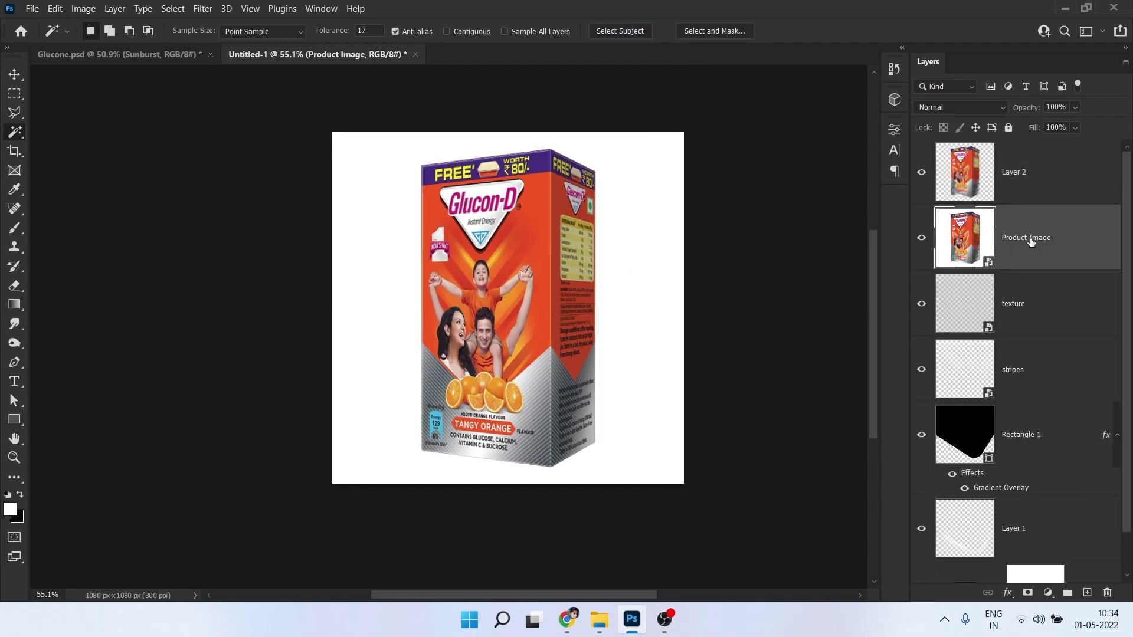
key("Delete")
- Scale the Layer 2 box cutout to about 80% and move it over the orange tip, centred near X 724, Y 638 px
left_click(1015, 183)
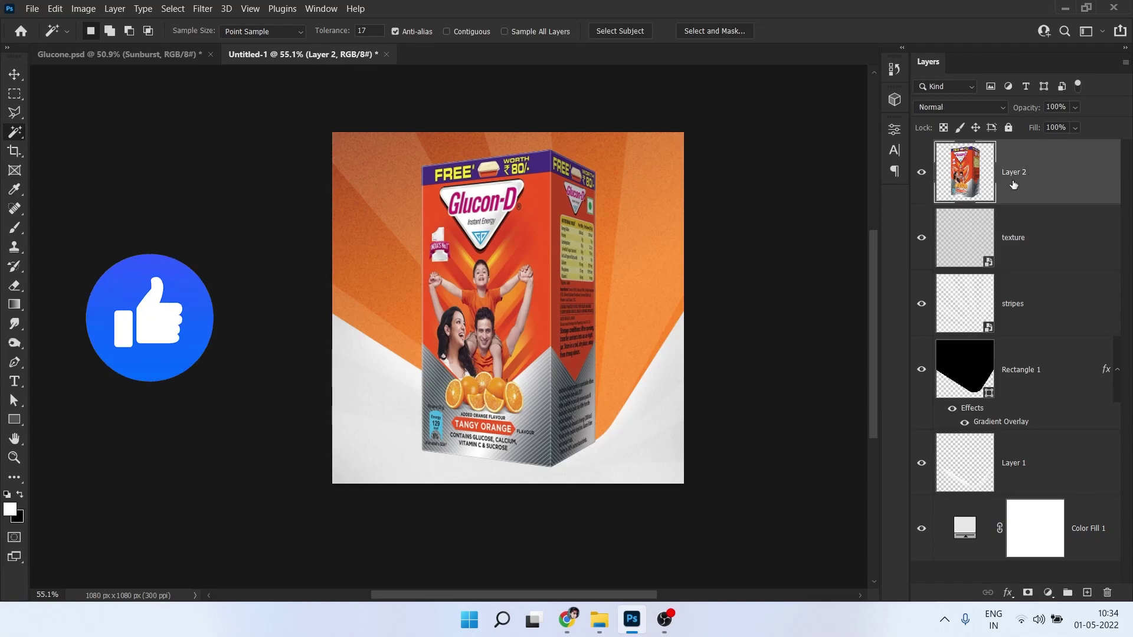
left_click(918, 175)
left_click(918, 176)
key("ctrl+t")
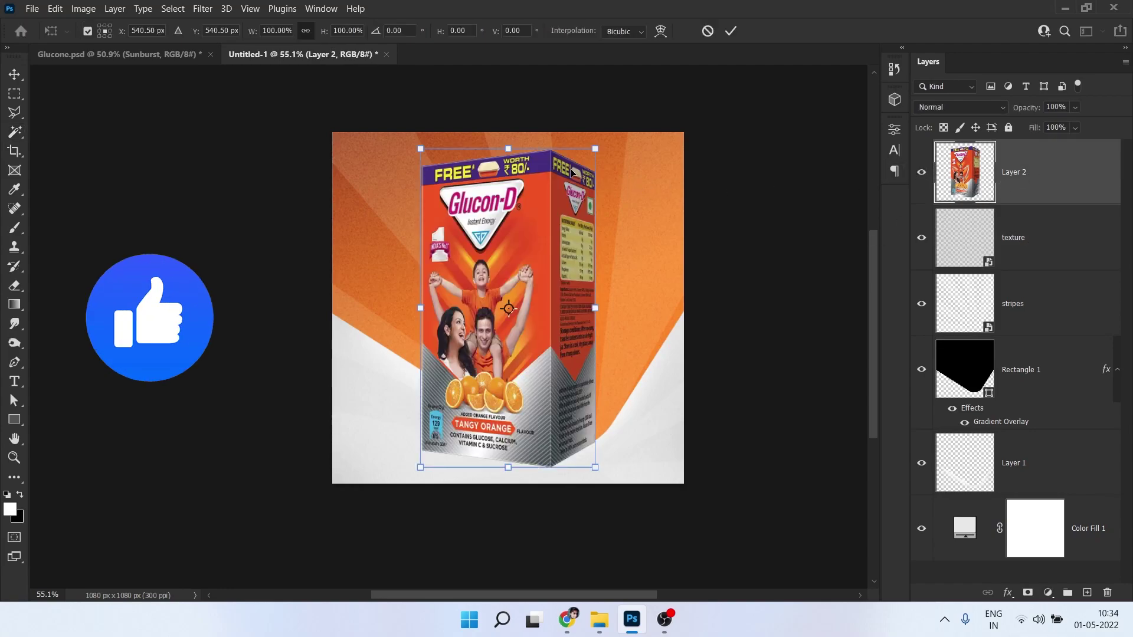
left_click_drag(595, 149, 578, 180)
left_click_drag(553, 234, 614, 266)
key("Return")
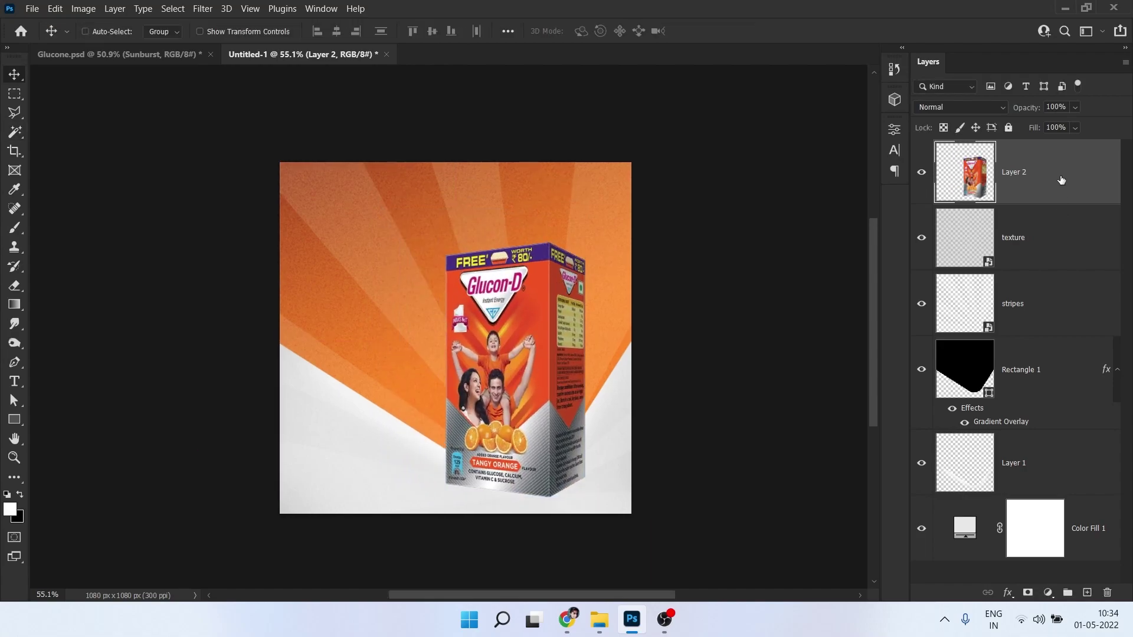
- Duplicate the Layer 2 box and flip the copy vertically
key("ctrl+j")
key("ctrl+t")
right_click(522, 291)
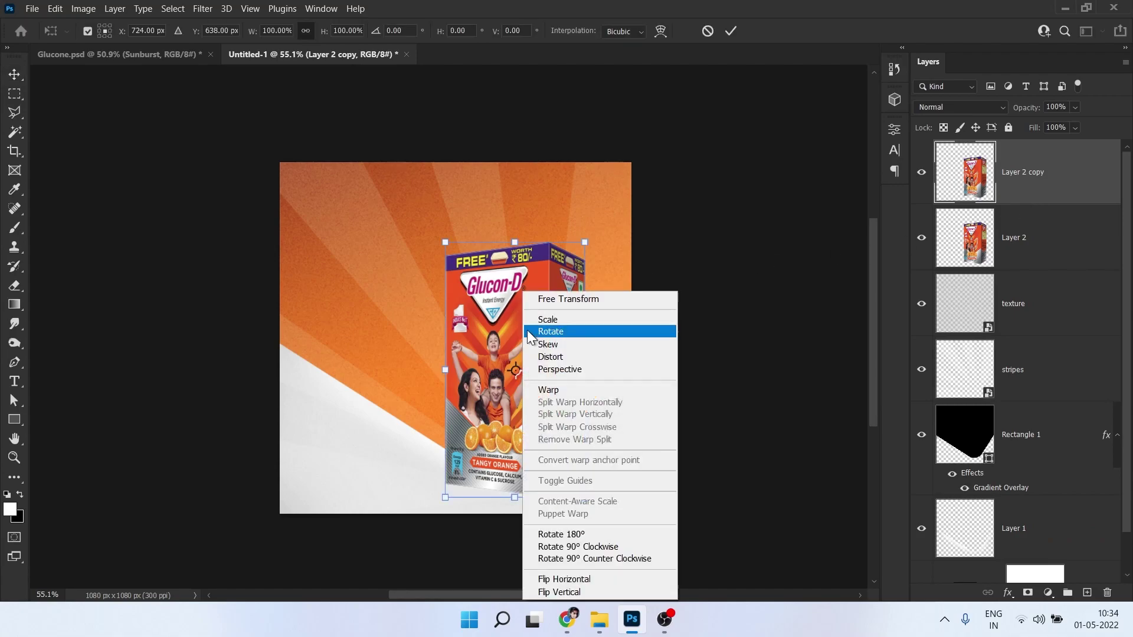
left_click(543, 592)
key("Return")
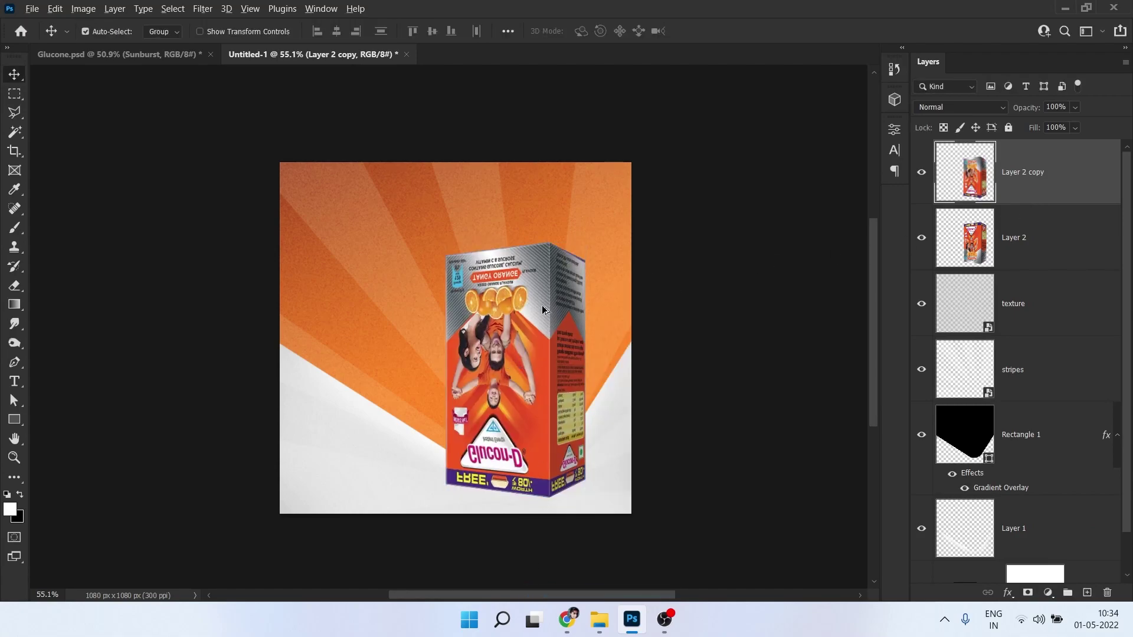
- Cut the narrow side panel out of the flipped Layer 2 copy with a rectangular selection, leaving only its front face
scroll(545, 298, "up", 8)
left_click_drag(536, 258, 507, 218)
scroll(507, 219, "down", 2)
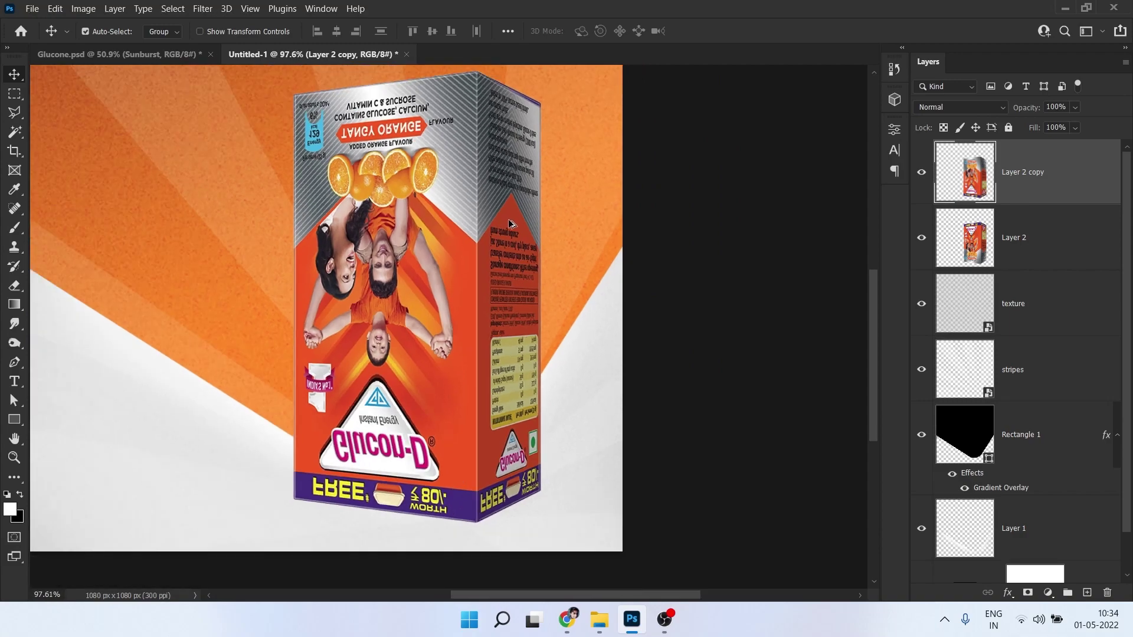
left_click(15, 94)
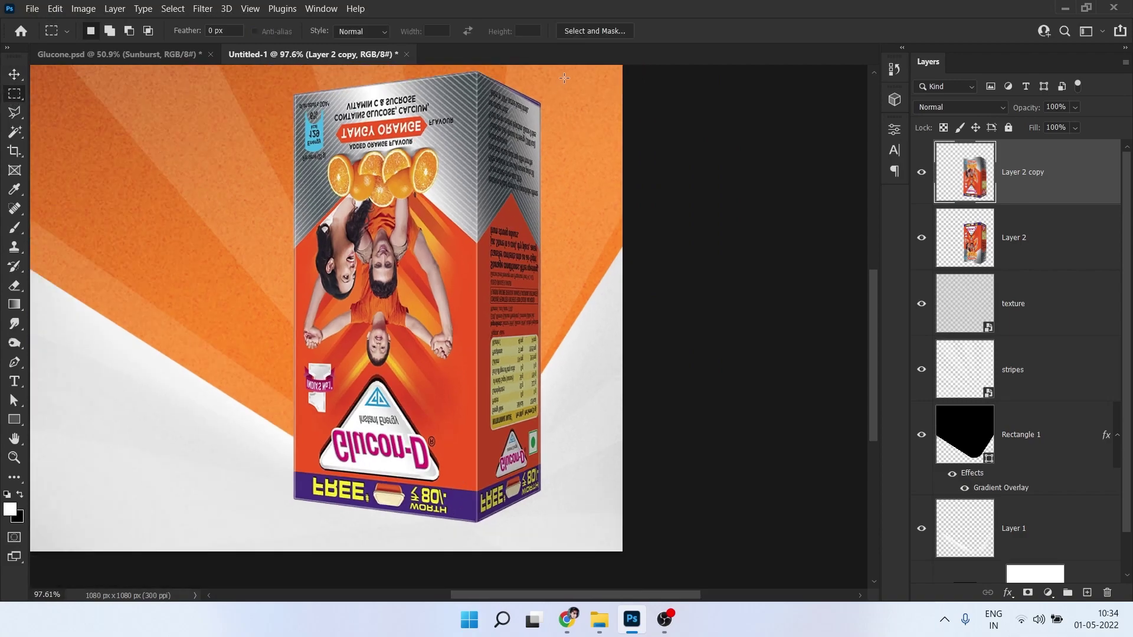
scroll(562, 80, "up", 1)
left_click_drag(571, 98, 476, 576)
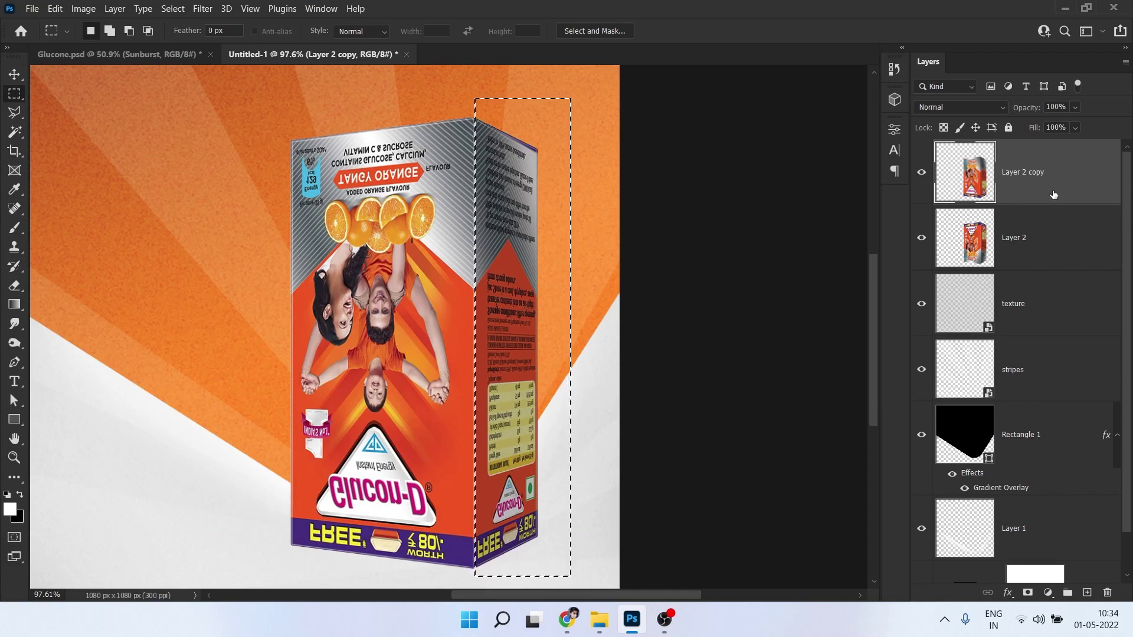
key("Delete")
key("ctrl+d")
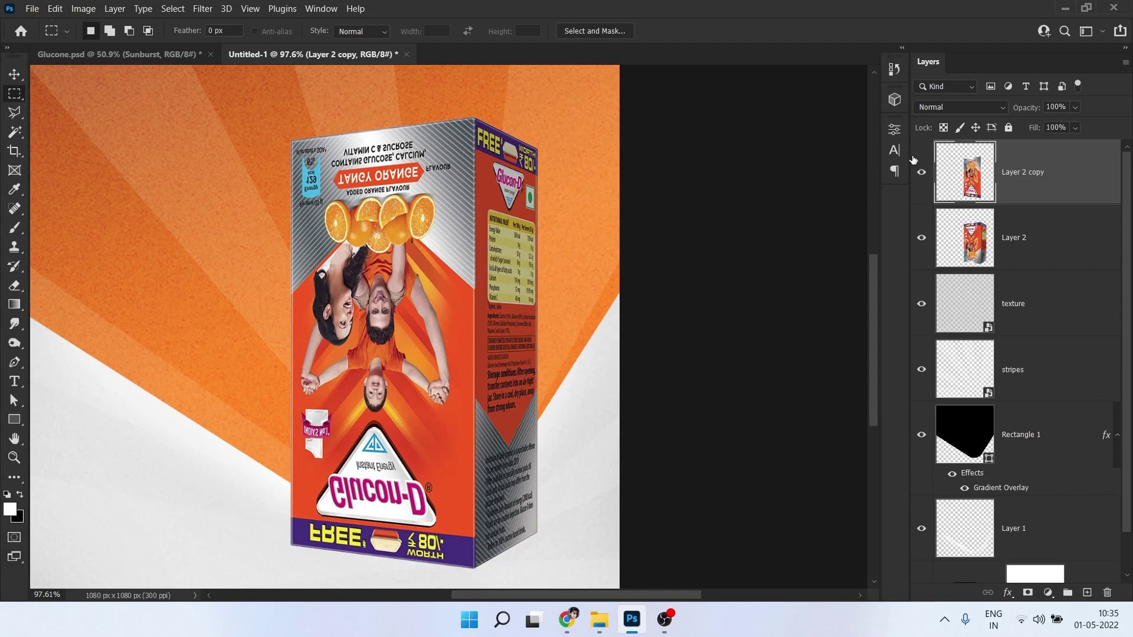
- Move the flipped front face directly beneath the box and skew it to follow the box's slanted bottom edge
key("v")
mouse_move(423, 166)
left_mouse_down()
mouse_move(434, 561)
mouse_move(437, 109)
mouse_move(438, 154)
left_mouse_up()
left_click_drag(468, 100, 454, 328)
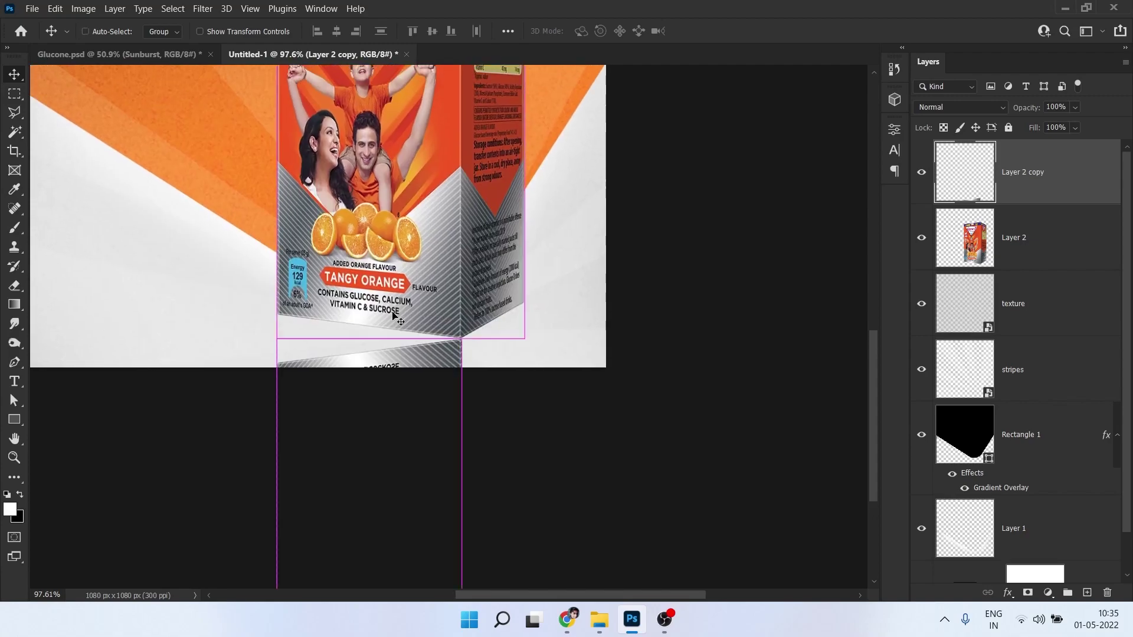
key("ctrl+t")
left_click_drag(277, 339, 277, 289)
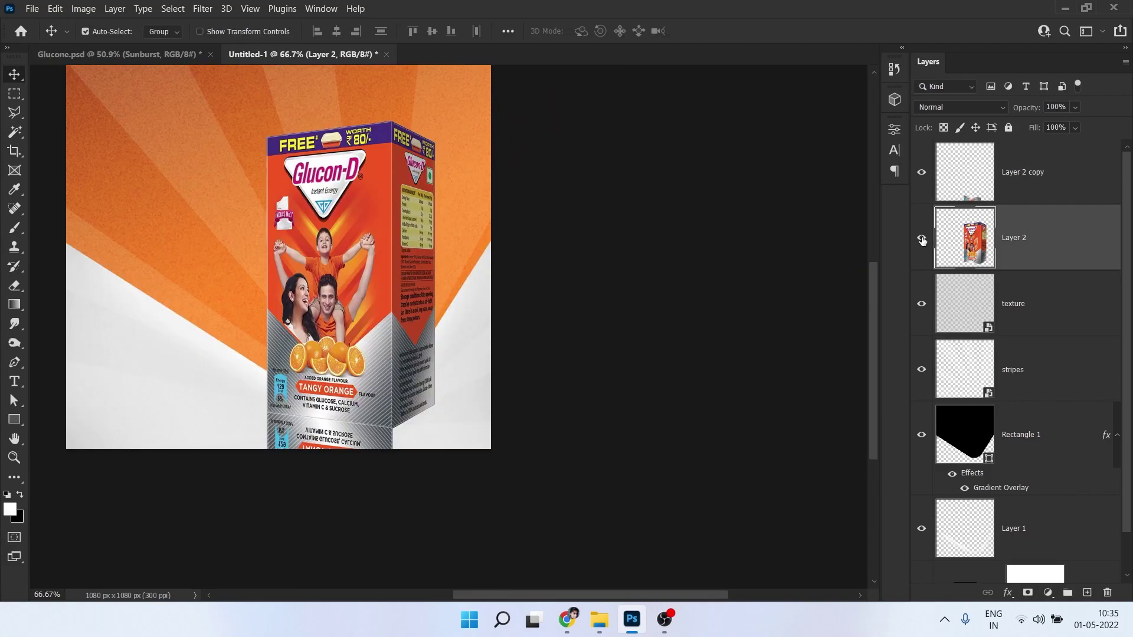
- Duplicate the Layer 2 box again and flip the new copy vertically
left_click(921, 237)
left_click(921, 238)
key("ctrl+j")
key("ctrl+t")
right_click(380, 213)
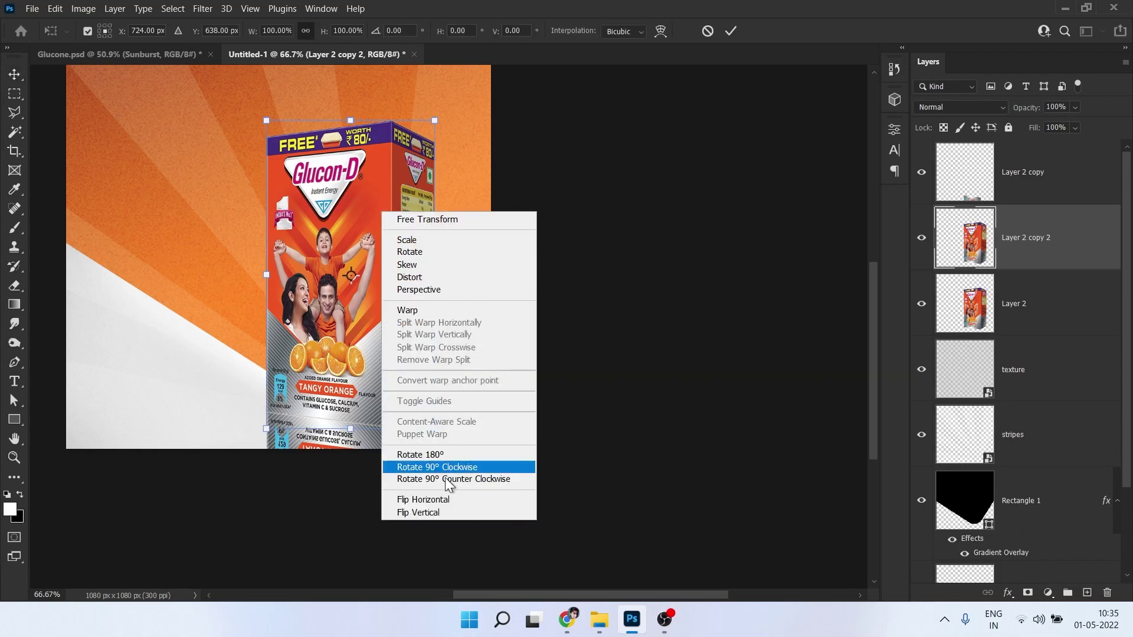
left_click(407, 515)
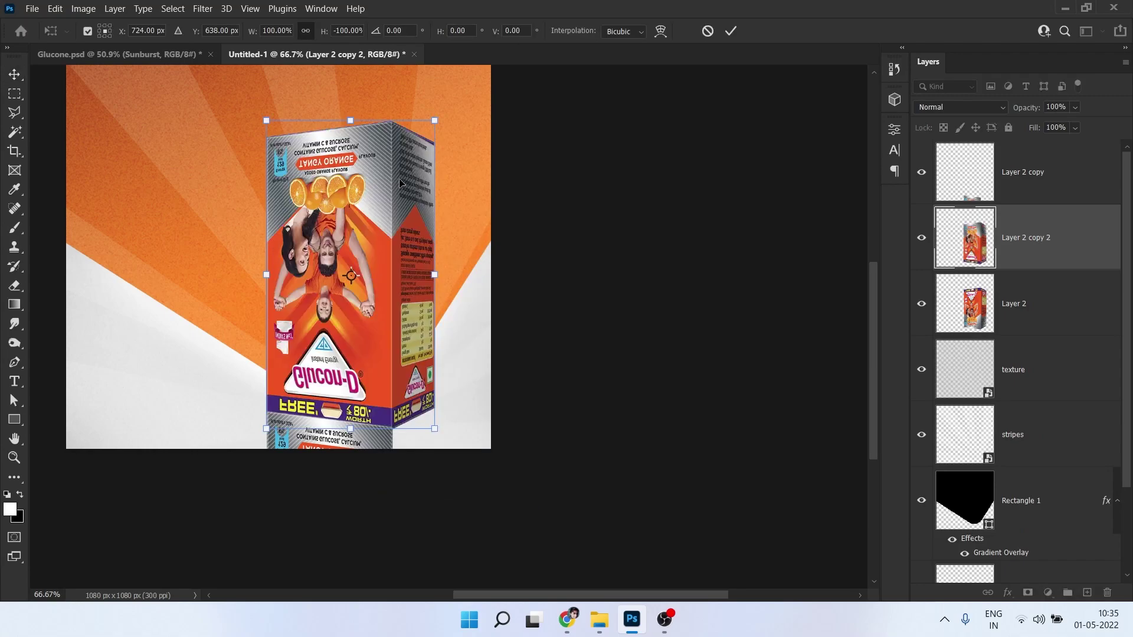
left_click(730, 31)
- Delete the front face from Layer 2 copy 2 with a rectangular selection, keeping only the side panel
left_click(15, 94)
left_click_drag(207, 93, 389, 493)
key("Delete")
key("ctrl+d")
- Move the flipped side panel beneath the box, skew it to the side's bottom edge and nudge it into alignment
key("v")
left_click_drag(415, 150, 415, 455)
scroll(411, 440, "up", 8)
key("ctrl+t")
left_click_drag(469, 407, 471, 290)
key("Return")
scroll(358, 442, "up", 7)
key("Down")
key("Down")
key("Down")
key("Right")
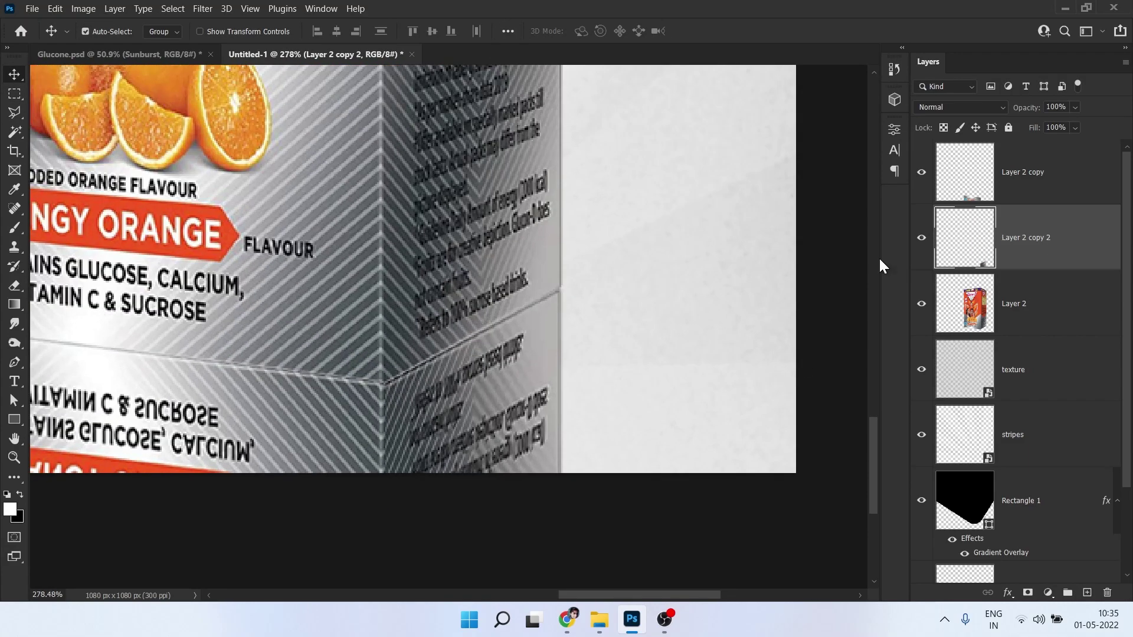
- Move both reflection layers beneath Layer 2 and set their opacity to 50%
scroll(477, 316, "down", 12)
left_click_drag(424, 260, 442, 371)
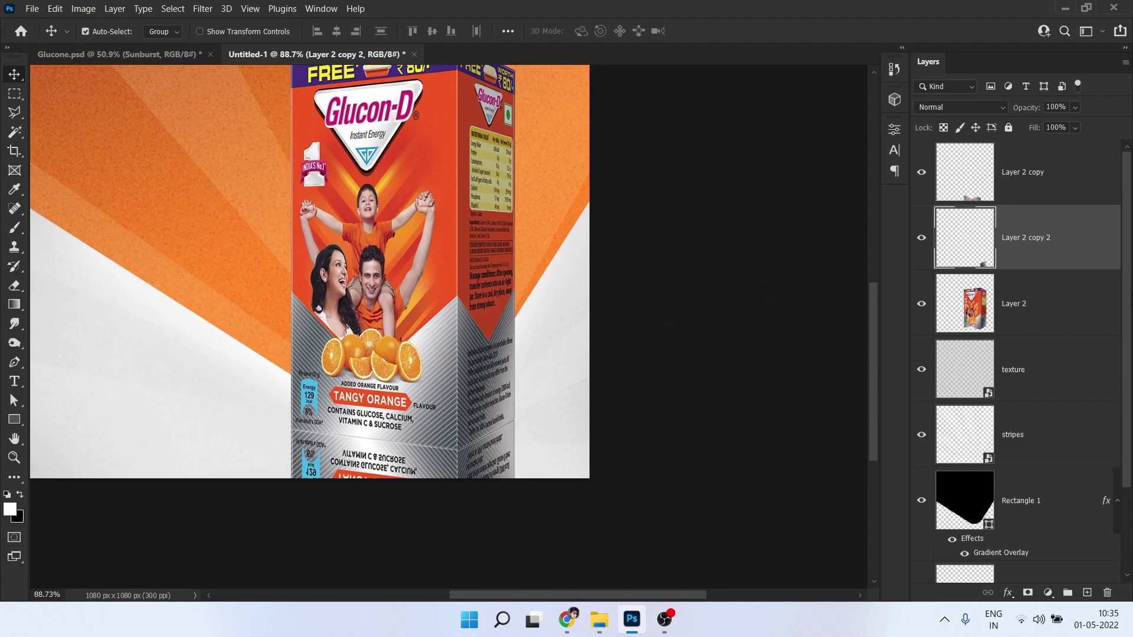
left_click(1039, 178, "shift")
left_click_drag(1039, 178, 1049, 331)
left_click(1053, 107)
type("50")
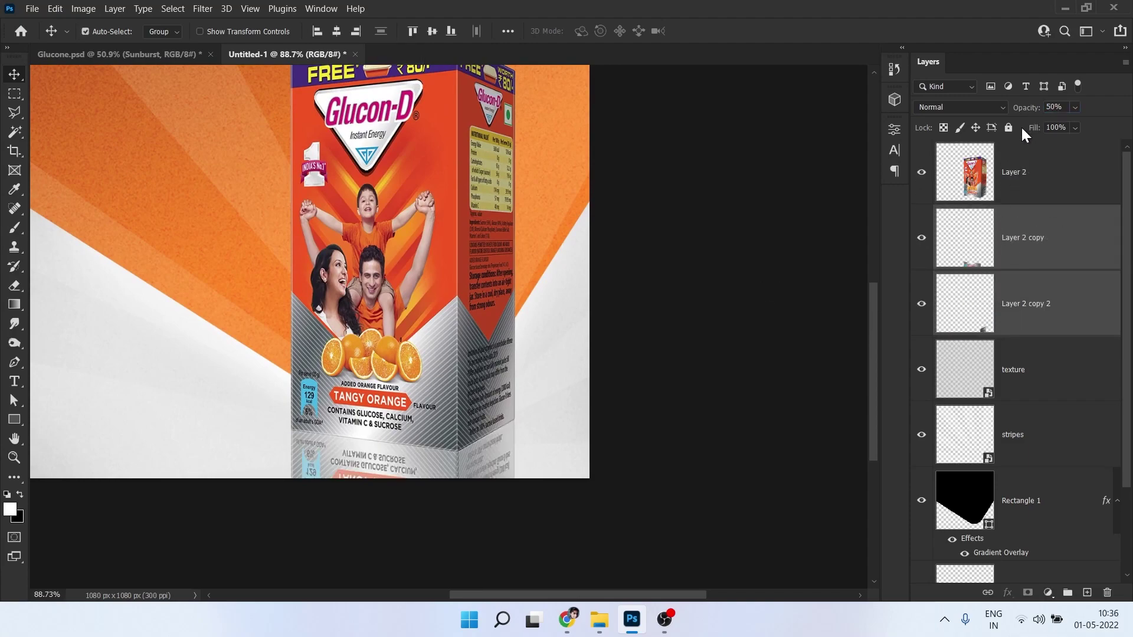
scroll(425, 403, "down", 5)
left_click_drag(402, 312, 399, 360)
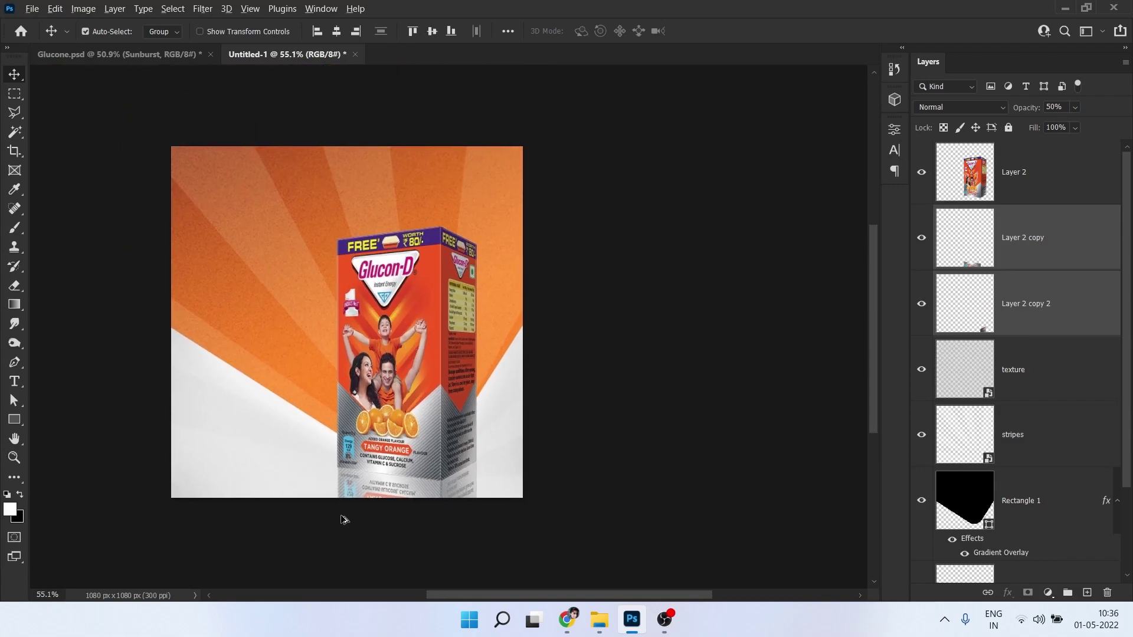
- Draw a closed curved Pen tool shape about 424 × 61 px along the bottom of the box as its shadow
scroll(349, 519, "up", 3)
left_click(964, 173)
left_click(921, 173)
left_click(921, 173)
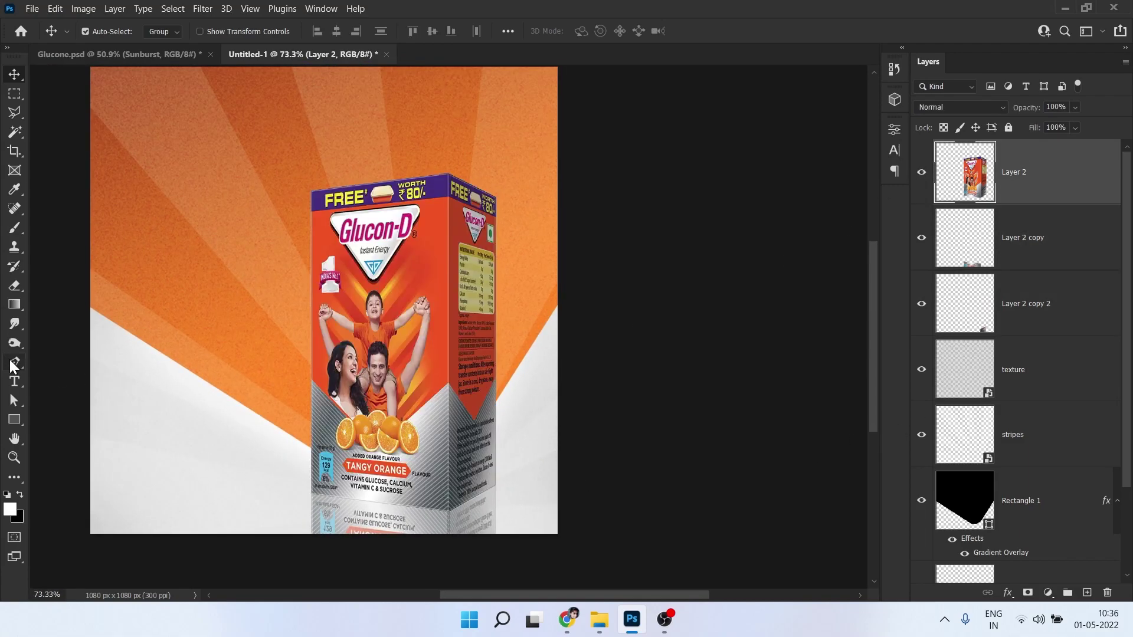
left_click(13, 364)
left_click(122, 34)
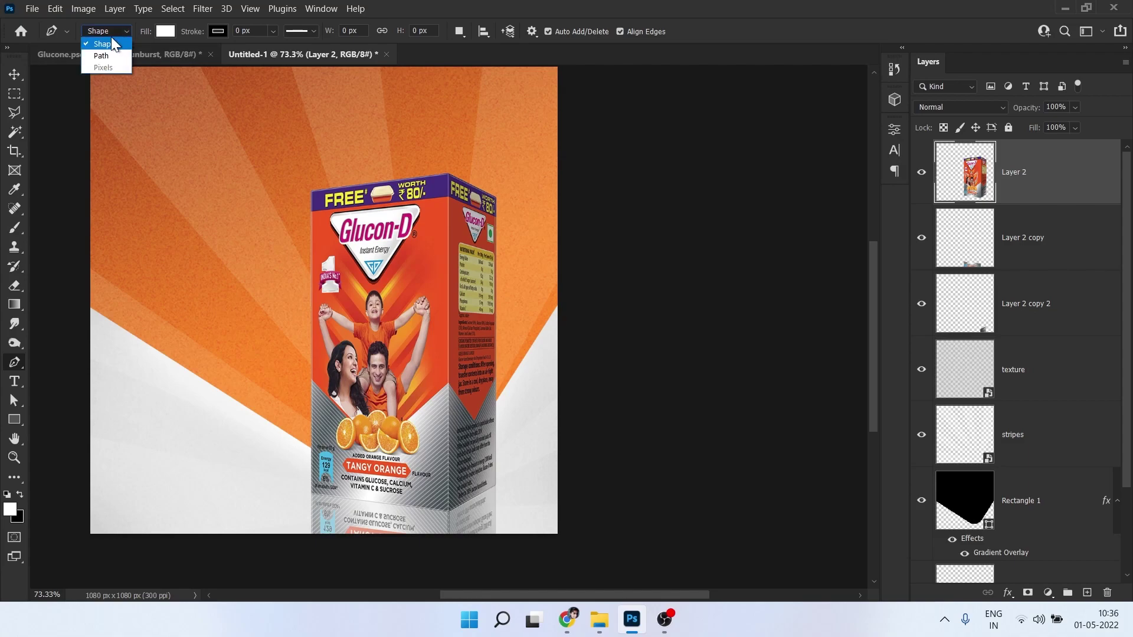
left_click(106, 44)
scroll(327, 472, "up", 2)
scroll(328, 472, "up", 2)
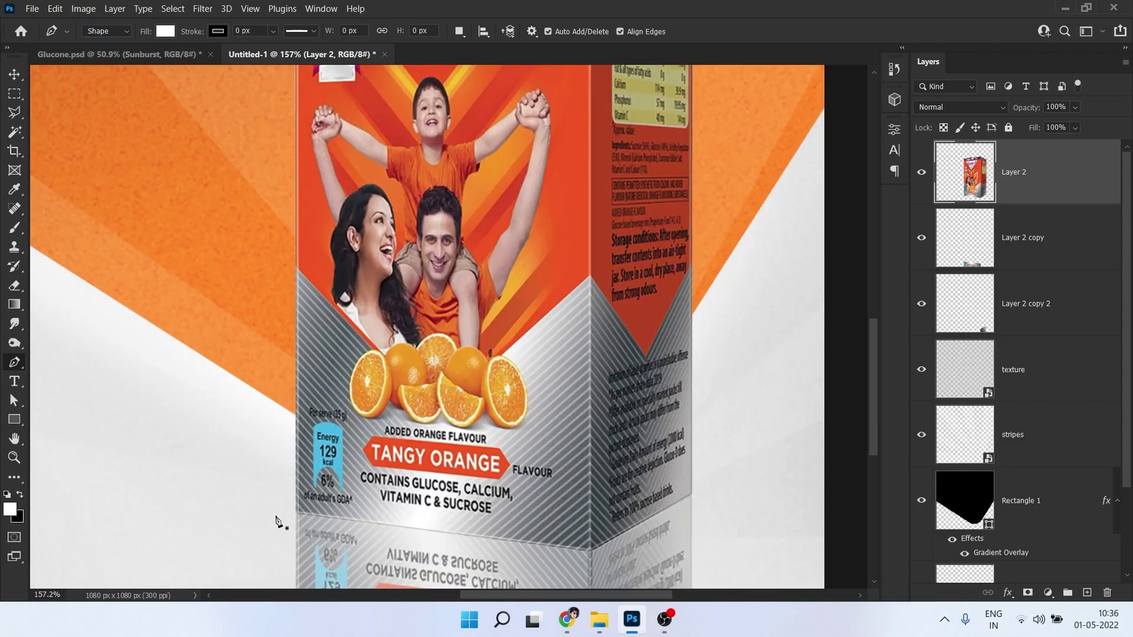
left_click(295, 506)
left_click_drag(359, 505, 188, 428)
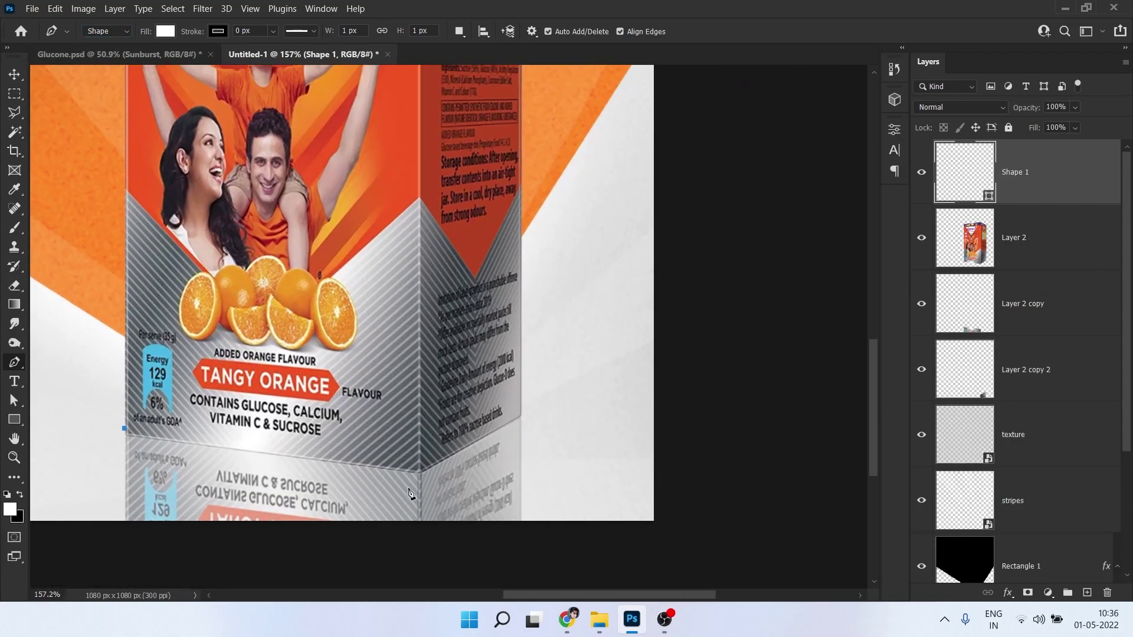
left_click_drag(415, 484, 453, 485)
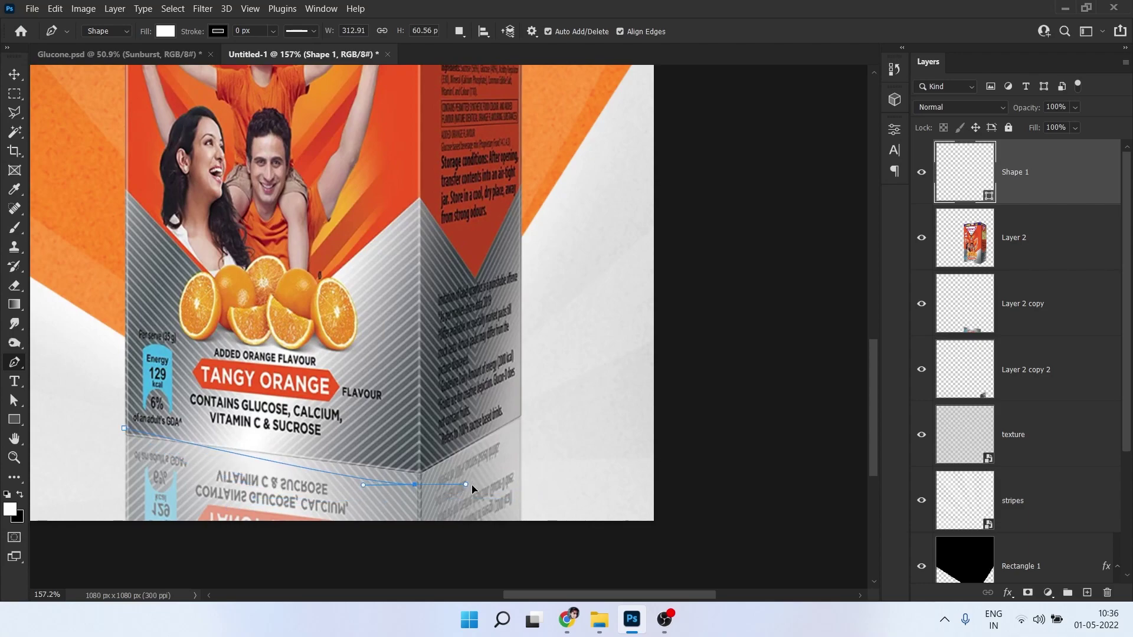
left_click(505, 458)
left_click_drag(486, 435, 428, 445)
left_click(123, 428)
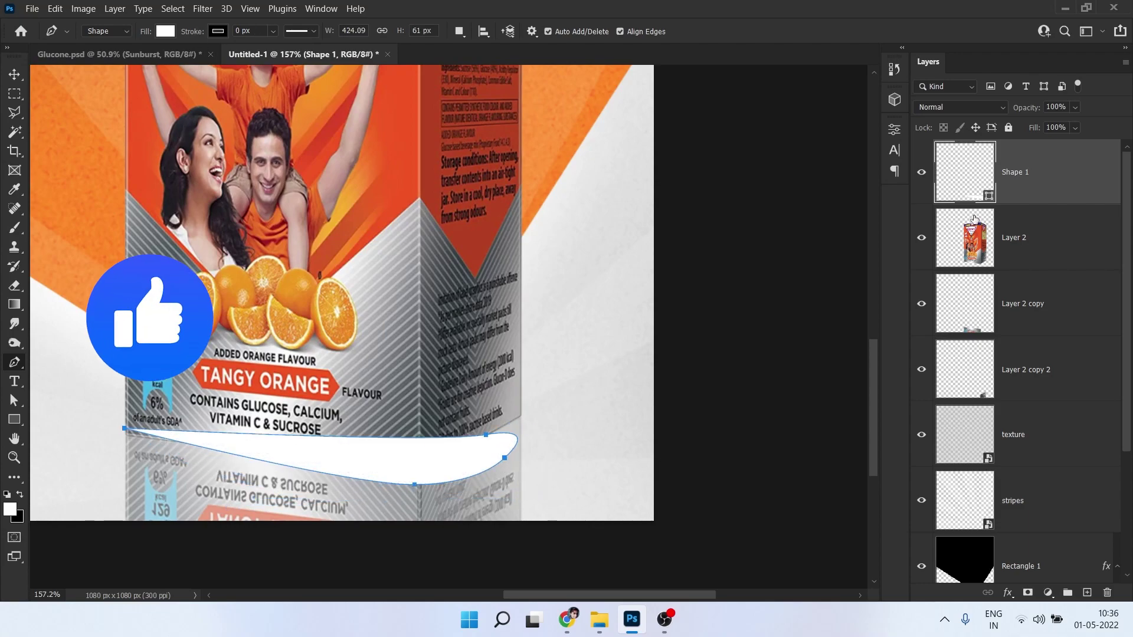
- Fill the shadow shape with black (000000) and feather it 7.9 px
double_click(975, 185)
left_click_drag(721, 441, 683, 458)
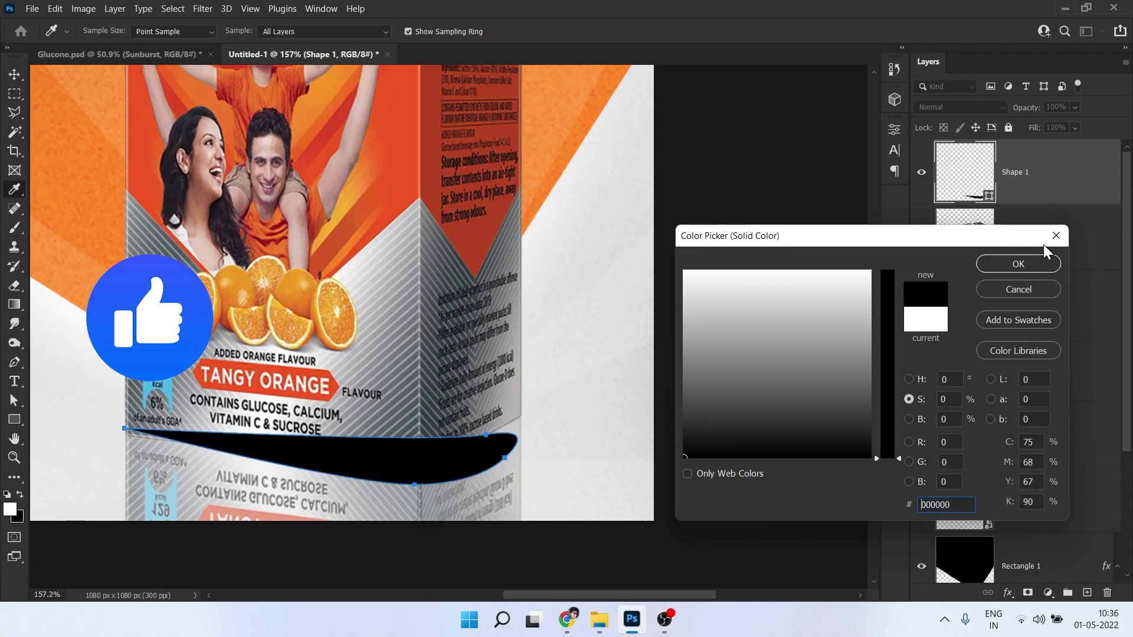
left_click(1031, 264)
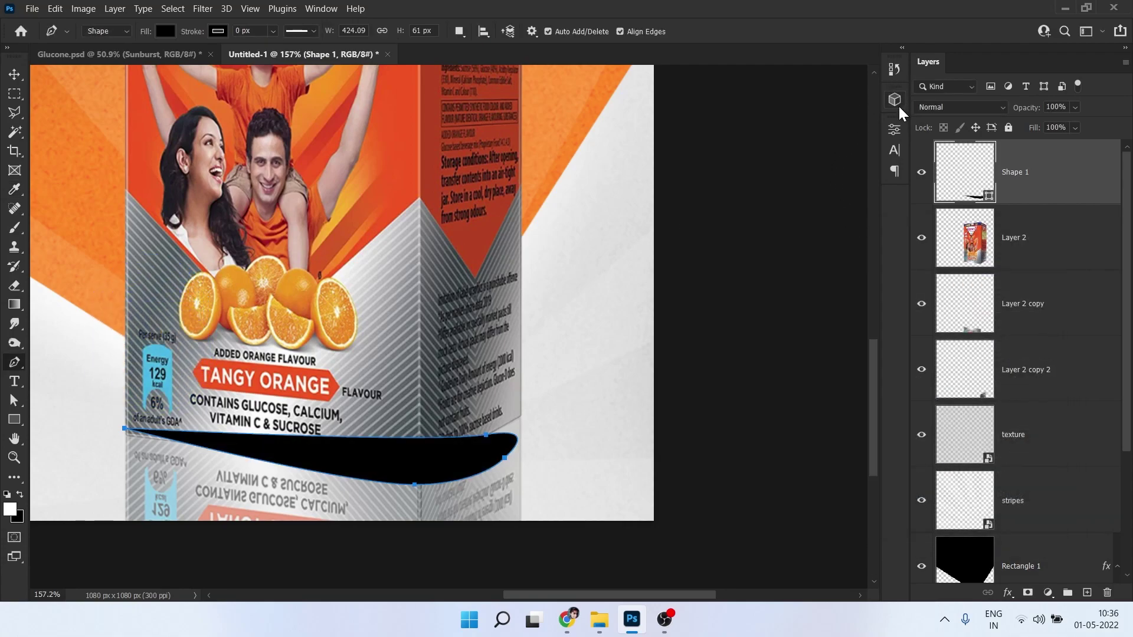
left_click(897, 129)
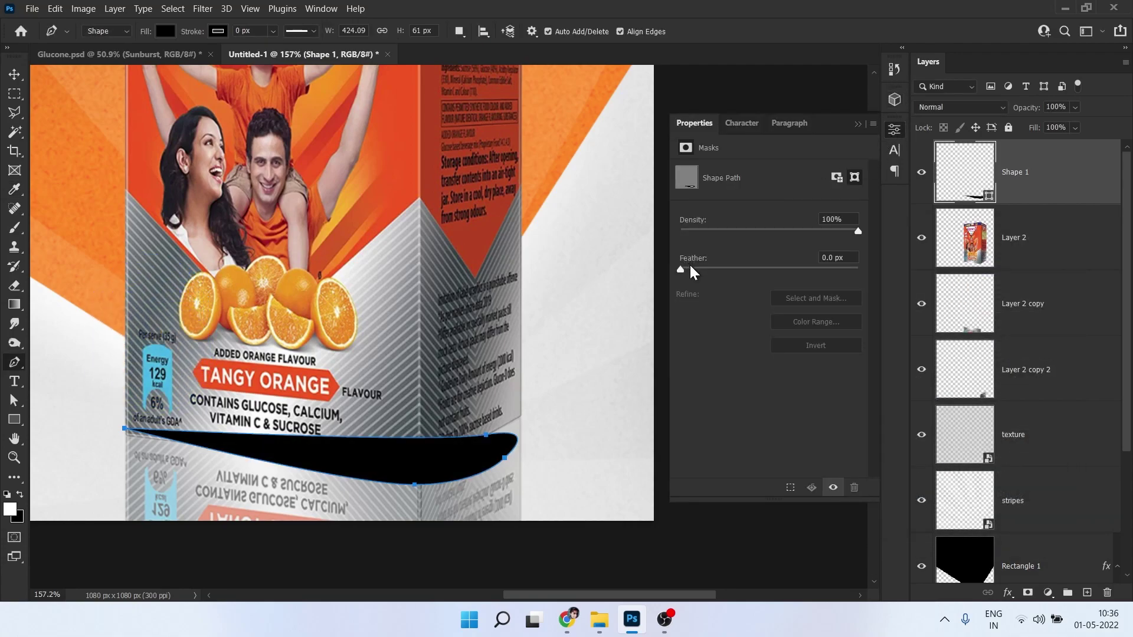
mouse_move(721, 274)
left_mouse_down()
mouse_move(770, 267)
mouse_move(742, 265)
left_mouse_up()
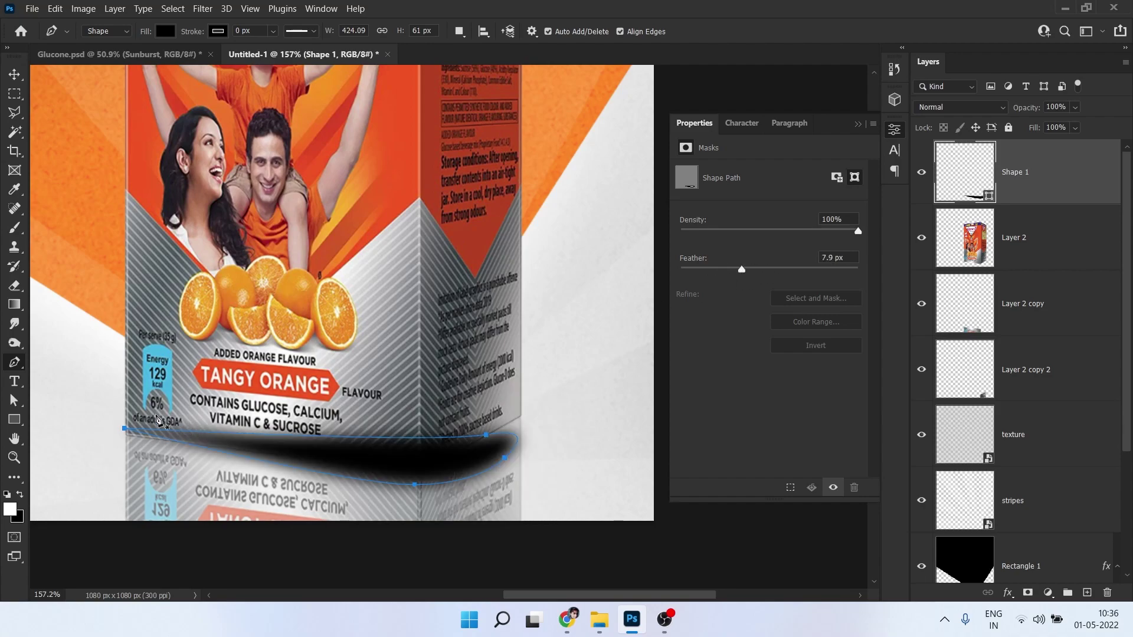
- Reshape the shadow path to follow the box's front bottom edge and corner, about 403 × 46 px overall
left_click(15, 401)
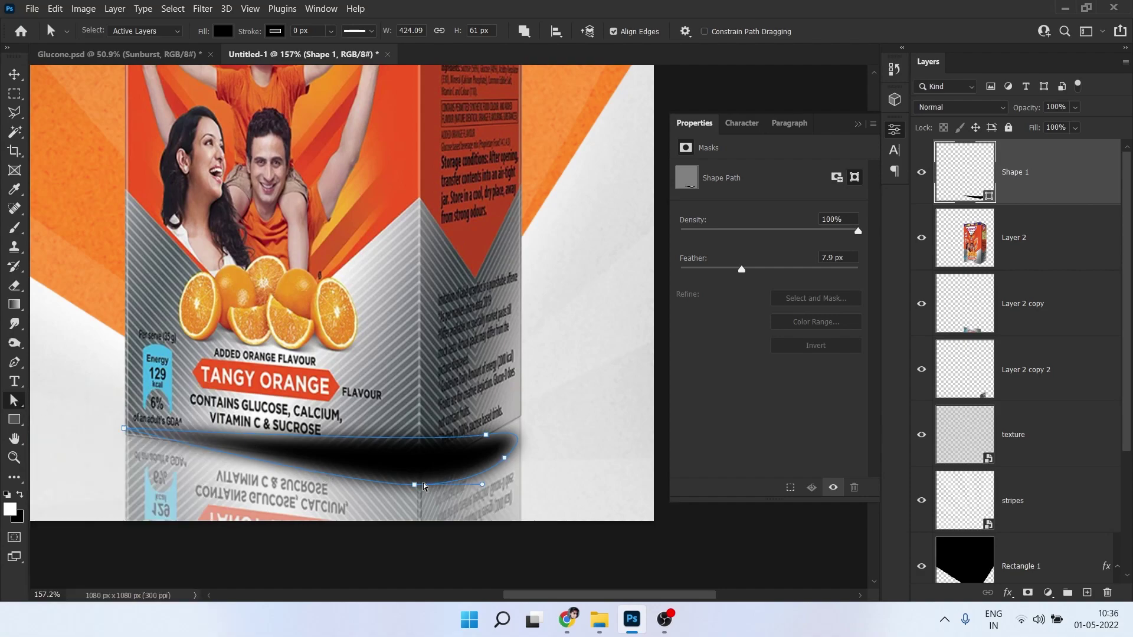
left_click_drag(415, 488, 378, 466)
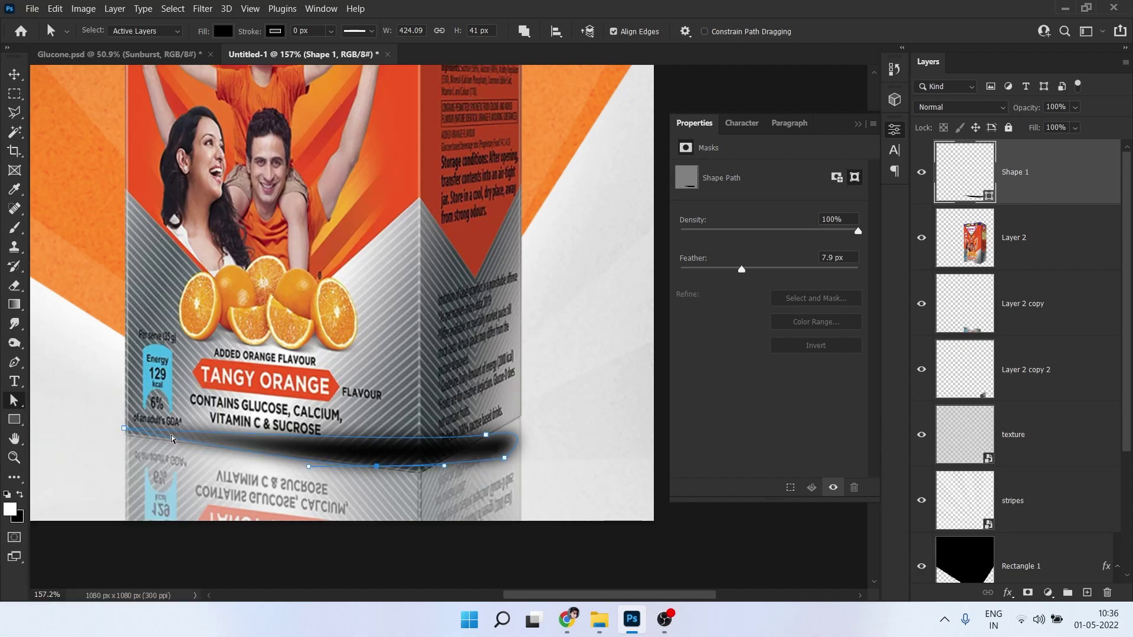
left_click_drag(125, 434, 129, 444)
left_click(377, 467)
left_click_drag(377, 467, 286, 458)
left_click_drag(504, 458, 426, 476)
left_click_drag(353, 458, 355, 467)
left_click_drag(285, 457, 278, 463)
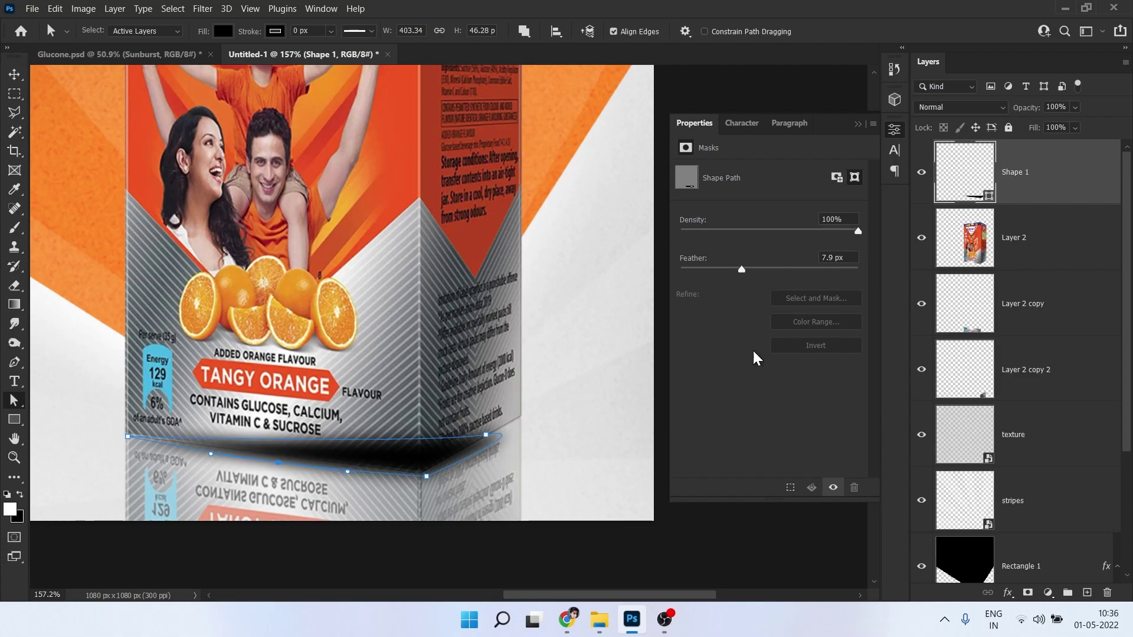
- Place Shape 1 beneath Layer 2 and adjust its anchor points to the box's far side corner and front bottom corner
left_click_drag(1061, 191, 1043, 263)
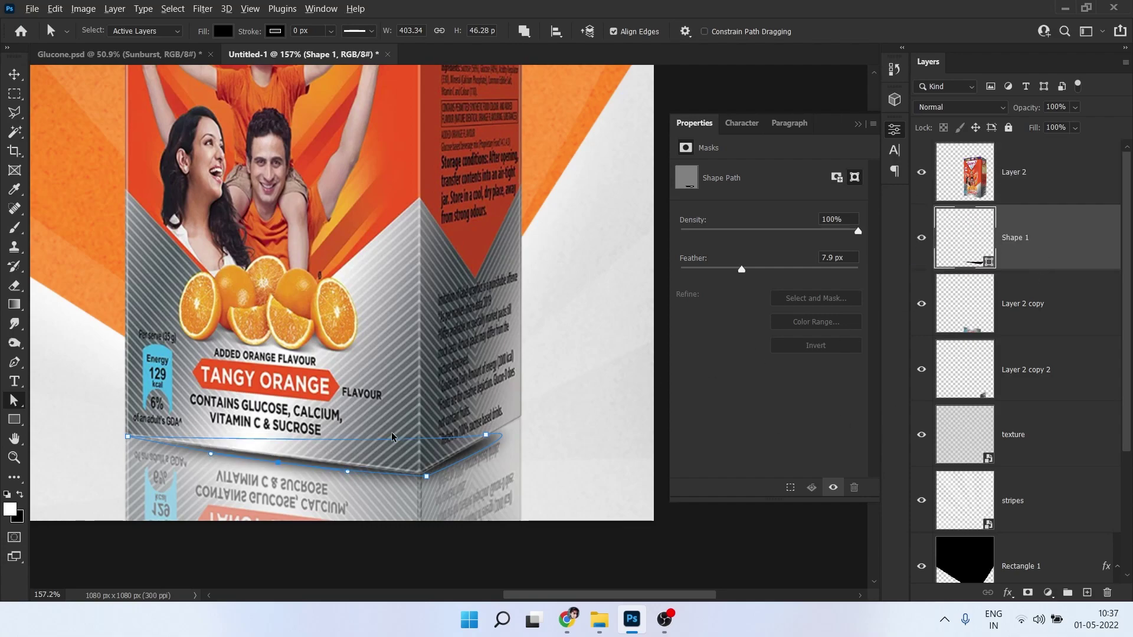
scroll(394, 442, "down", 1)
left_click_drag(490, 424, 519, 410)
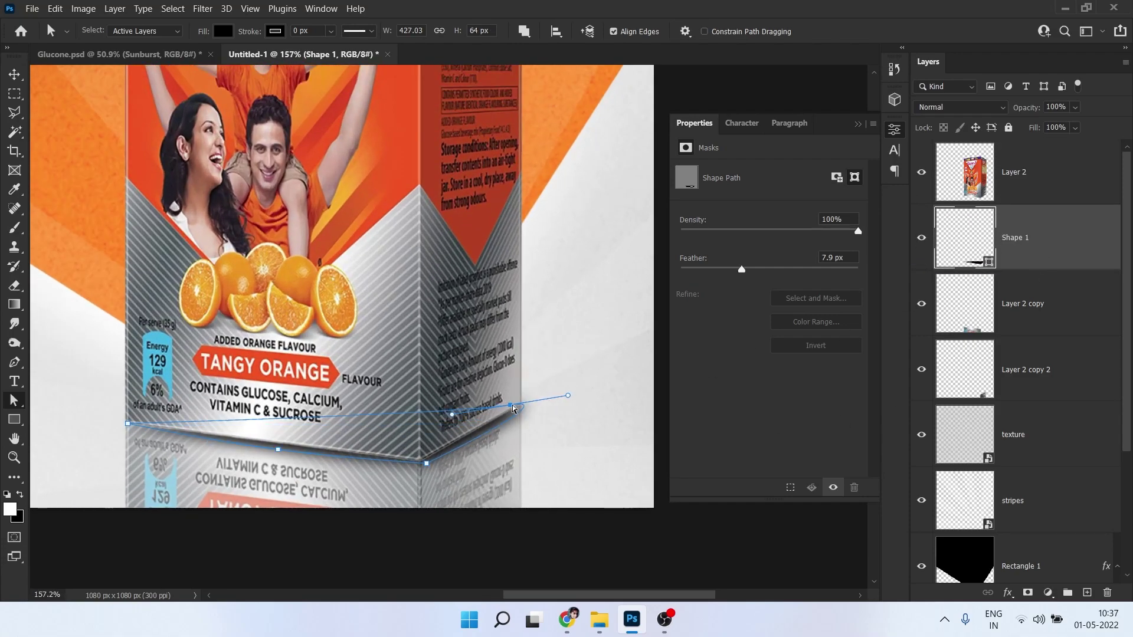
left_click_drag(426, 464, 420, 471)
scroll(290, 487, "down", 11)
left_click_drag(323, 315, 485, 368)
- Scale the box, shadow and reflection layers together to about 109% and nudge them down
key("v")
key("ctrl+t")
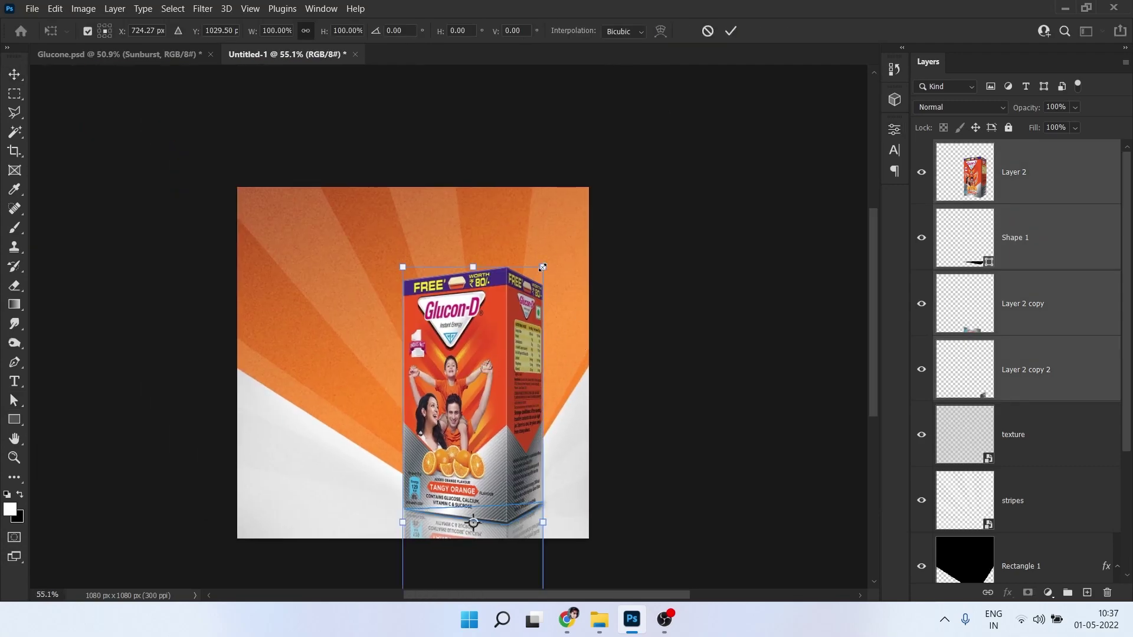
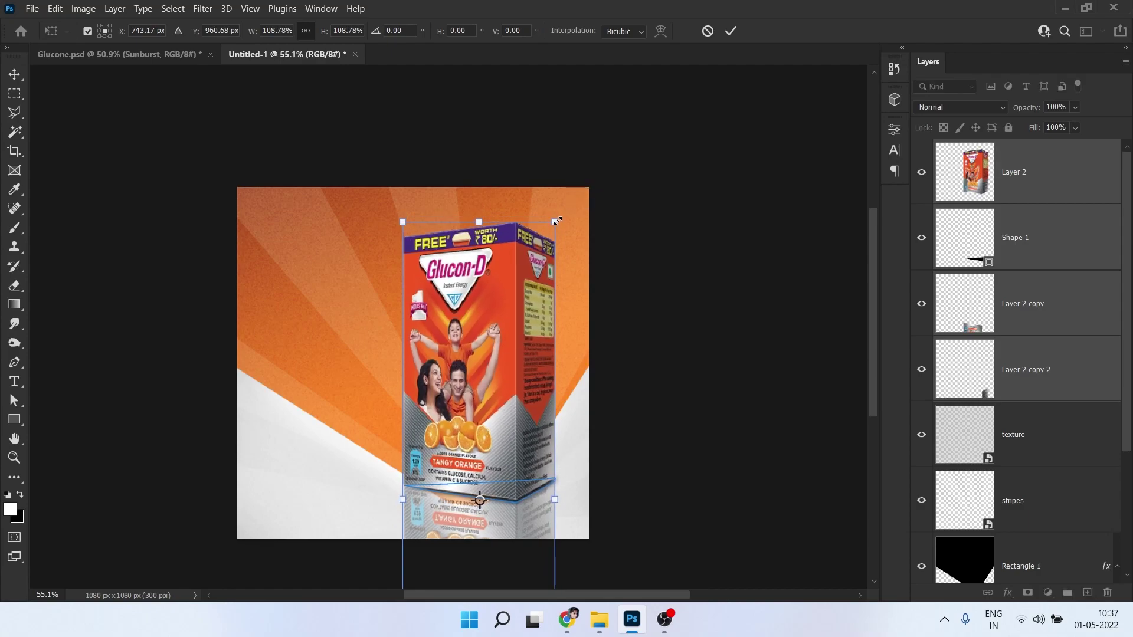
key("shift+Down")
key("shift+Down")
key("shift+Down")
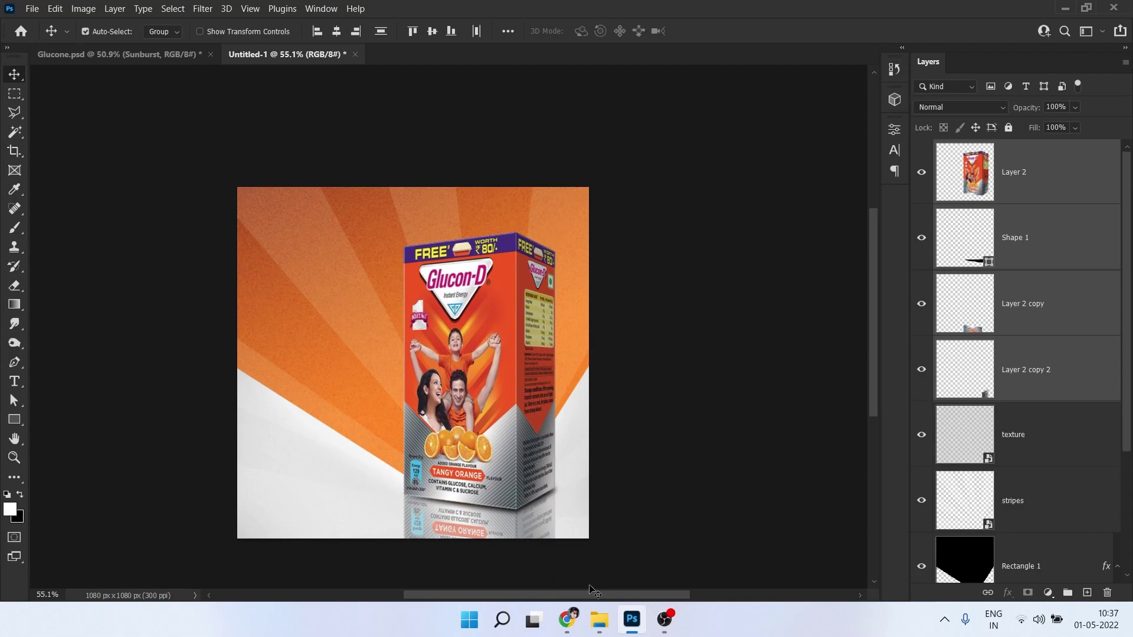
- Place the oranges image from the file folder into the ad as a new layer
mouse_move(599, 620)
left_click(551, 554)
left_click_drag(495, 166, 492, 410)
key("alt+Tab")
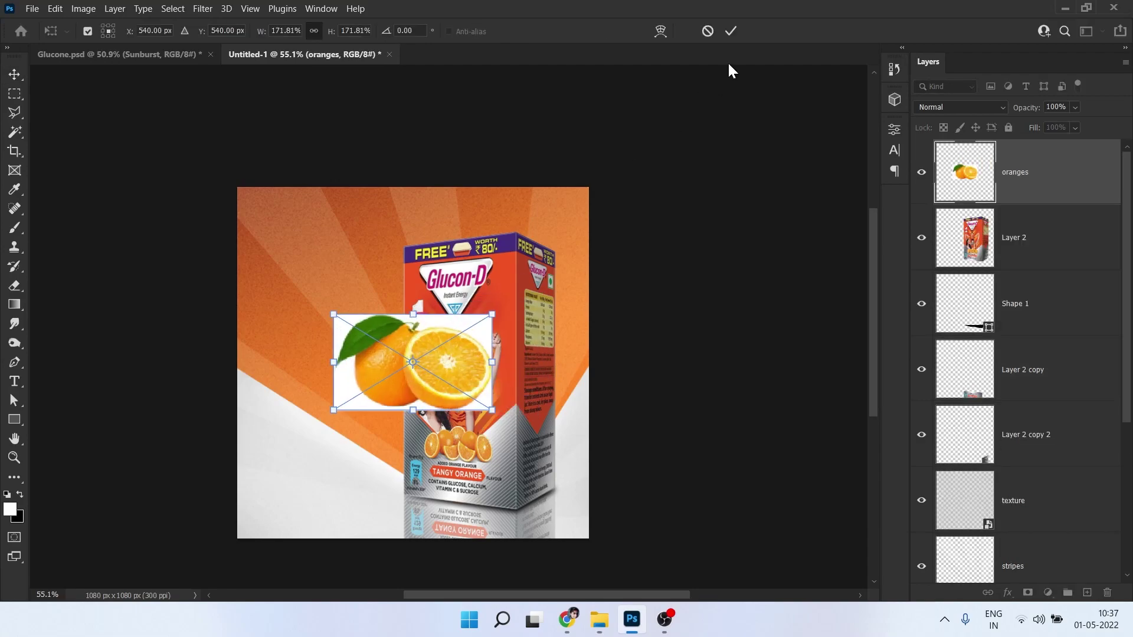
left_click(731, 31)
- Copy the oranges to their own layer using Select Subject and delete the white-background original
scroll(324, 384, "up", 5)
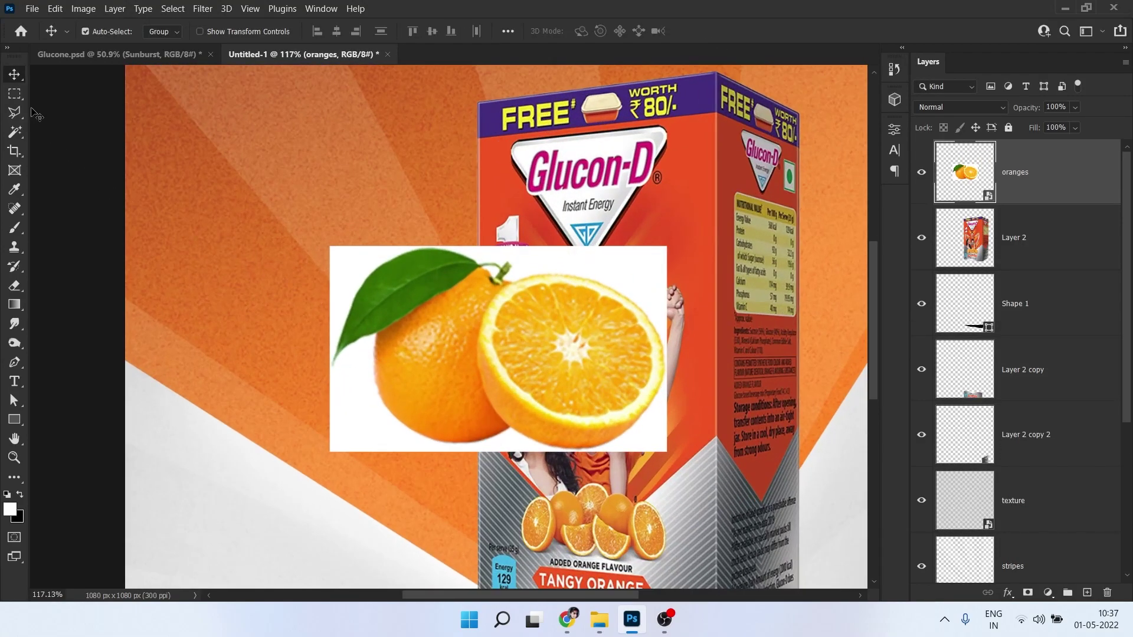
left_click(16, 132)
left_click(633, 33)
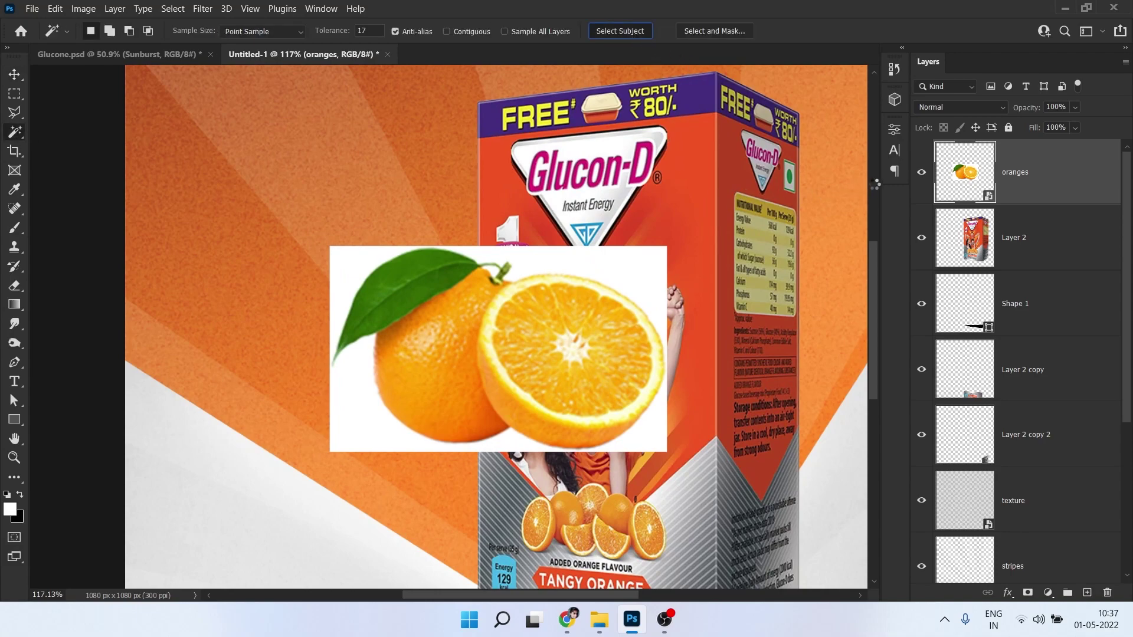
key("ctrl+j")
left_click(1033, 238)
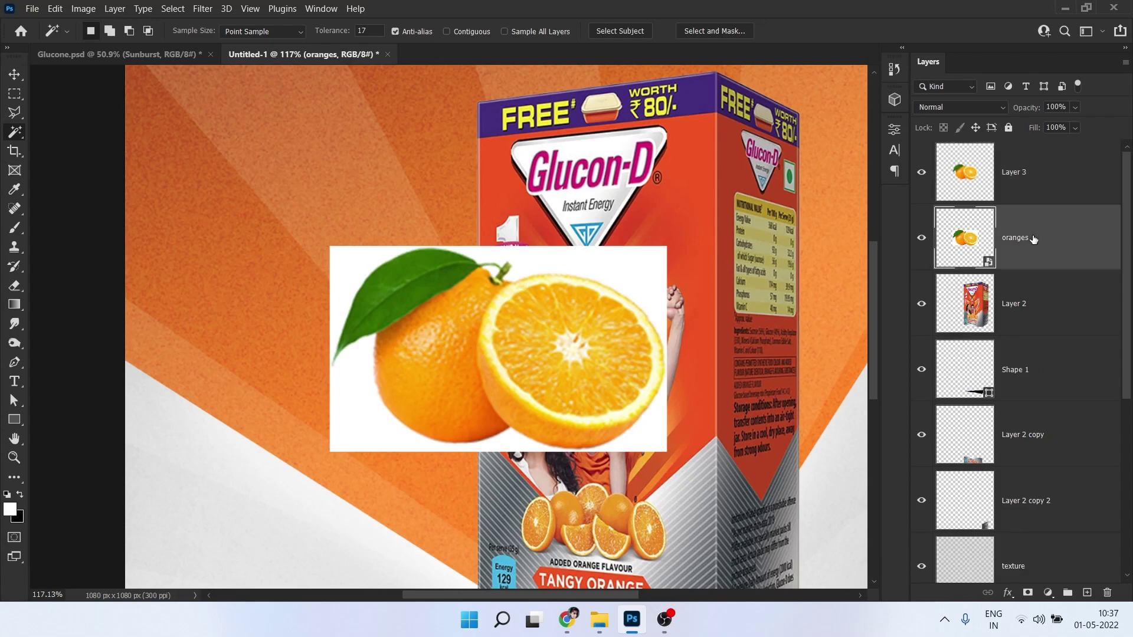
key("Delete")
- Scale down the Layer 3 oranges cutout and move it beside the box's lower side corner
left_click(1021, 177)
left_click_drag(544, 379, 394, 304)
key("ctrl+t")
left_click_drag(515, 177, 575, 365)
key("Return")
key("ctrl+0")
- Place the glass image, scale it down and position the juice glass just left of the box
key("alt+Tab")
left_click_drag(167, 145, 423, 460)
left_click_drag(562, 86, 423, 309)
key("Return")
scroll(418, 387, "up", 2)
left_click_drag(407, 386, 423, 384)
- Move the Layer 3 oranges so they overlap the box's front bottom corner
scroll(462, 358, "down", 1)
left_click(632, 454)
left_click_drag(637, 449, 593, 468)
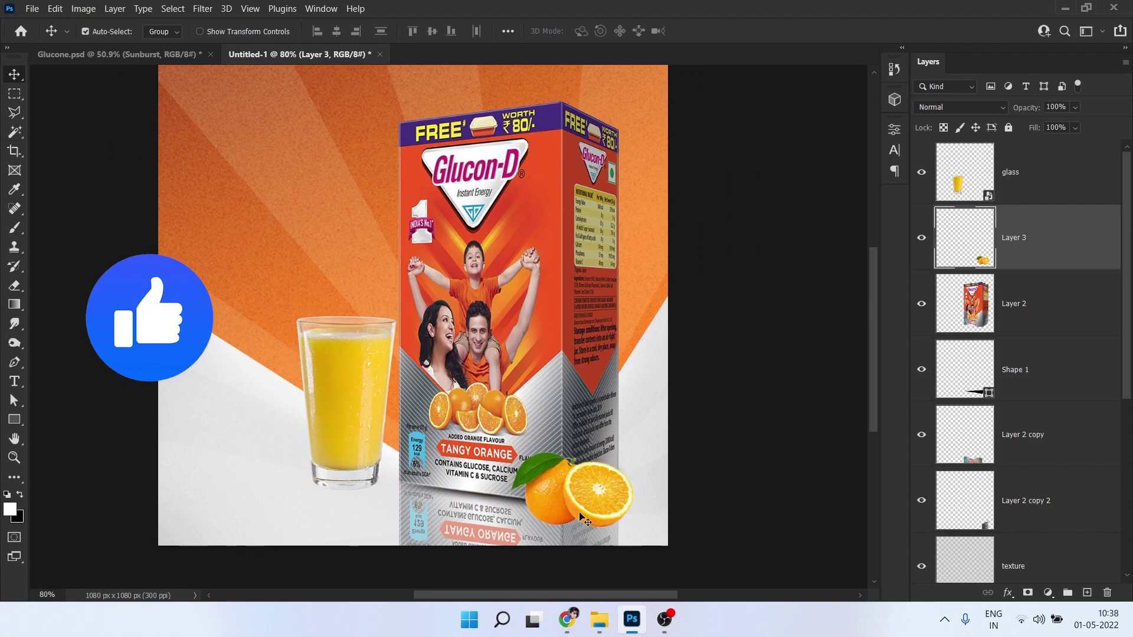
- Duplicate the Layer 3 oranges, flip the copy vertically and place it directly beneath the originals as a reflection
left_click(922, 237)
left_click(922, 238)
key("ctrl+j")
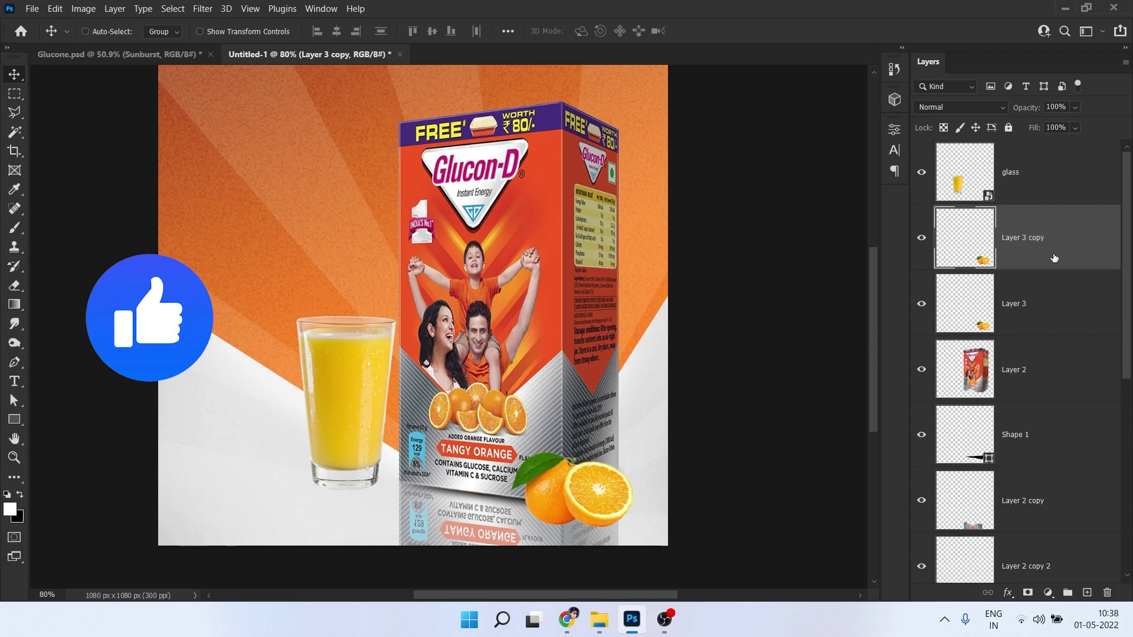
key("ctrl+t")
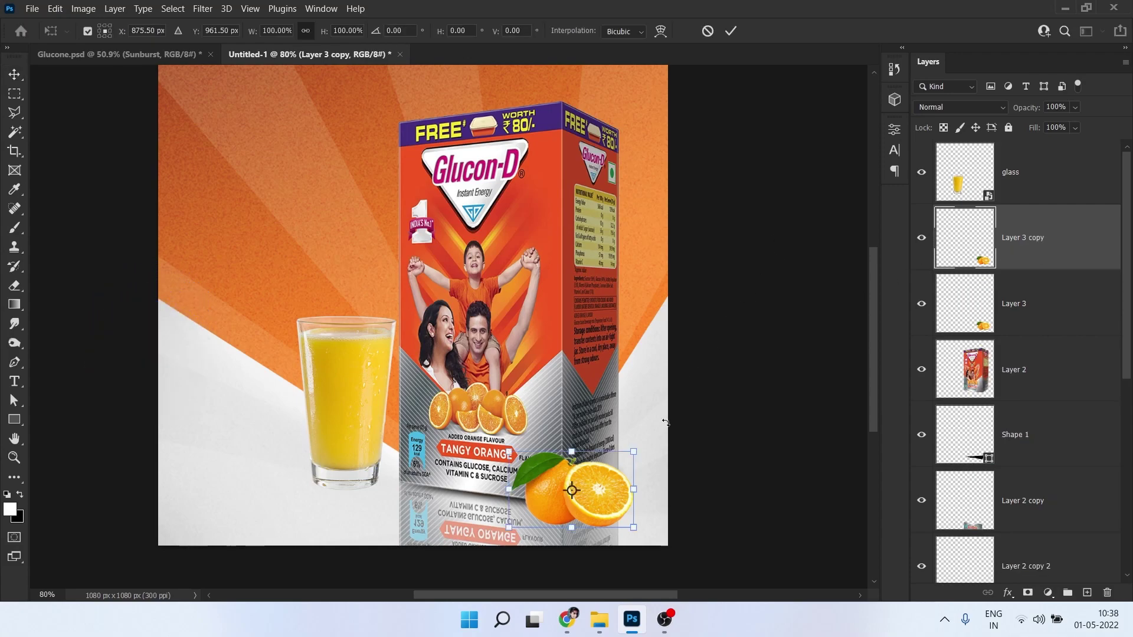
right_click(612, 487)
left_click(634, 476)
left_click_drag(612, 490, 616, 524)
scroll(608, 379, "up", 4)
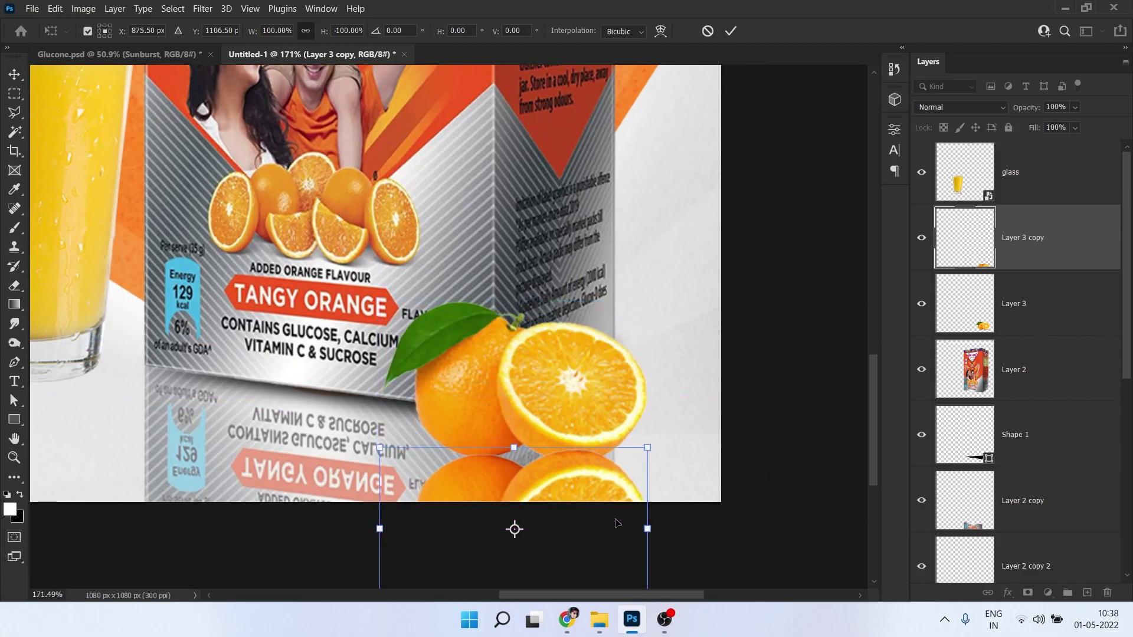
key("Return")
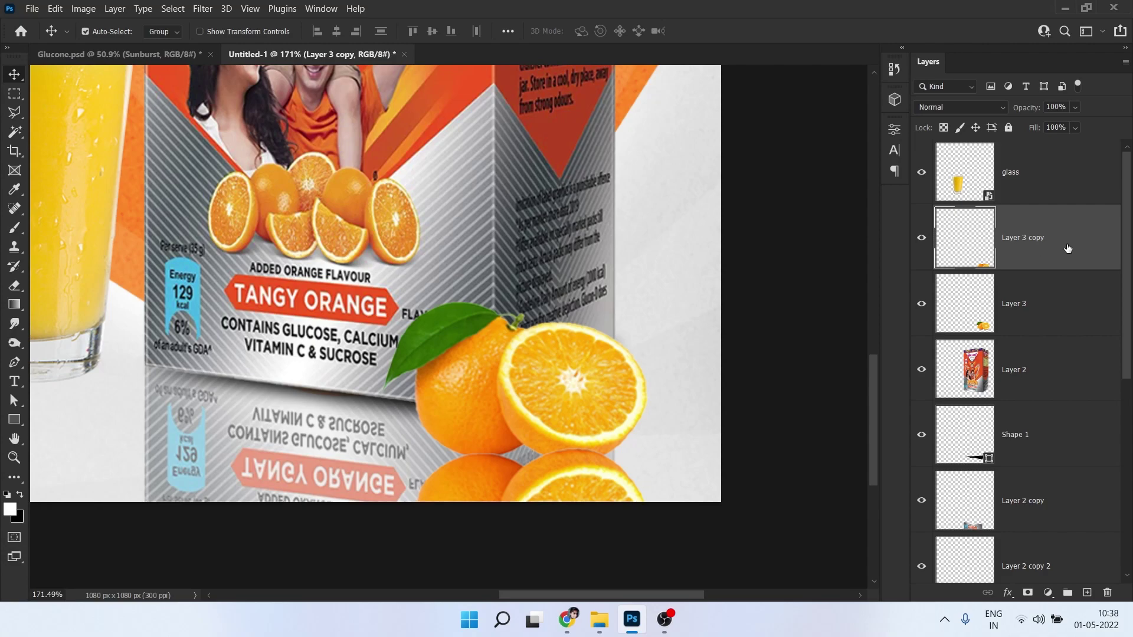
- Move the flipped oranges layer below Layer 3 and set its opacity to 50%
left_click_drag(1065, 253, 1059, 337)
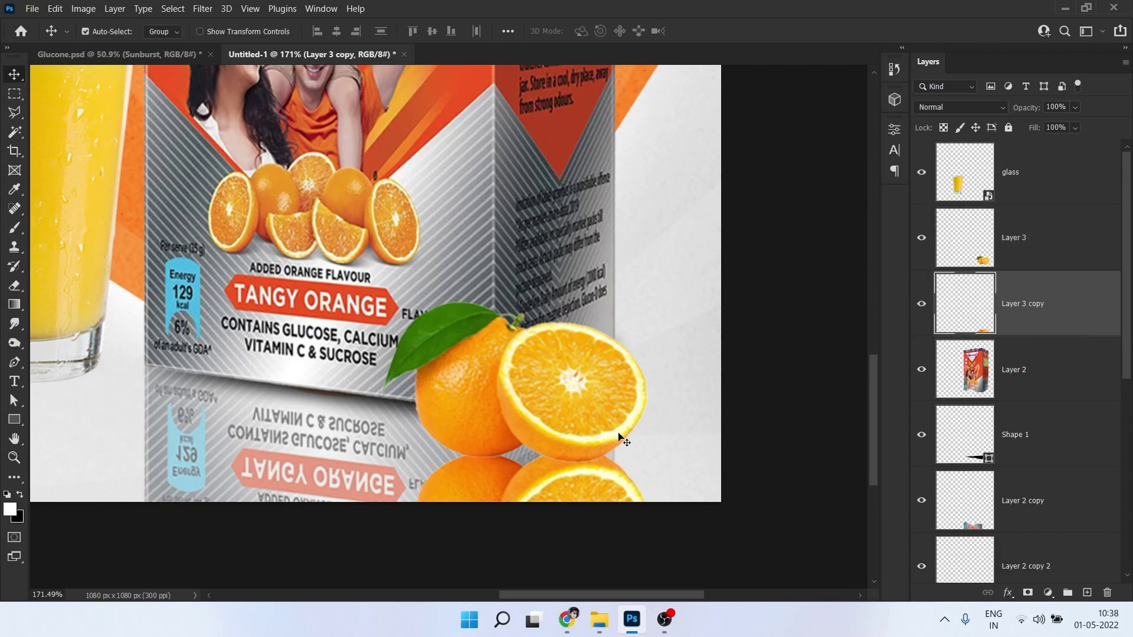
left_click(1058, 108)
type("50")
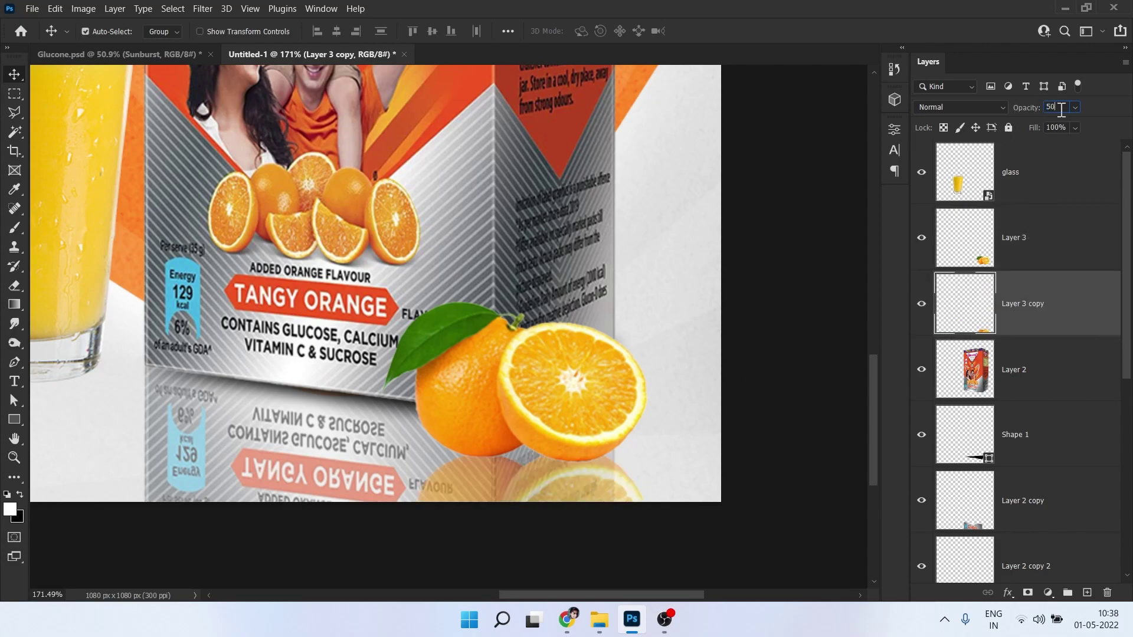
key("Return")
- Fade the lower part of the oranges' reflection with a soft 225 px Eraser
left_click_drag(452, 403, 527, 339)
key("e")
left_click_drag(653, 413, 775, 428, "alt")
right_click(694, 306)
left_click_drag(788, 373, 712, 374)
key("Return")
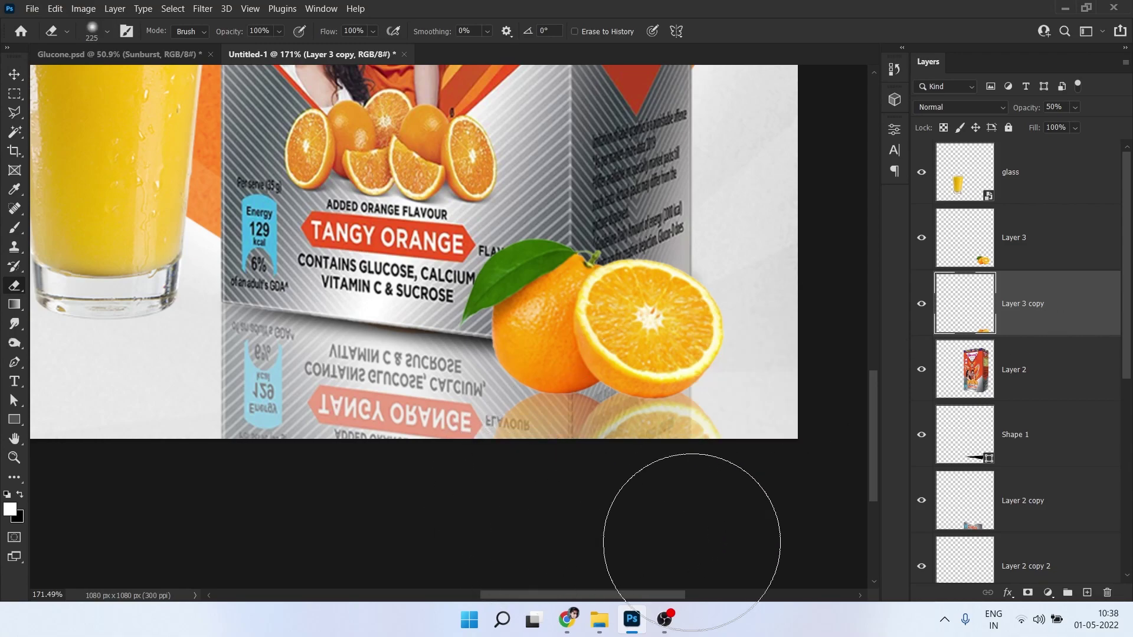
scroll(560, 472, "up", 2)
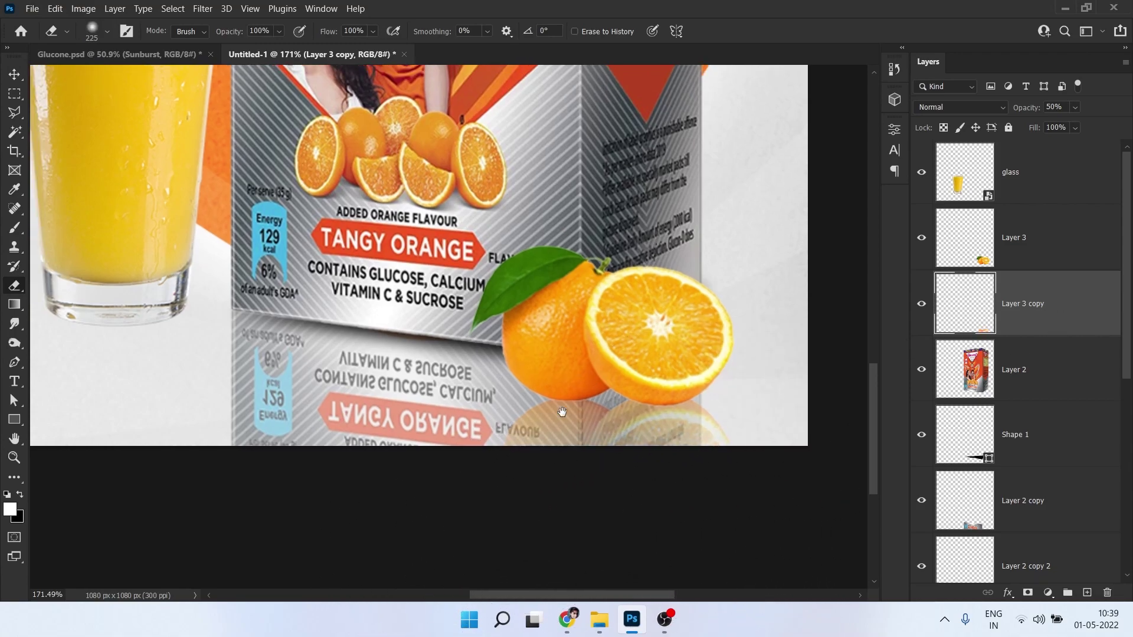
scroll(589, 423, "left", 3)
scroll(589, 422, "down", 6)
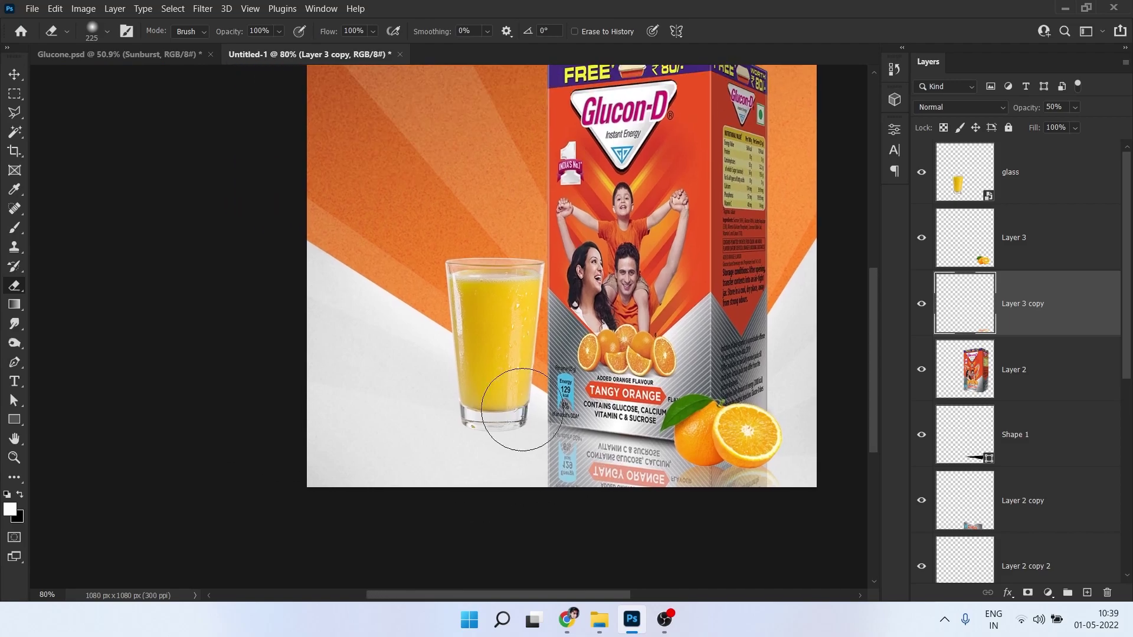
- Duplicate the glass layer, flip the copy vertically and place it directly under the juice glass as a reflection
key("v")
left_click(506, 344)
left_click(921, 173)
left_click(922, 172)
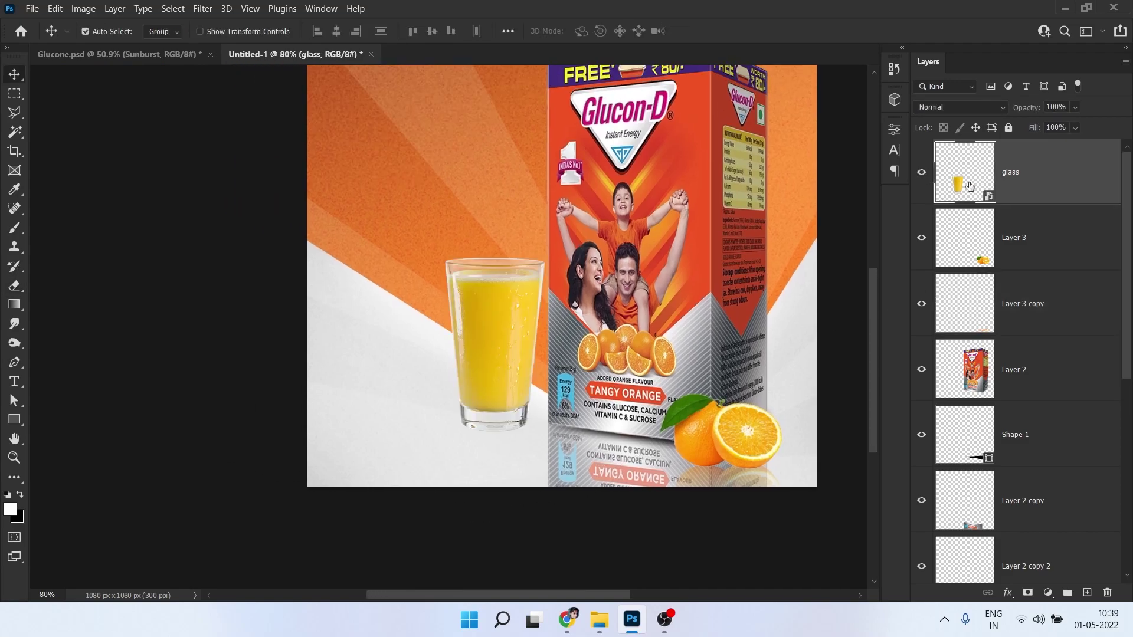
key("ctrl+j")
key("ctrl+t")
right_click(506, 328)
left_click(566, 317)
left_click_drag(518, 316, 514, 471)
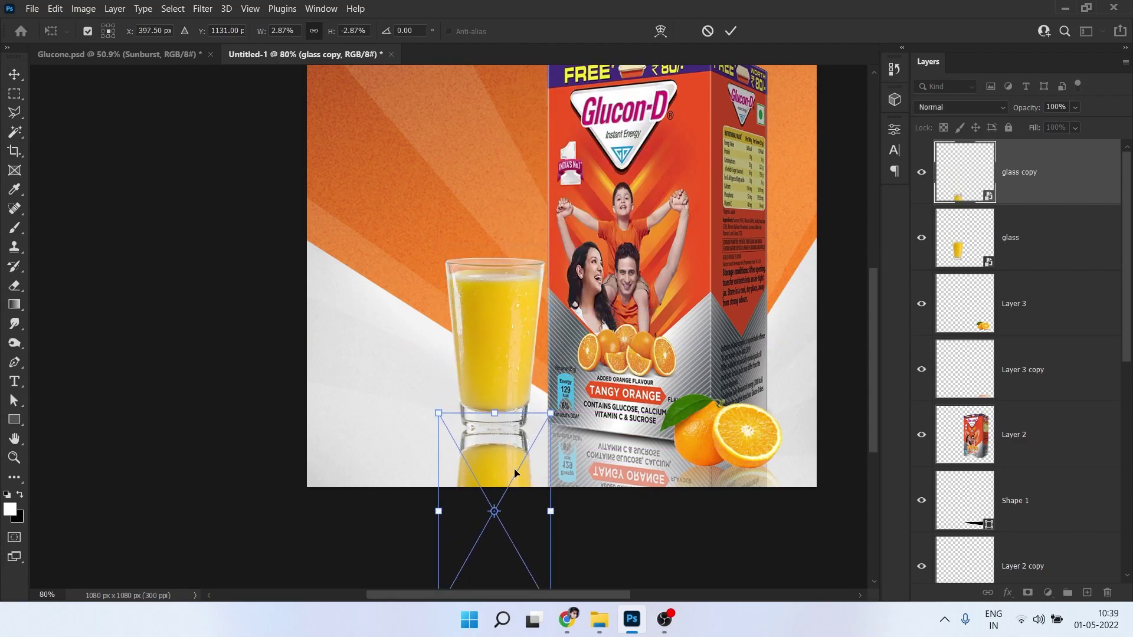
key("Return")
- Set the glass copy layer's opacity to 50% and rasterize it
type("50")
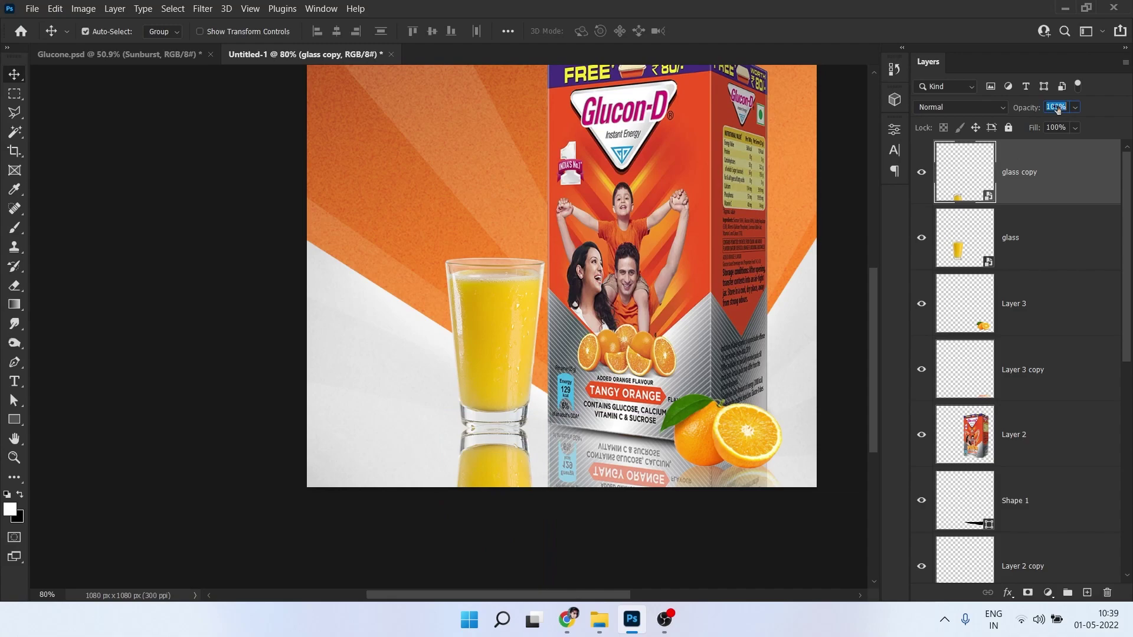
key("Return")
right_click(1034, 173)
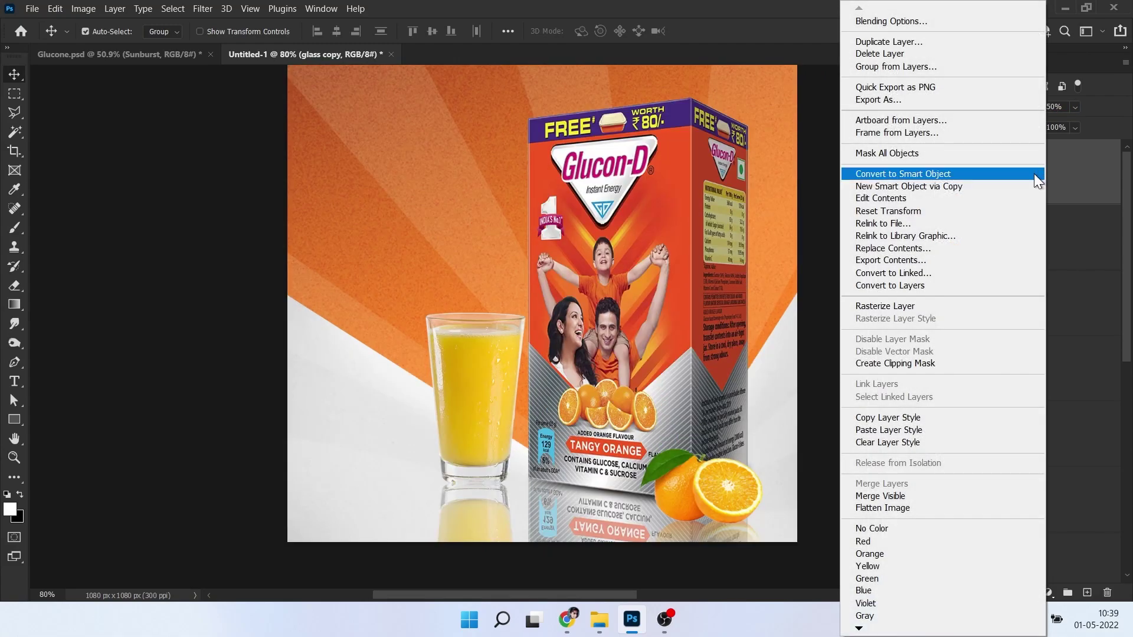
left_click(904, 306)
- Fade the lower part of the glass reflection with a soft 349 px Eraser
key("e")
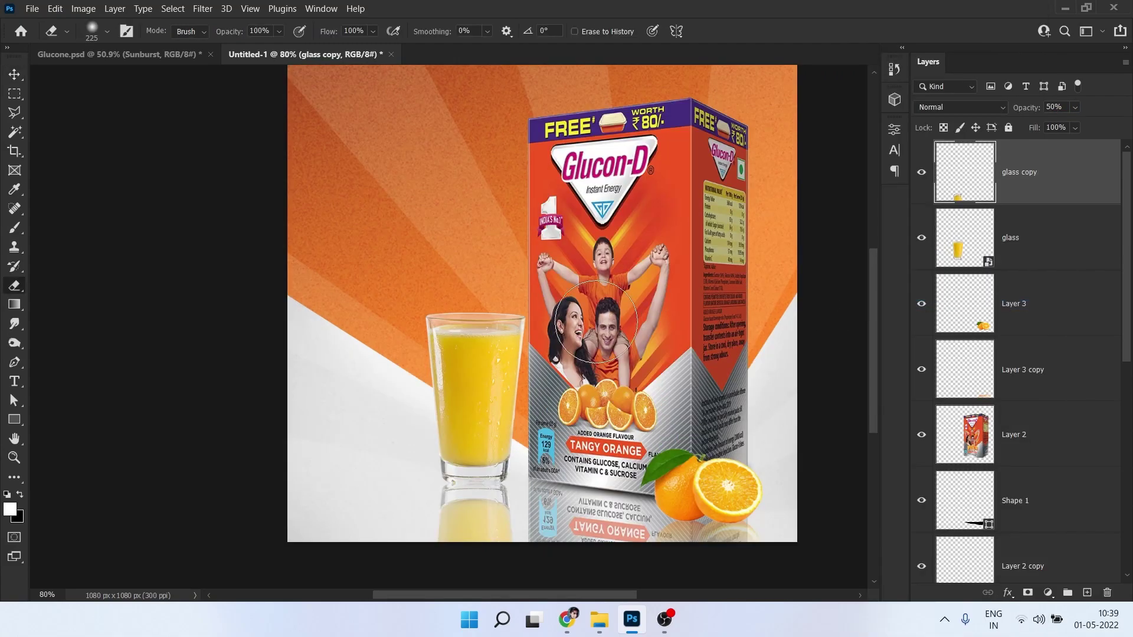
left_click_drag(516, 465, 518, 425)
left_click_drag(494, 509, 283, 513)
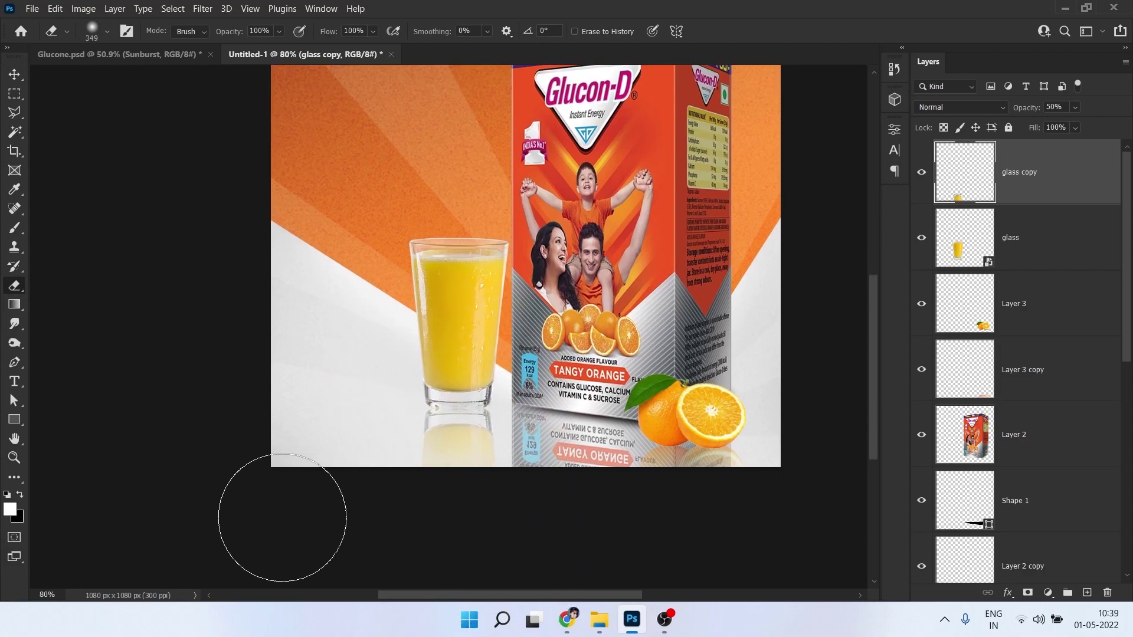
left_click_drag(593, 349, 591, 429)
scroll(494, 472, "up", 3)
key("v")
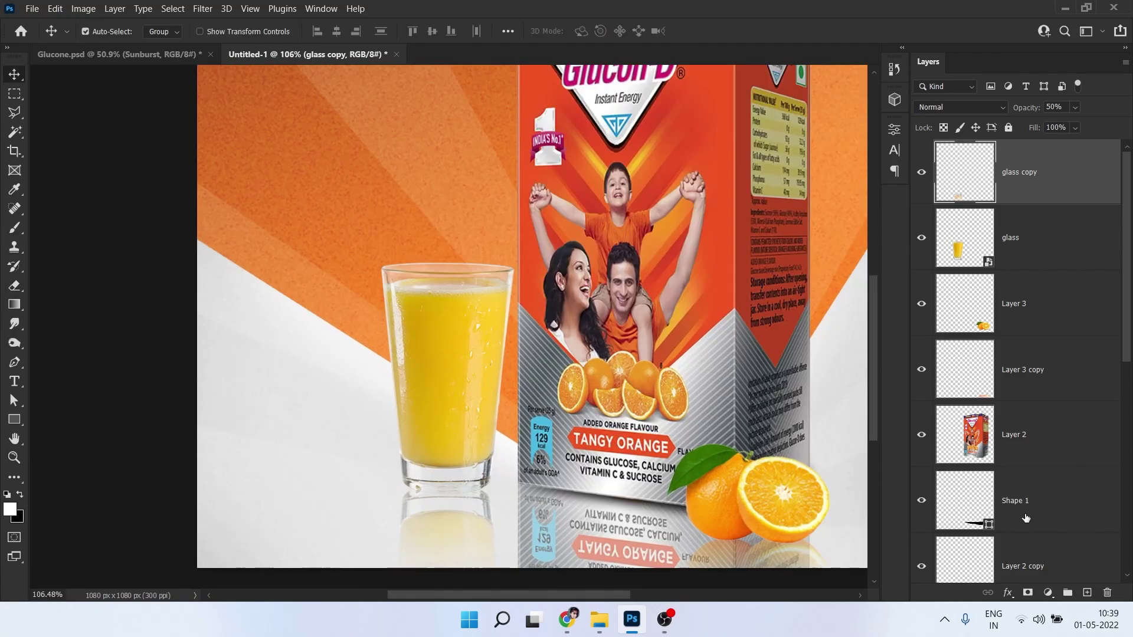
- Add a new layer and paint one soft black 84 px brush dab on the white area beside the glass
left_click(1084, 592)
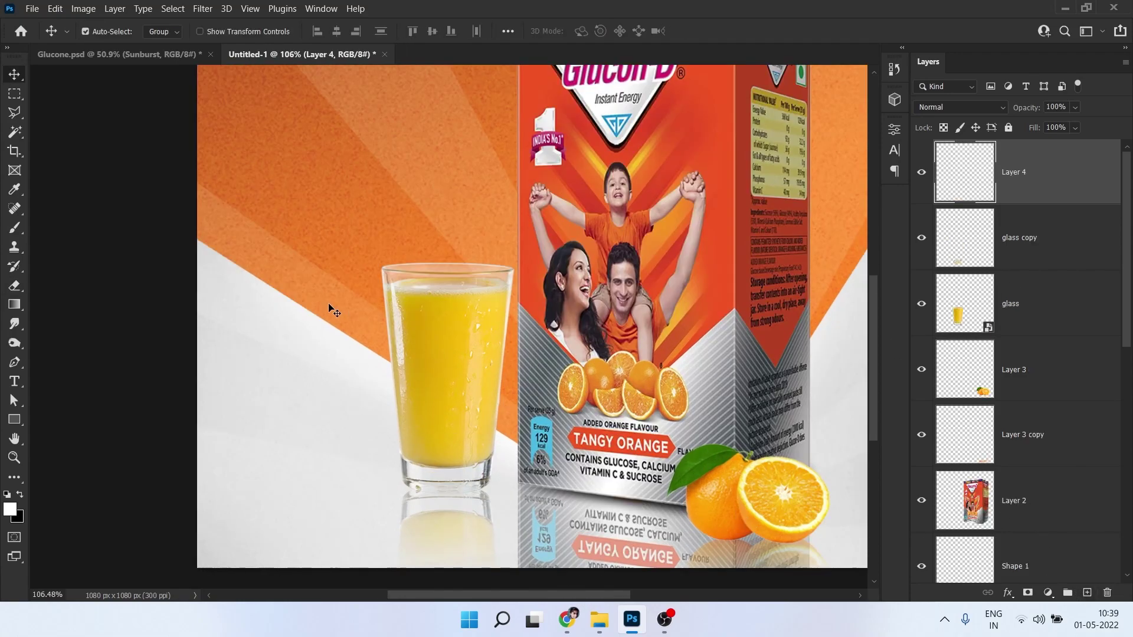
key("b")
left_click(20, 495)
left_click_drag(405, 311, 340, 311)
left_click_drag(288, 34, 331, 34)
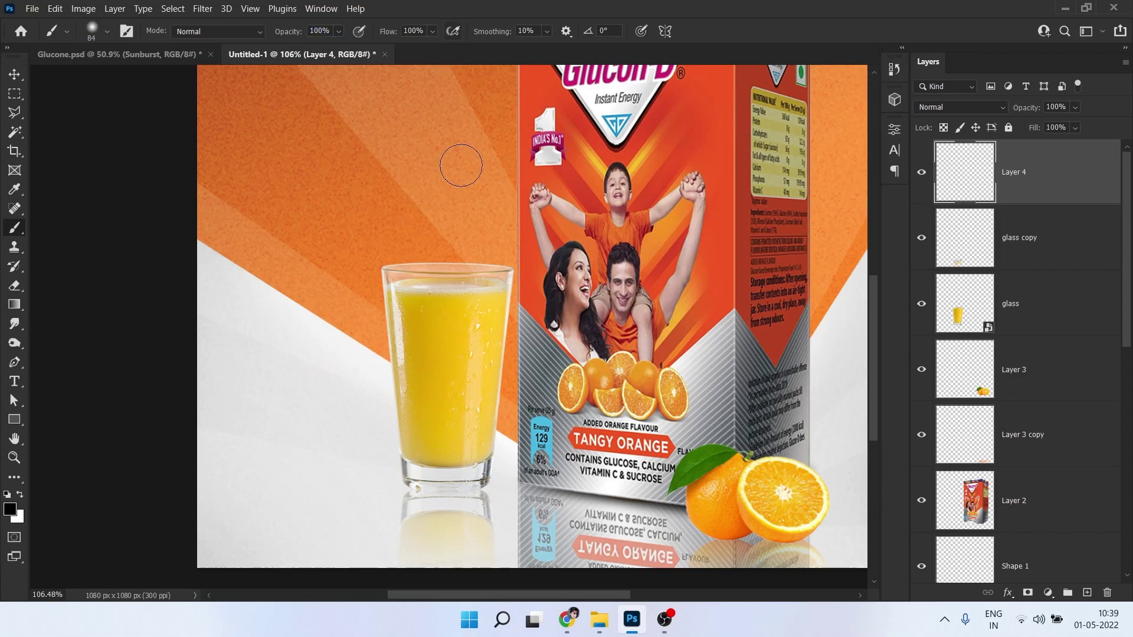
left_click(334, 419)
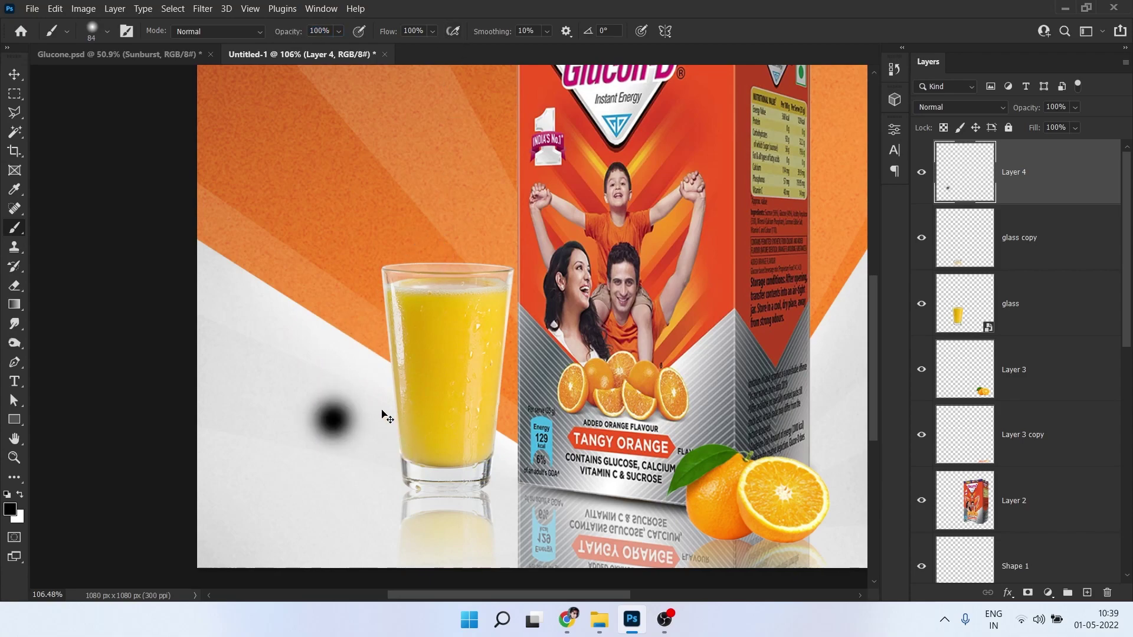
- Transform the black dab into a wide, flat shadow at about 504.58% width and 21.97% height under the glass base
key("ctrl+t")
left_click_drag(373, 419, 707, 420)
left_click_drag(500, 379, 500, 443)
left_click_drag(702, 452, 663, 492)
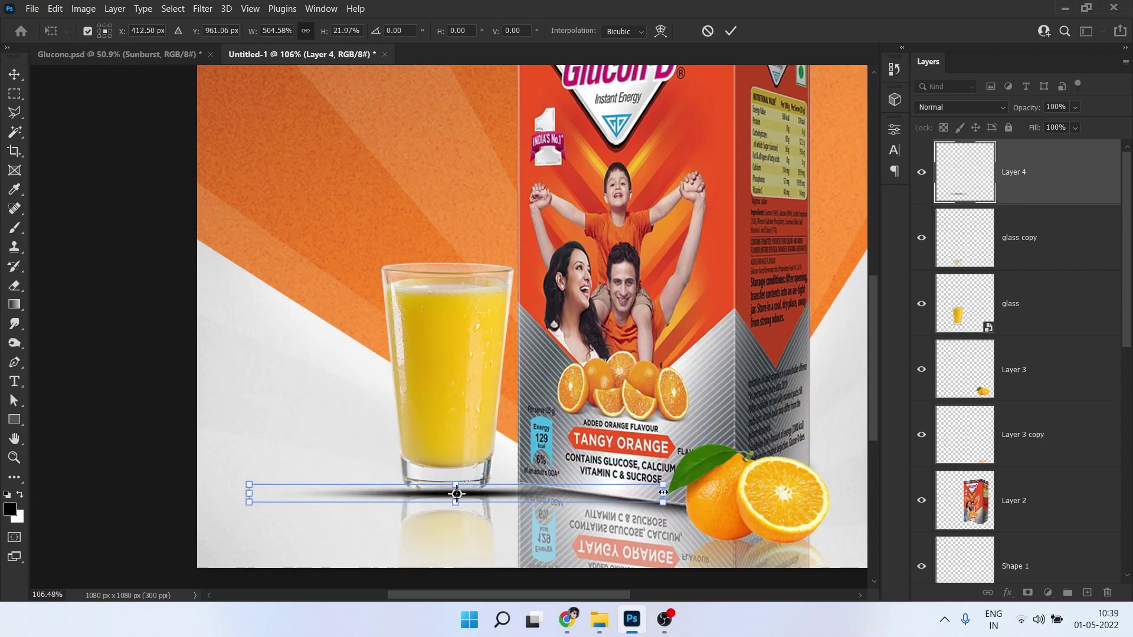
scroll(463, 472, "up", 5)
key("Return")
- Reorder the layers so the Layer 4 shadow sits directly below glass and the glass copy reflection sits beneath the shadow
left_click_drag(1044, 195, 1056, 338)
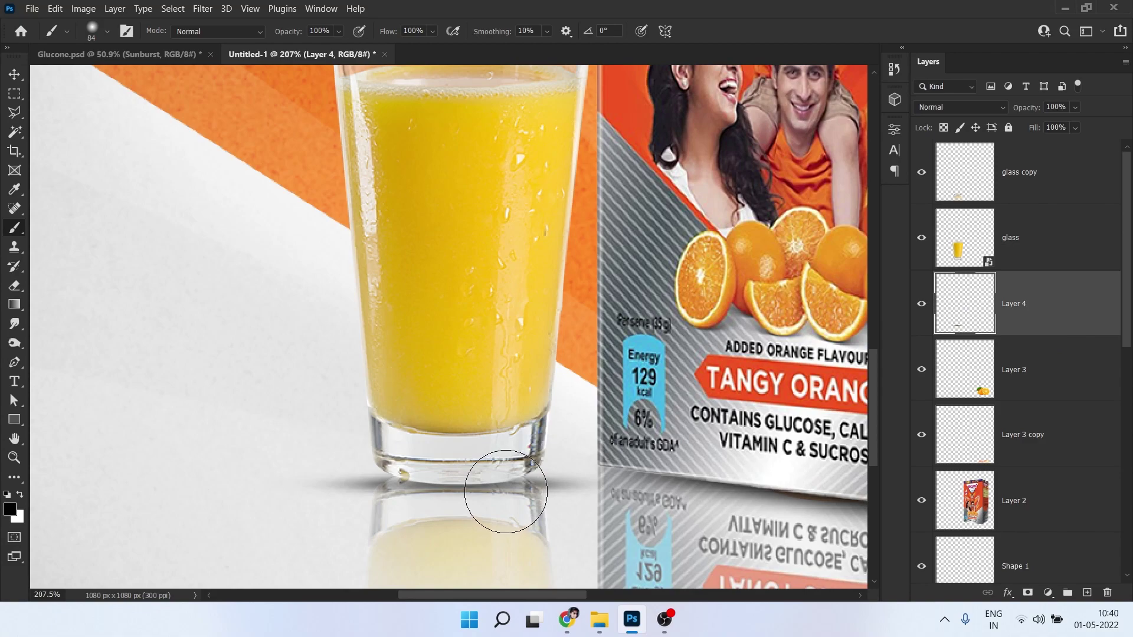
key("v")
left_click(1042, 255)
left_click(1040, 318)
left_click_drag(1008, 190, 1045, 318)
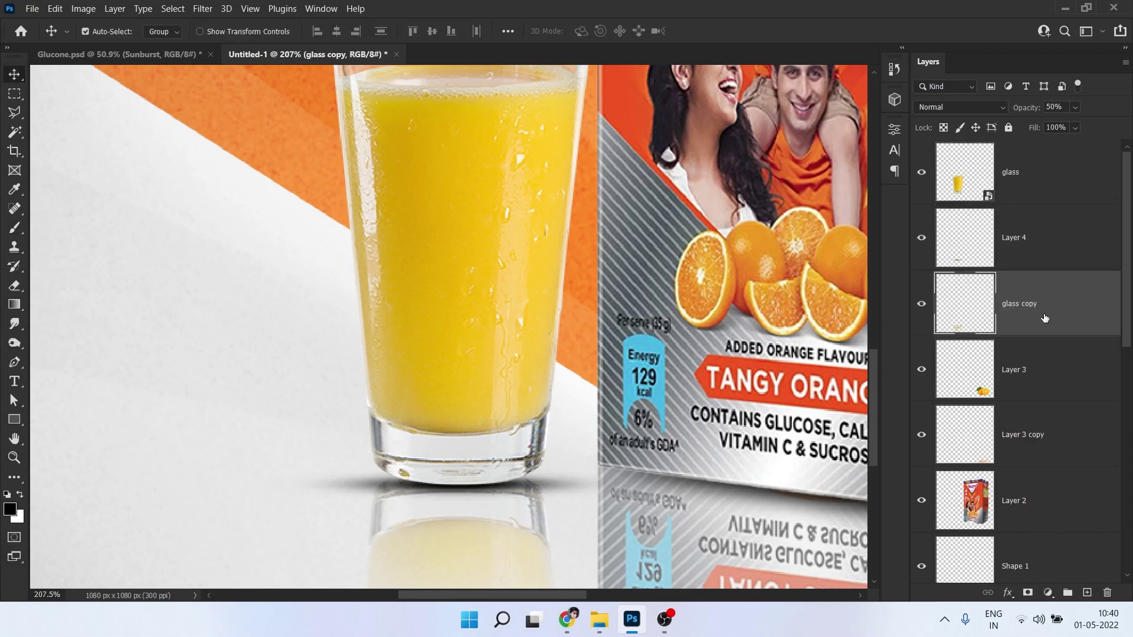
left_click(1017, 187)
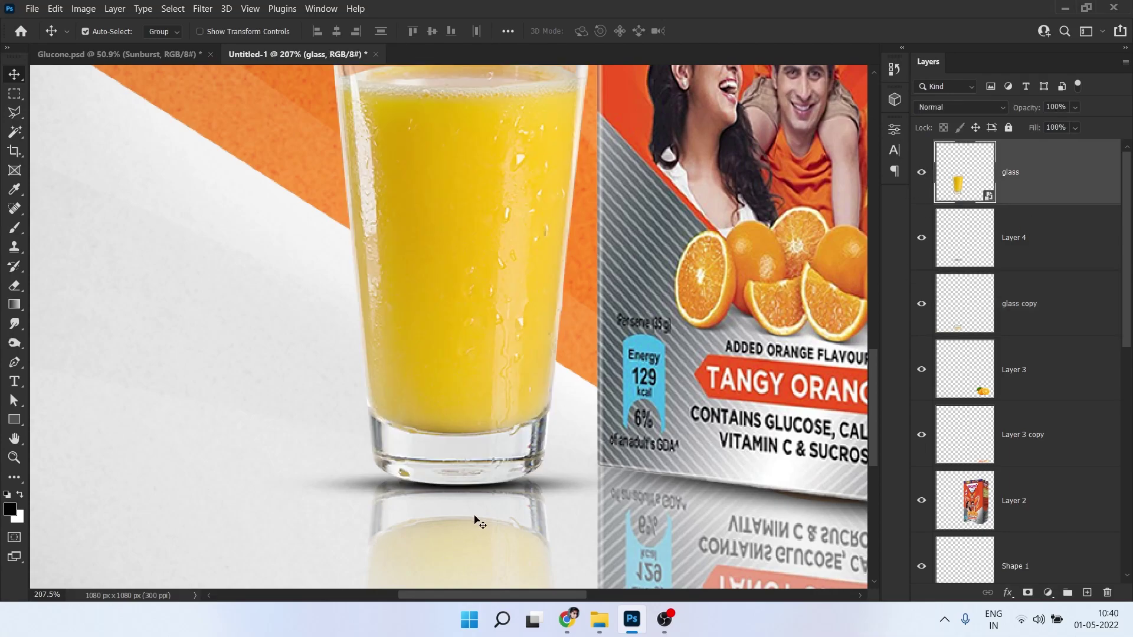
- Shift the Layer 4 shadow slightly upward so it meets the base of the juice glass
scroll(475, 513, "down", 3)
scroll(485, 335, "down", 5)
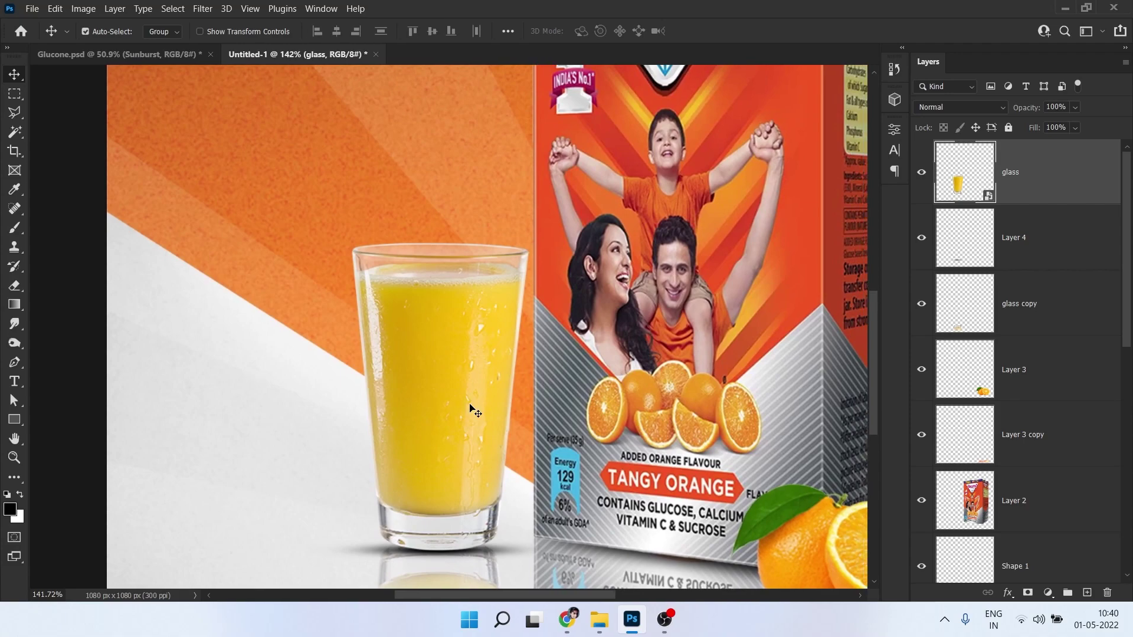
left_click_drag(502, 406, 454, 418)
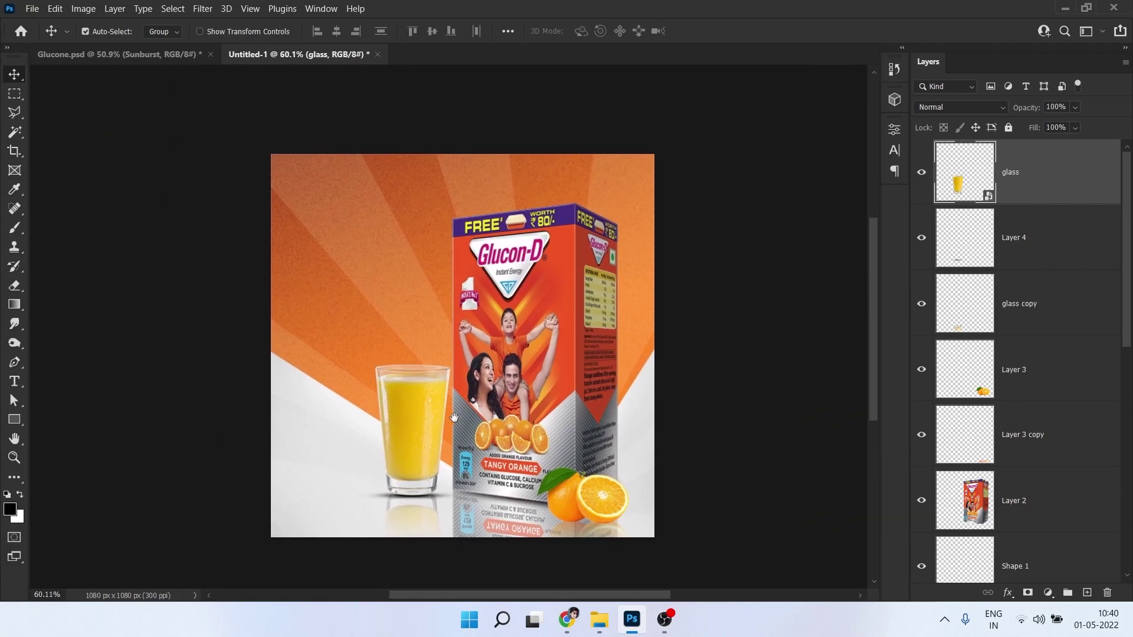
scroll(449, 512, "up", 6)
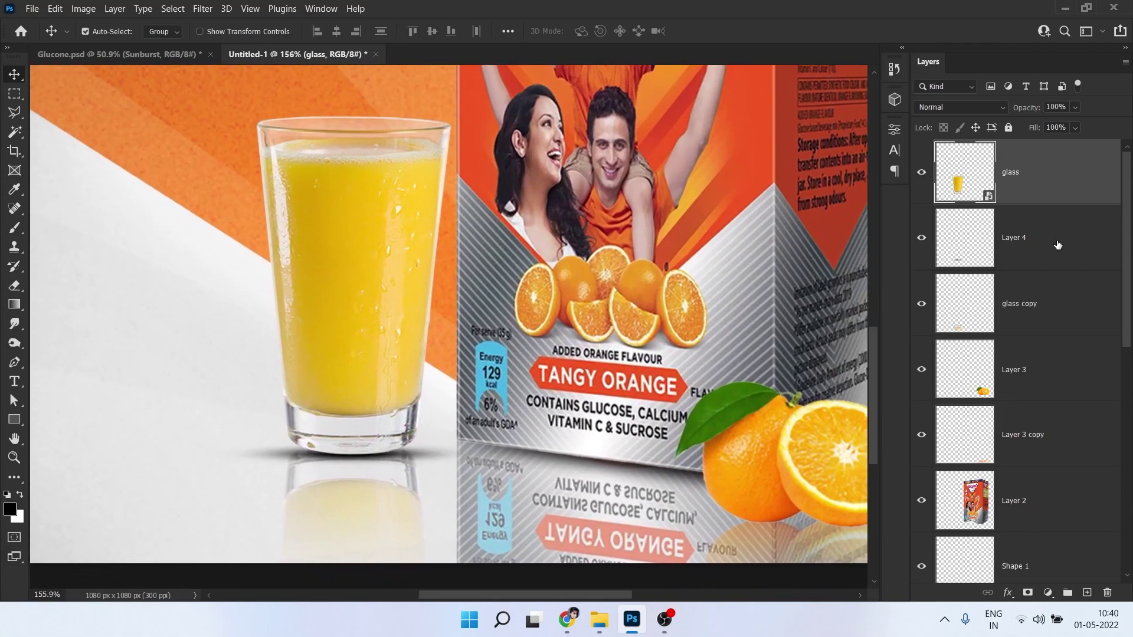
left_click(1058, 245)
left_click_drag(412, 458, 415, 452)
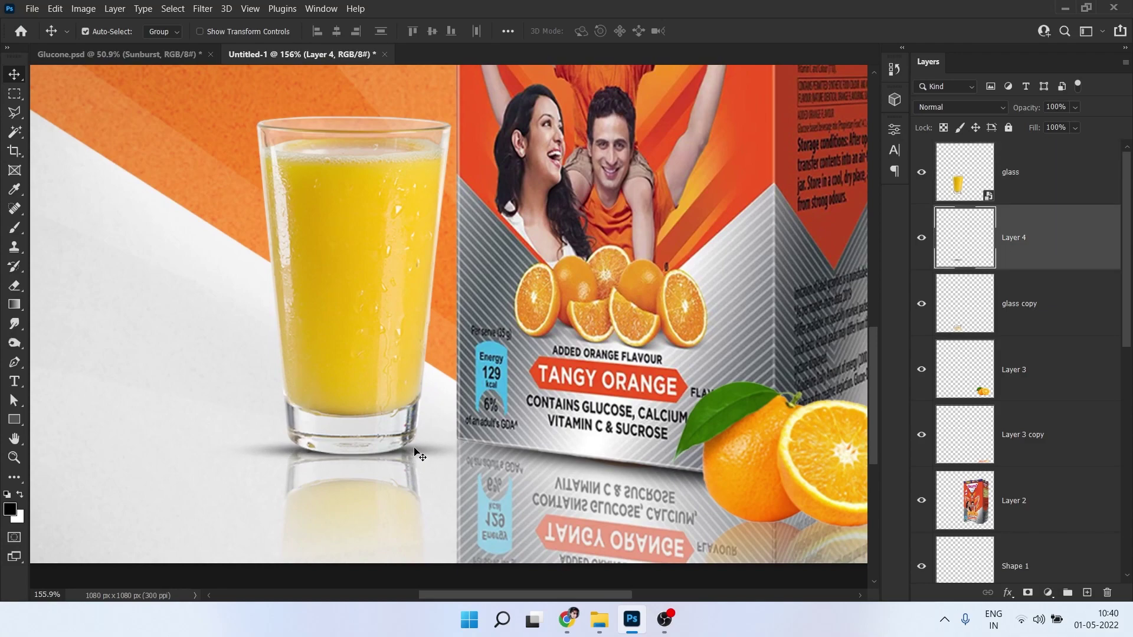
scroll(419, 403, "down", 5)
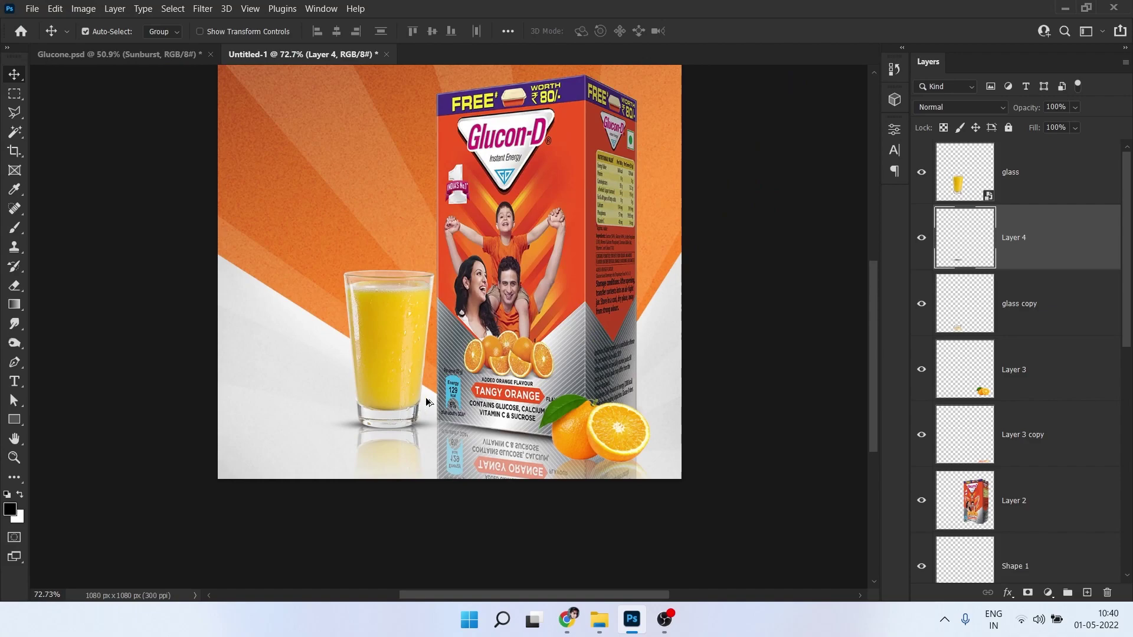
- Duplicate the glass shadow under the oranges and move the copy directly below Layer 3 in the layer stack
left_click_drag(535, 315, 472, 347)
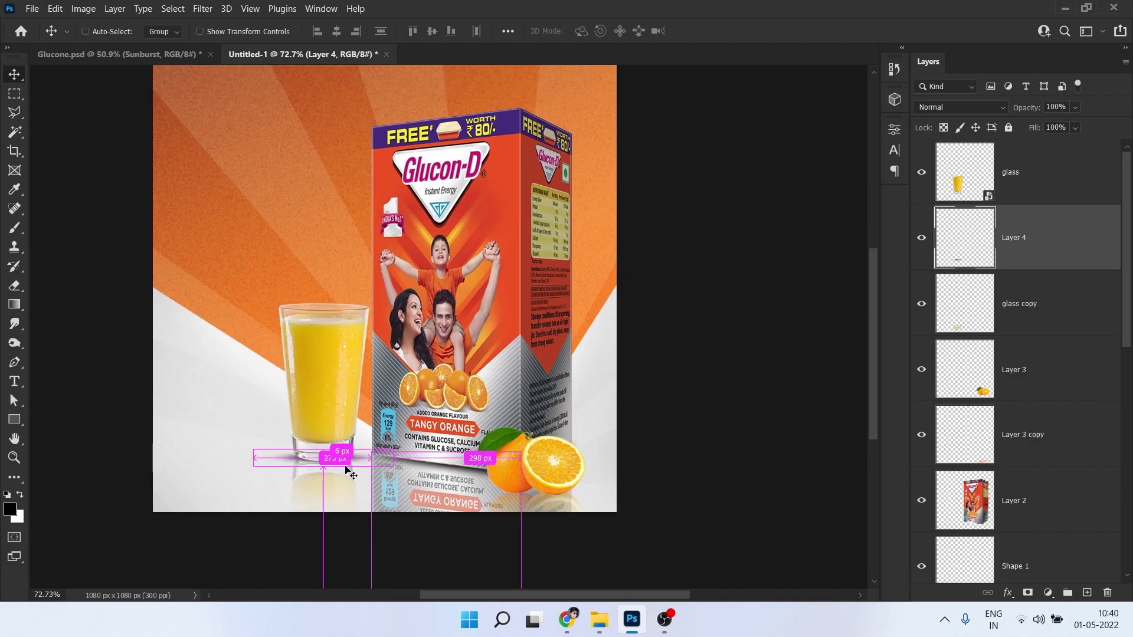
left_click_drag(335, 481, 563, 497)
left_click_drag(1034, 248, 1050, 458)
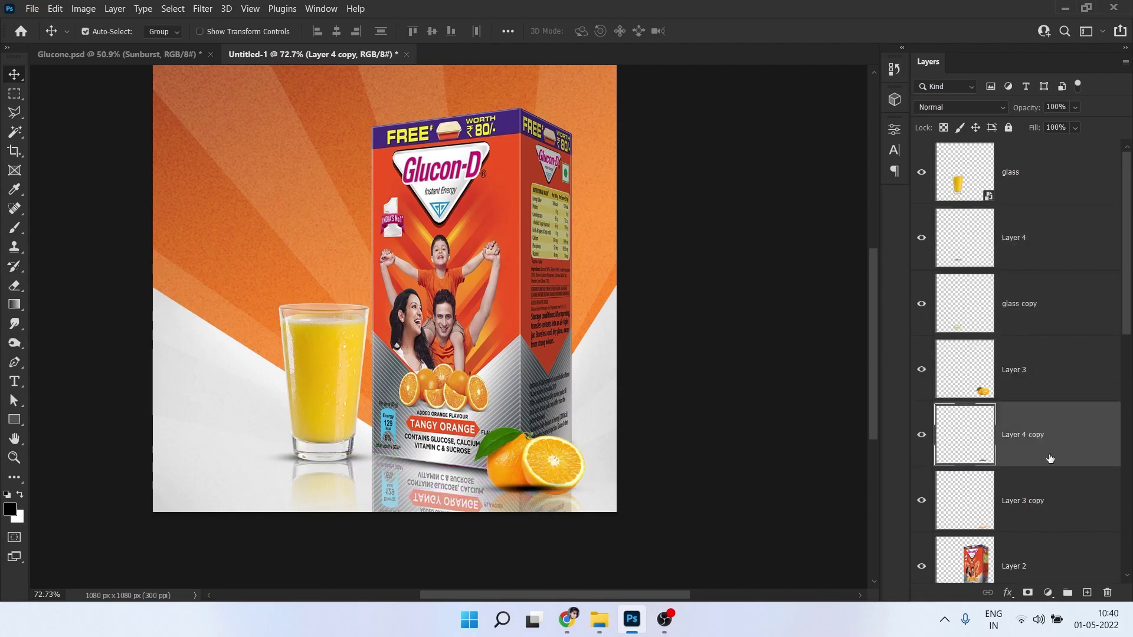
- Duplicate the oranges' shadow again and position the second copy under the cut orange half
scroll(618, 539, "up", 8)
left_click_drag(618, 540, 750, 531)
scroll(713, 500, "down", 3)
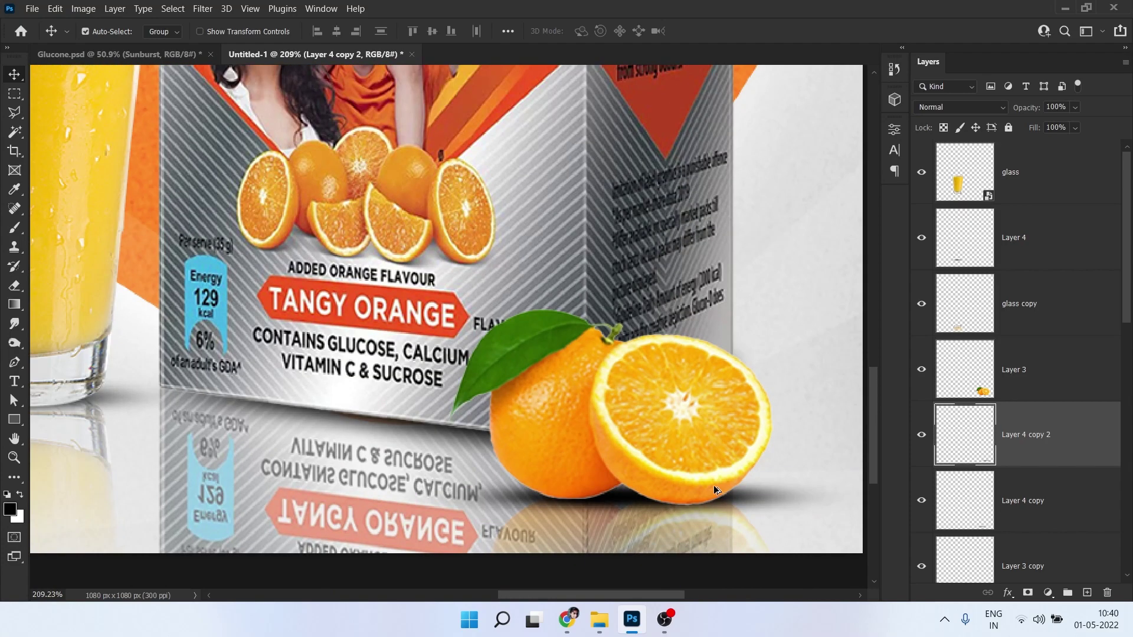
- Select both shadow copies under the oranges and set their opacity to 70%
left_click(1034, 501, "shift")
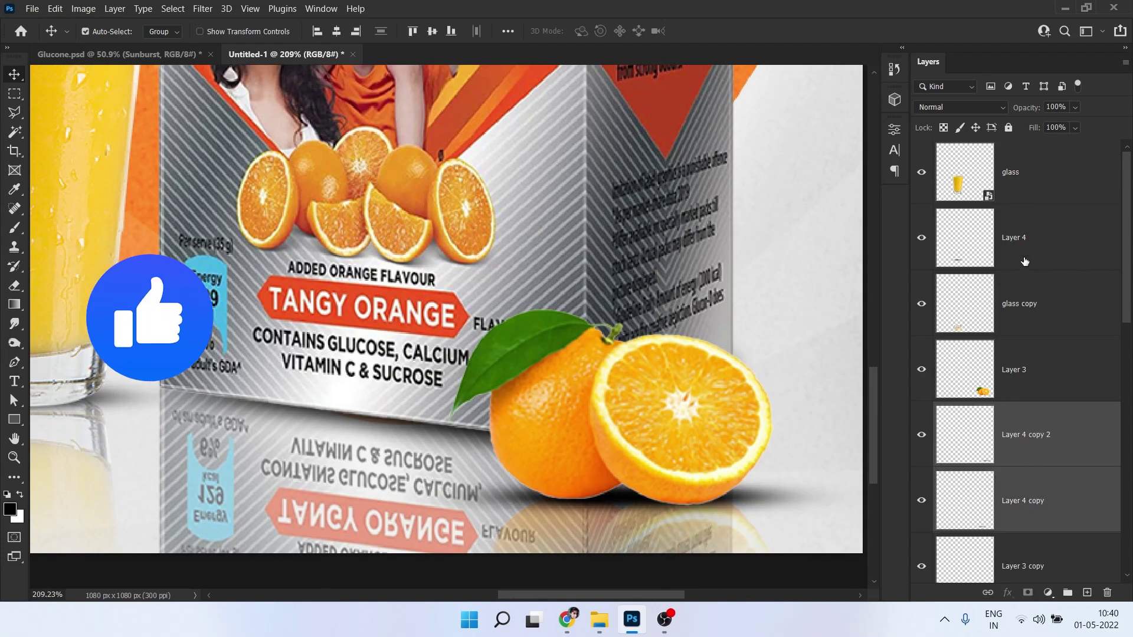
key("ctrl+a")
type("70")
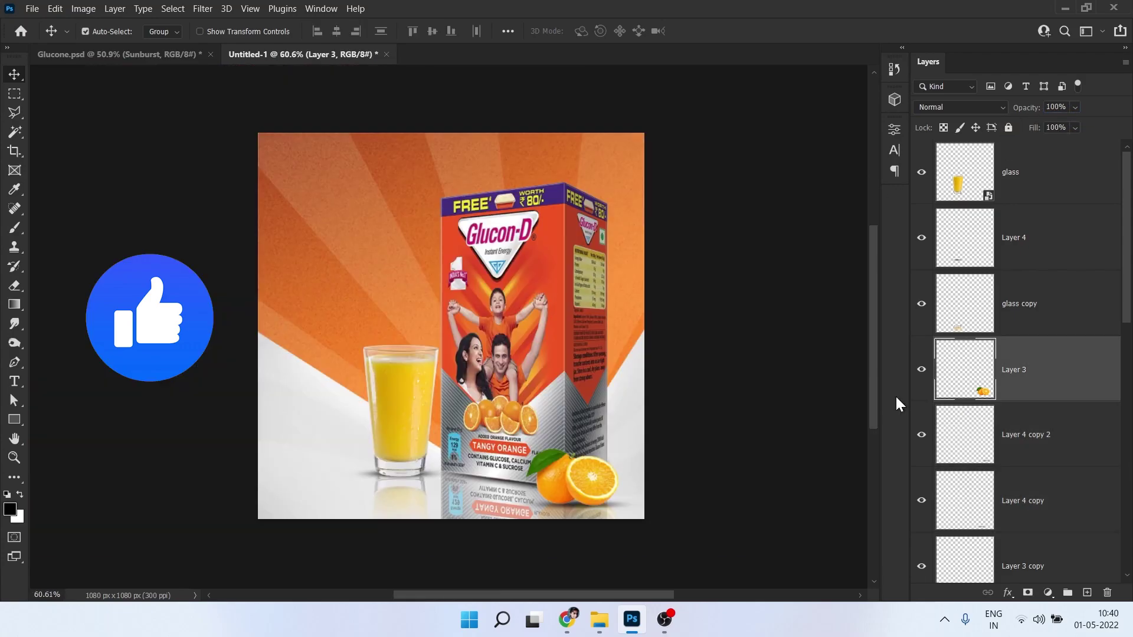
- Add a Brightness/Contrast adjustment layer directly above the Layer 3 oranges
left_click(924, 377)
left_click(925, 377)
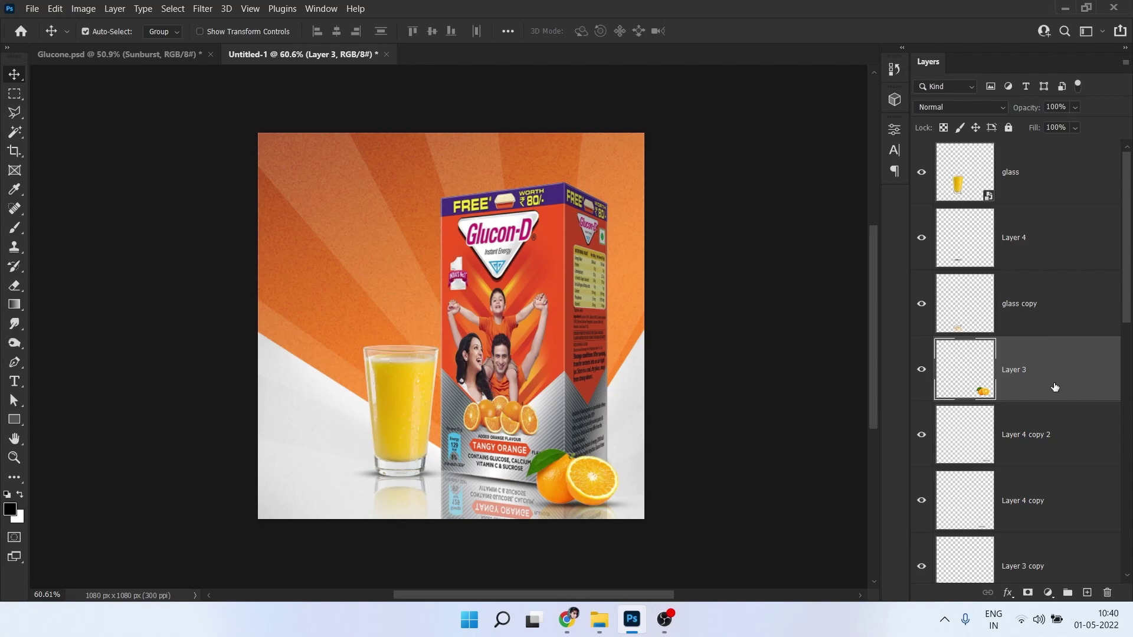
left_click(921, 372)
left_click(920, 372)
left_click(1043, 596)
left_click(1064, 378)
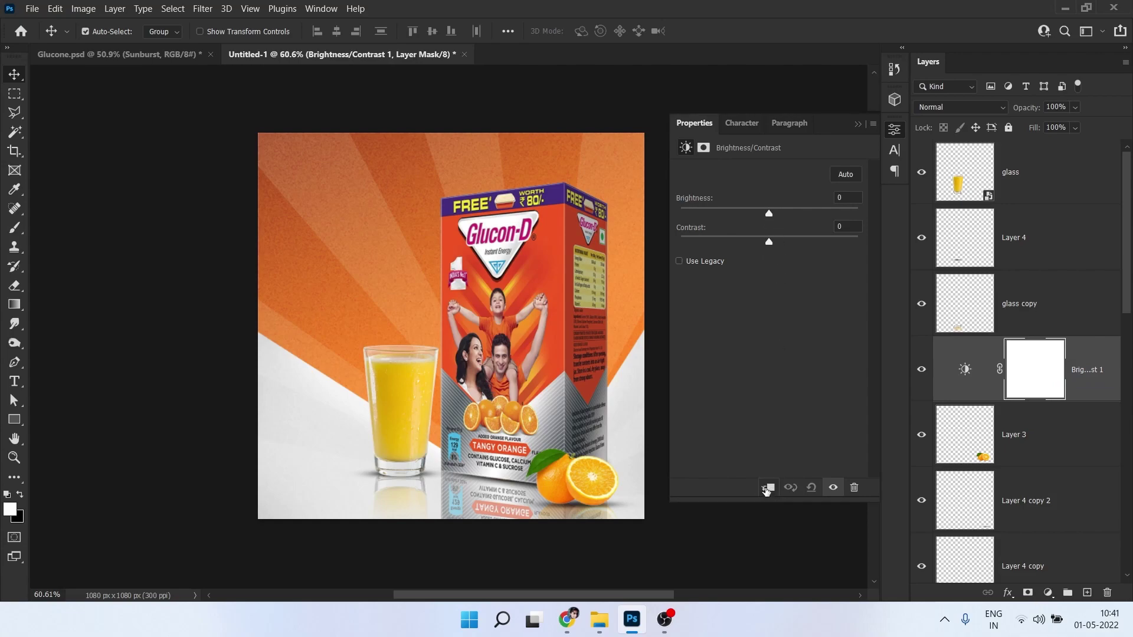
- Clip the Brightness/Contrast adjustment to the Layer 3 oranges and lower its brightness to about -20
left_click(766, 489)
left_click_drag(769, 214, 756, 217)
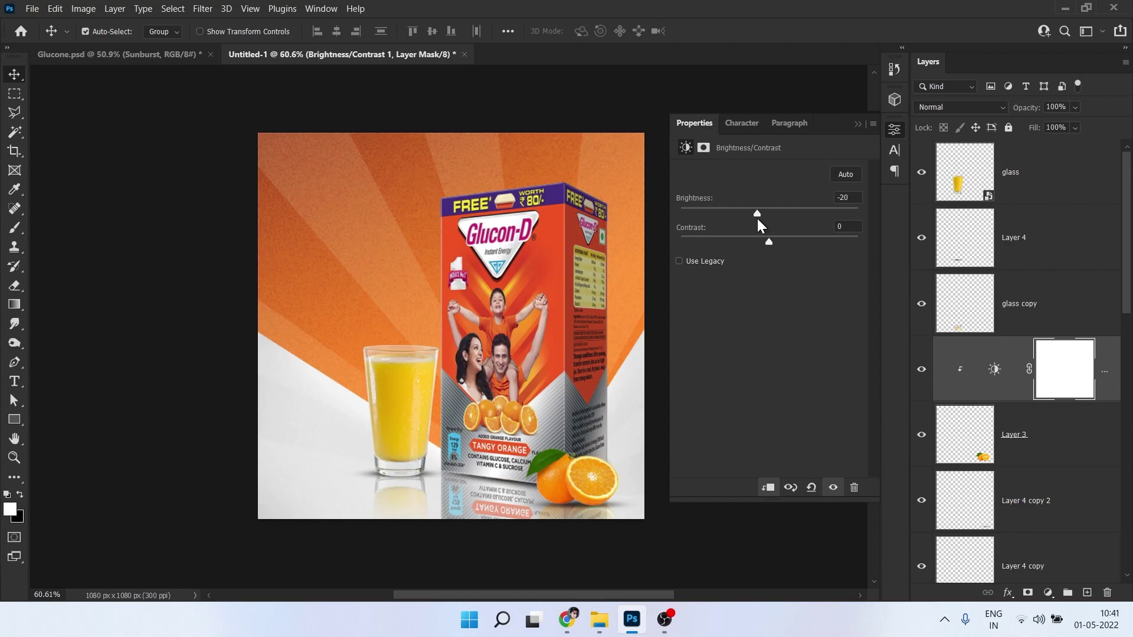
left_click_drag(515, 406, 502, 446)
- Add a Brightness/Contrast adjustment clipped to the glass layer, with brightness -32 and contrast 5
left_click(403, 422)
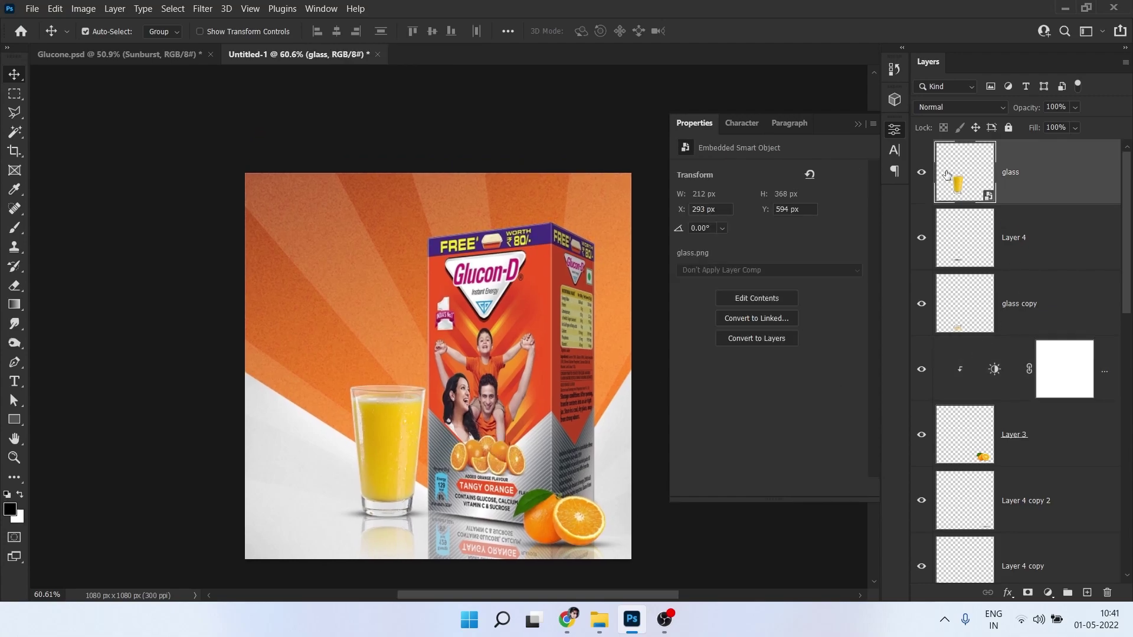
left_click(922, 172)
left_click(1048, 595)
left_click(1038, 374)
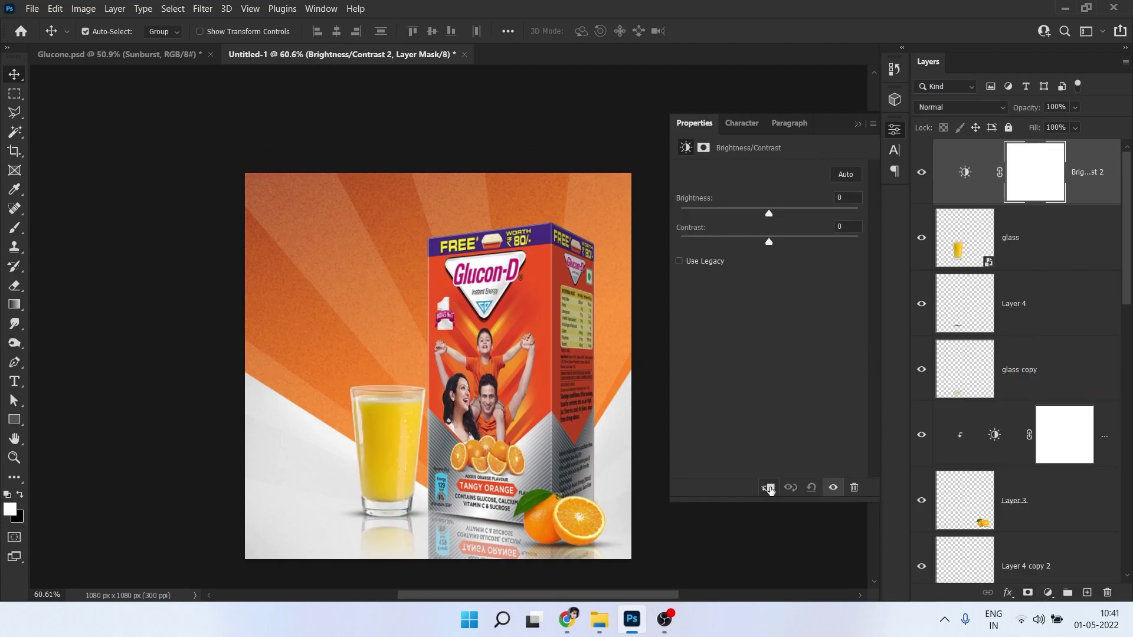
left_click(769, 489)
left_click_drag(768, 211, 773, 259)
mouse_move(741, 214)
left_mouse_down()
mouse_move(728, 221)
mouse_move(745, 228)
left_mouse_up()
left_click_drag(635, 246, 615, 260)
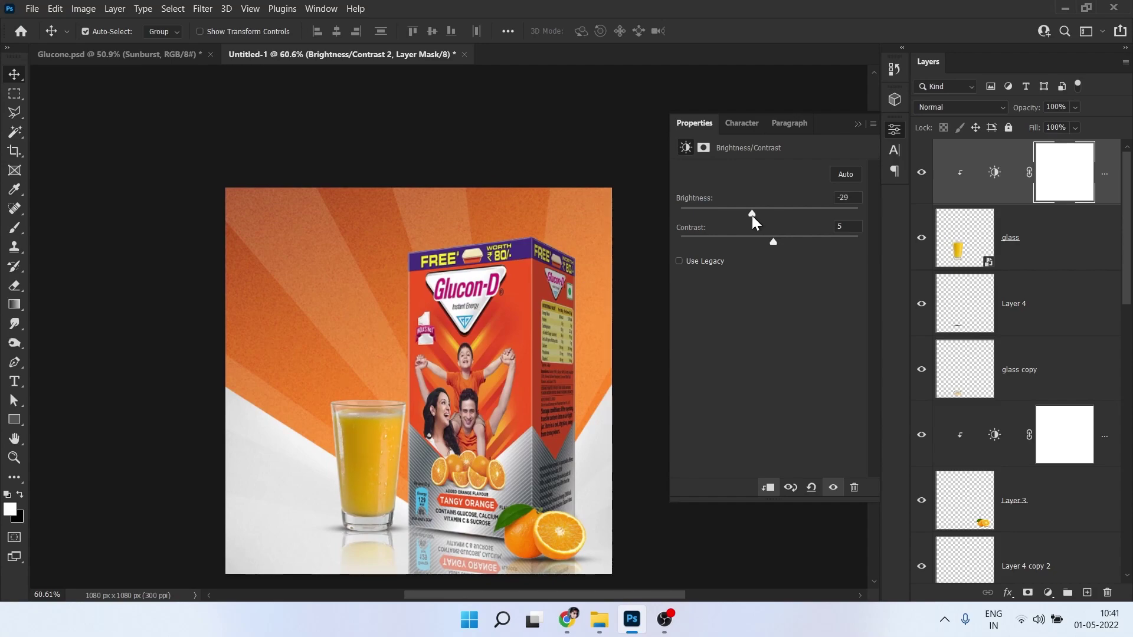
- Add a Hue/Saturation adjustment clipped to the glass and set its hue to -8
left_click(1047, 593)
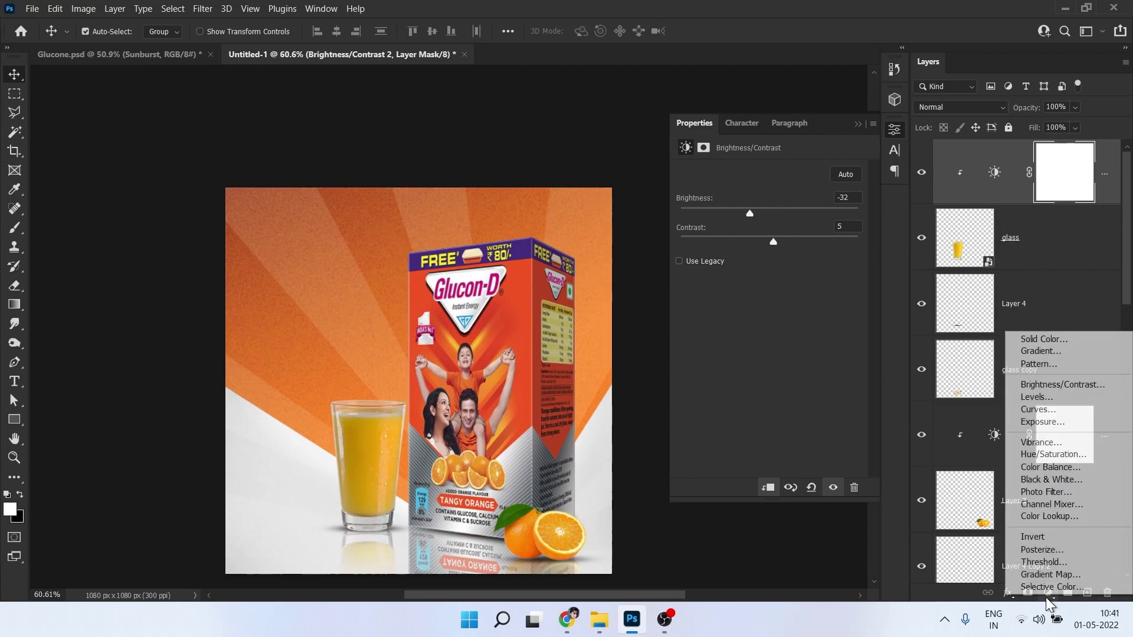
left_click(1039, 456)
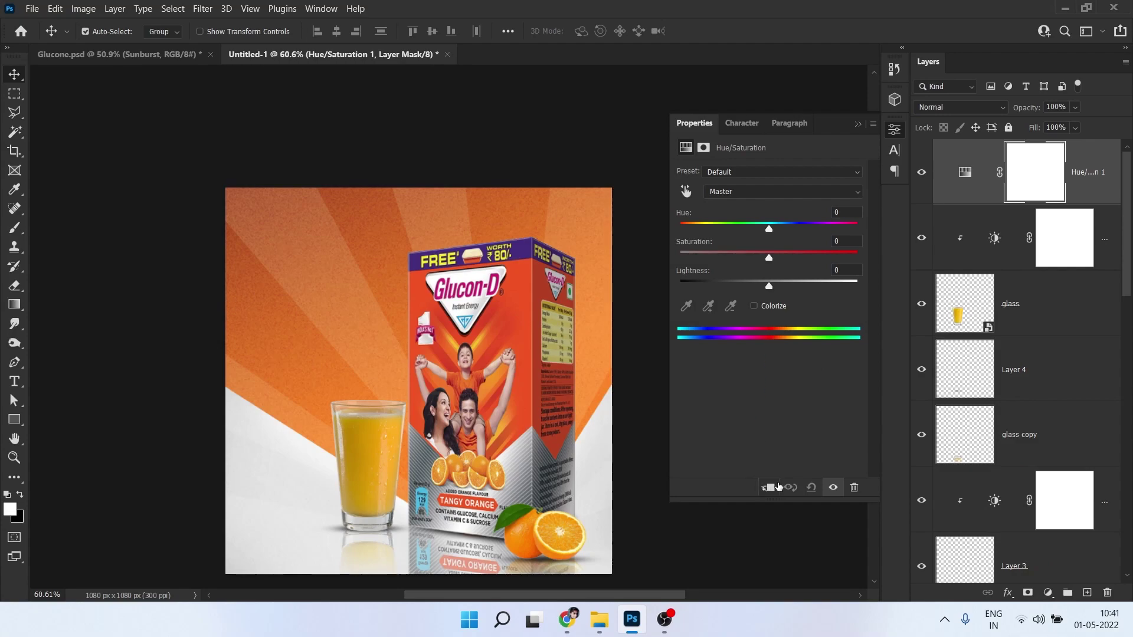
left_click(769, 488)
left_click_drag(769, 229, 762, 234)
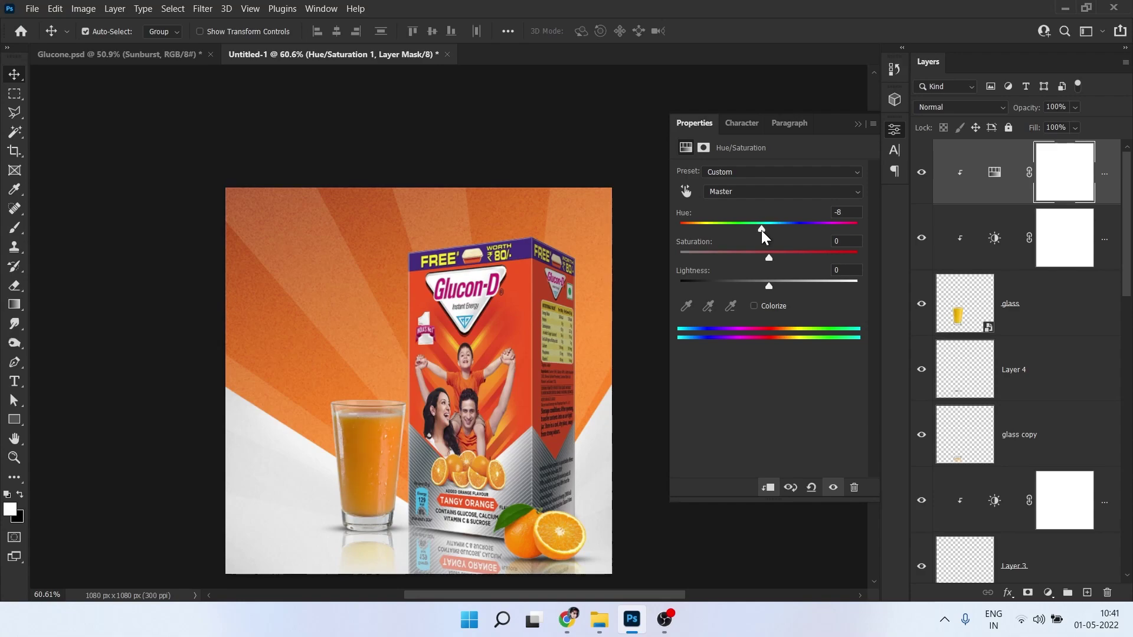
left_click_drag(514, 357, 457, 343)
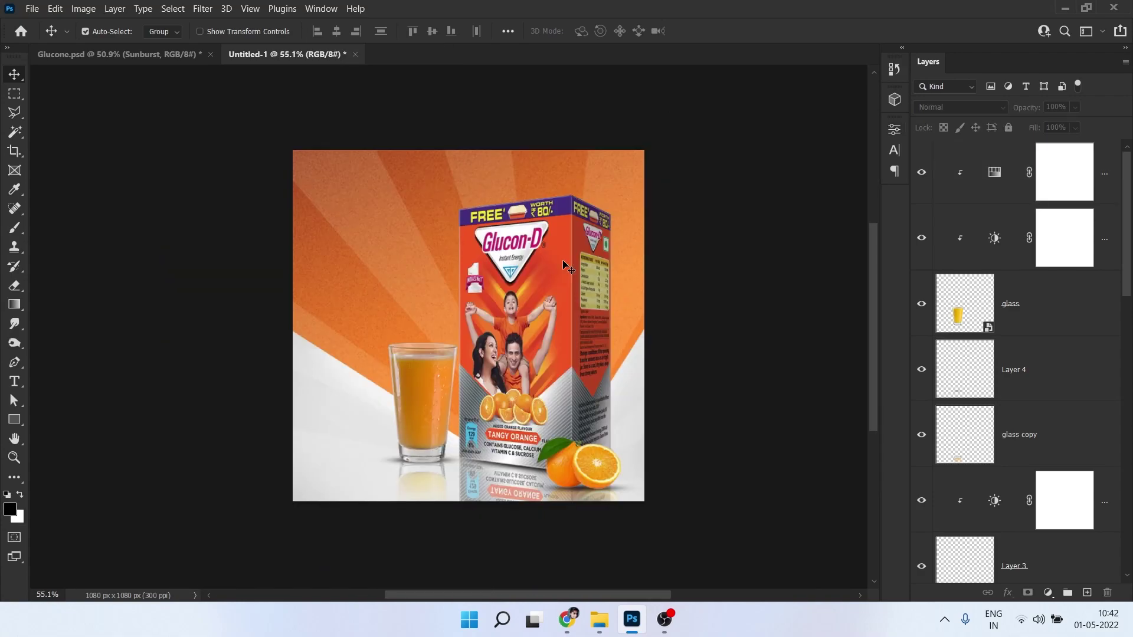
- Add and adjust a Brightness/Contrast layer above the Layer 2 product box, and raise the brightness of the glass's adjustment
scroll(1015, 425, "down", 2)
left_click(921, 418)
left_click(921, 419)
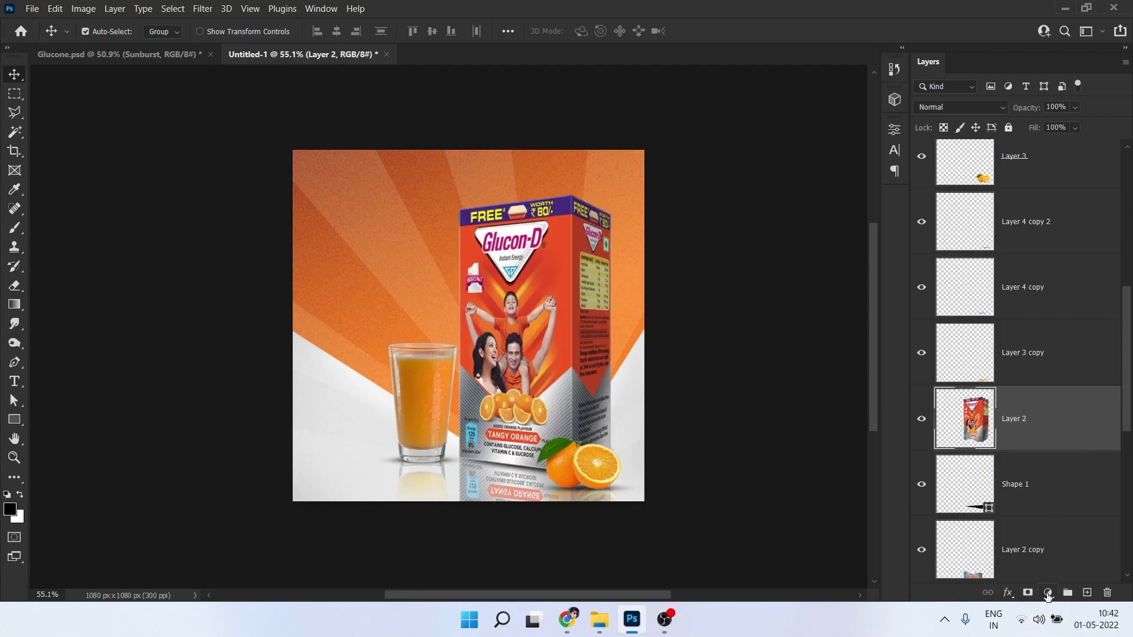
left_click(1048, 592)
left_click(1050, 386)
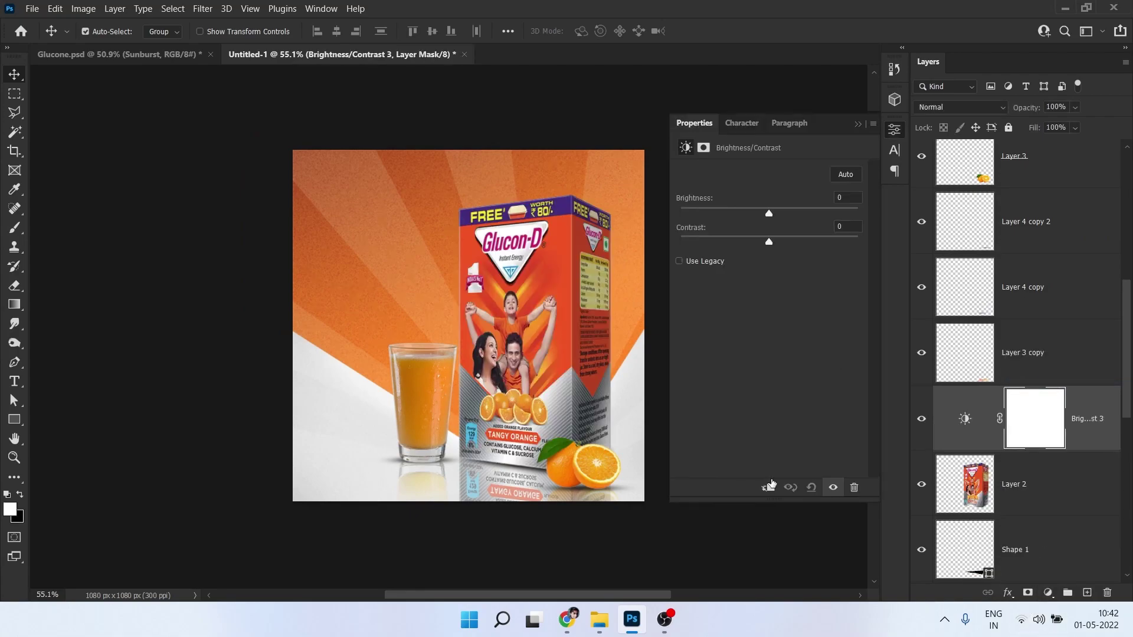
left_click_drag(768, 213, 777, 243)
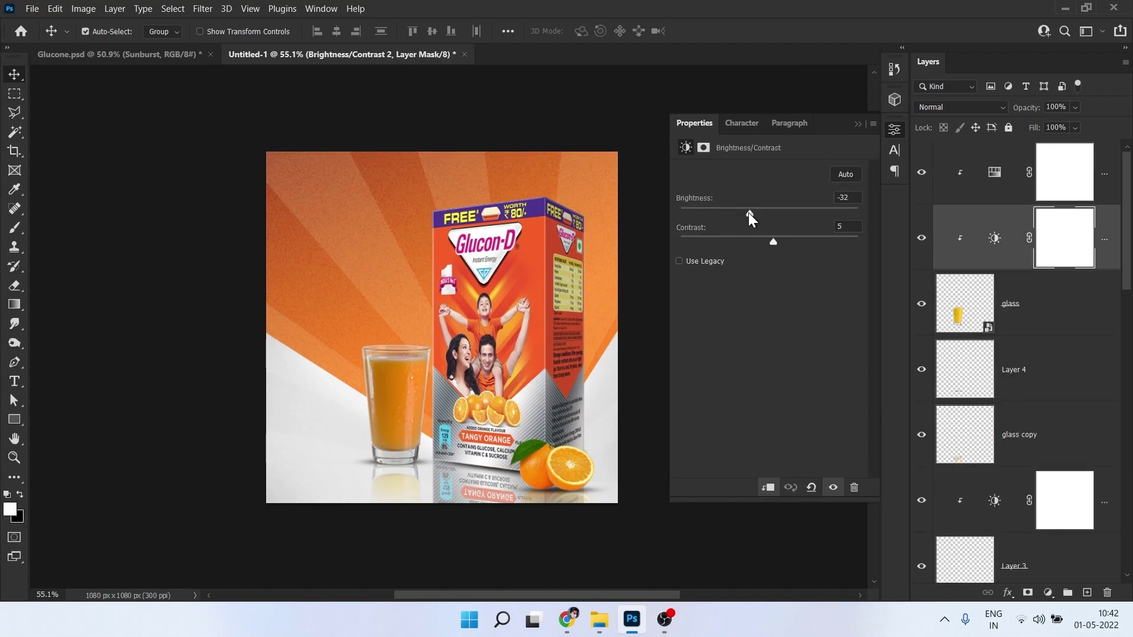
left_click_drag(748, 213, 768, 213)
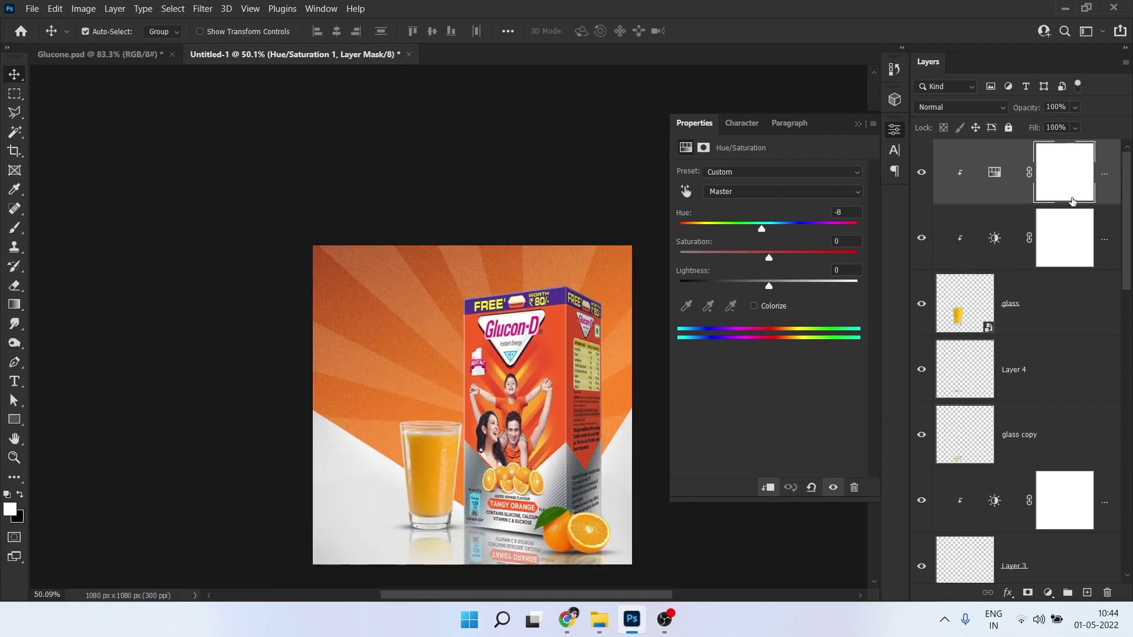
- Draw a tall black rectangle about 133 × 361 px on the orange background above the glass
left_click(14, 419)
left_click_drag(364, 298, 403, 404)
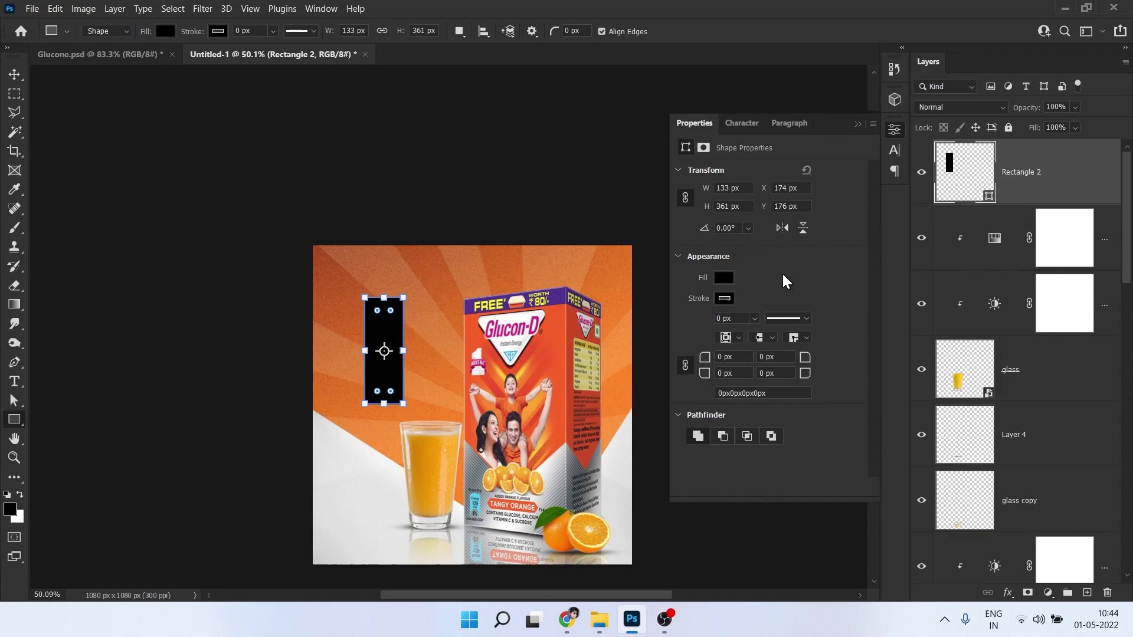
- Add an anchor point at the middle of the black rectangle's bottom edge and move it upward
scroll(393, 393, "up", 5)
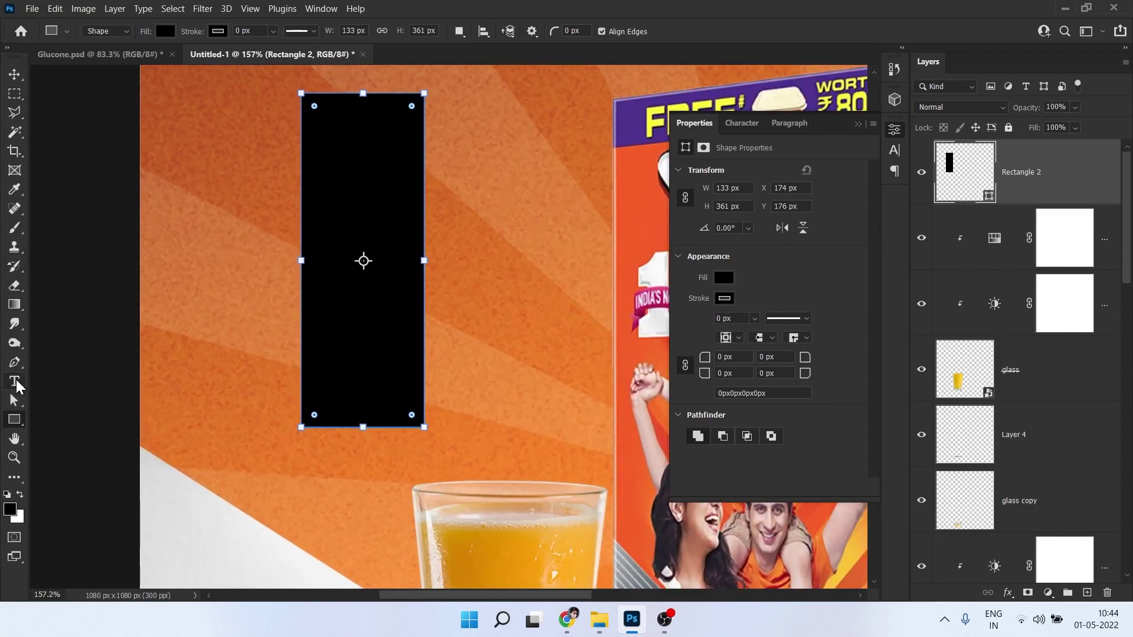
left_click(15, 364)
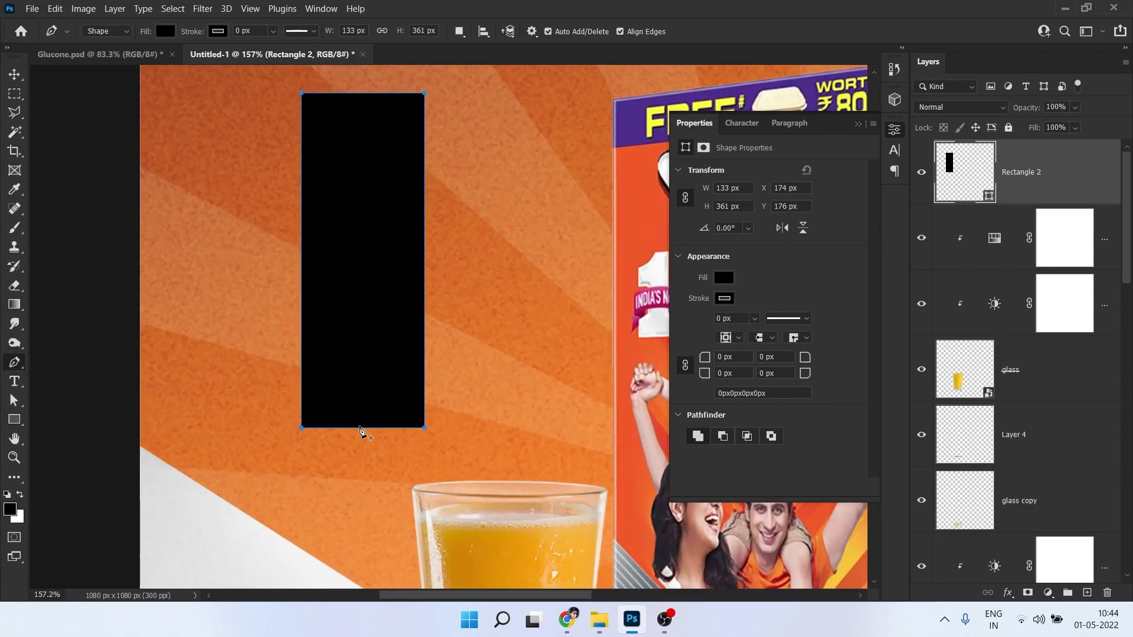
left_click(362, 428)
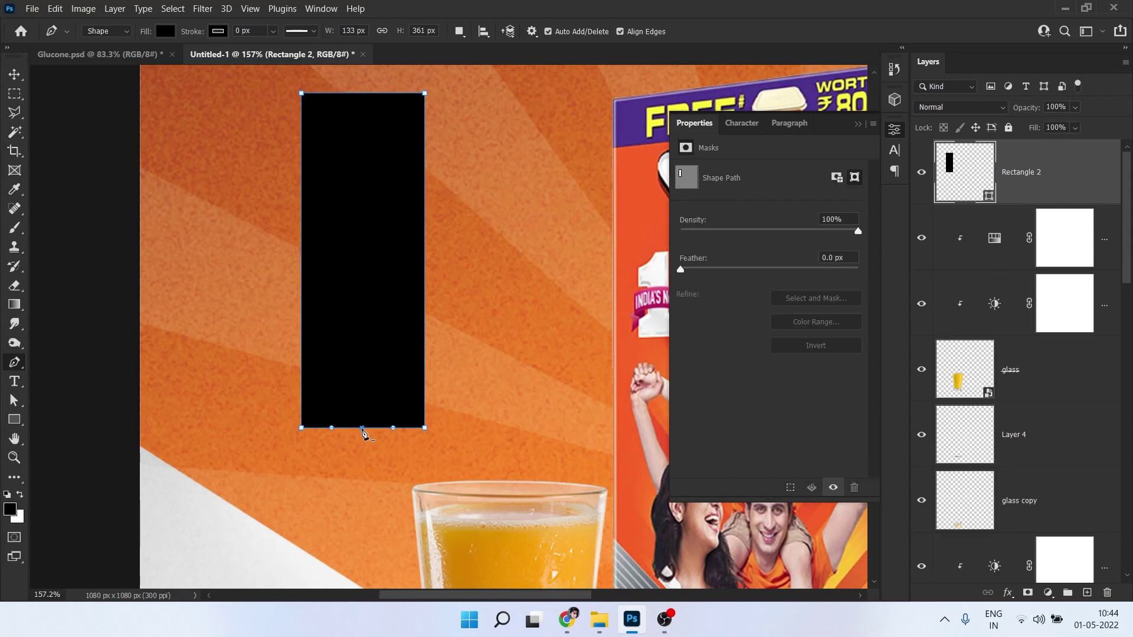
key("a")
left_click_drag(363, 428, 361, 392)
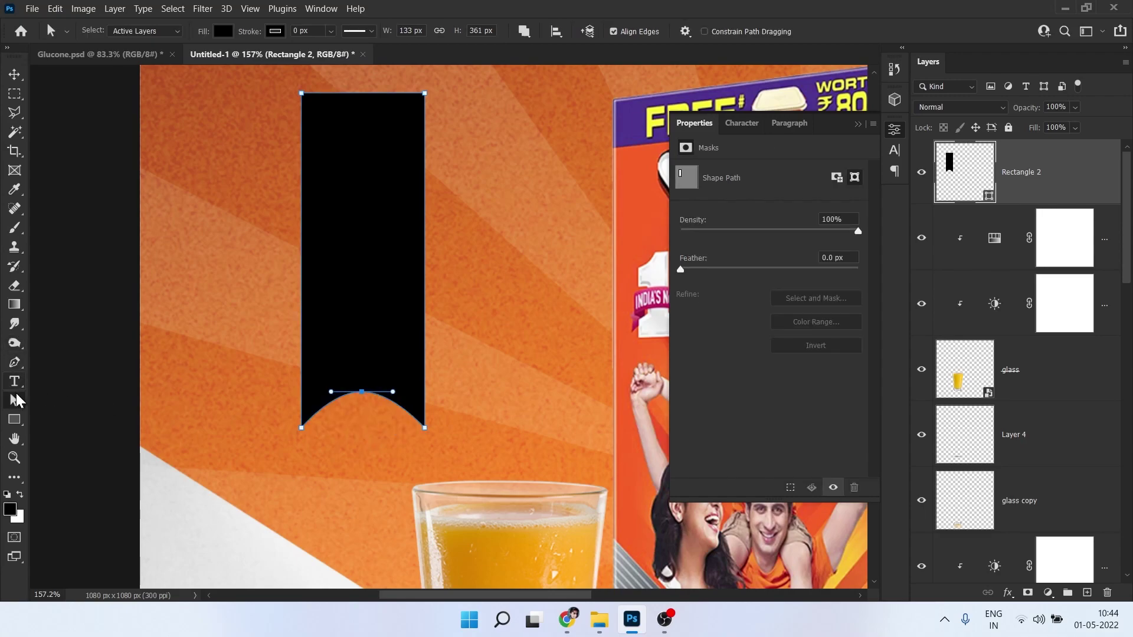
- Convert the raised anchor point to a sharp corner, giving the black rectangle a V-shaped ribbon notch
left_click(22, 369)
left_click(22, 369)
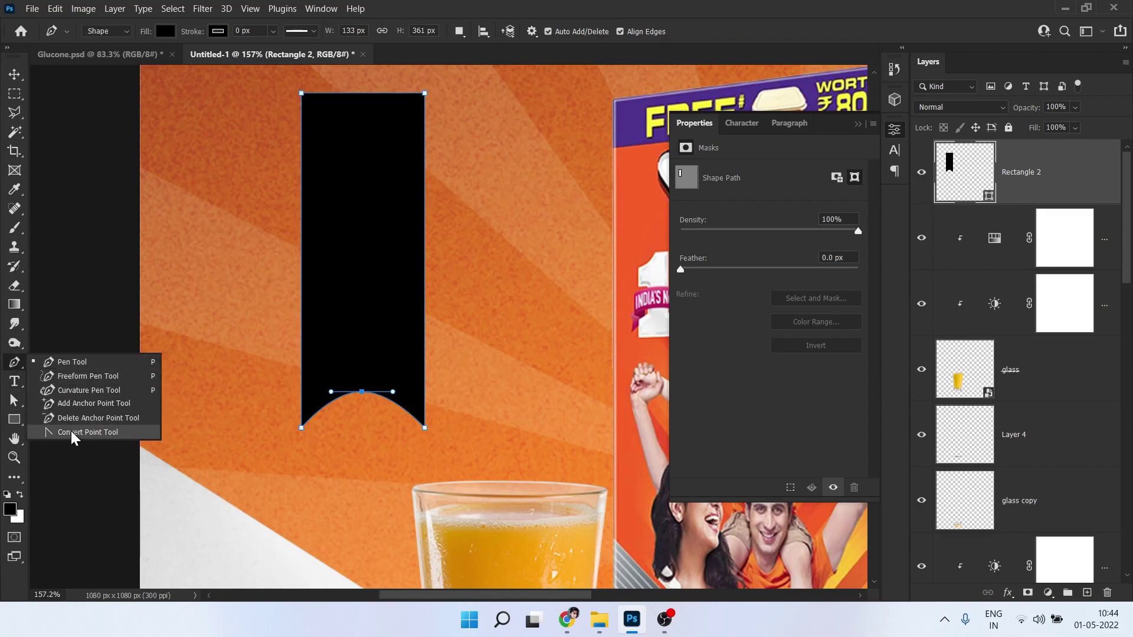
left_click(87, 434)
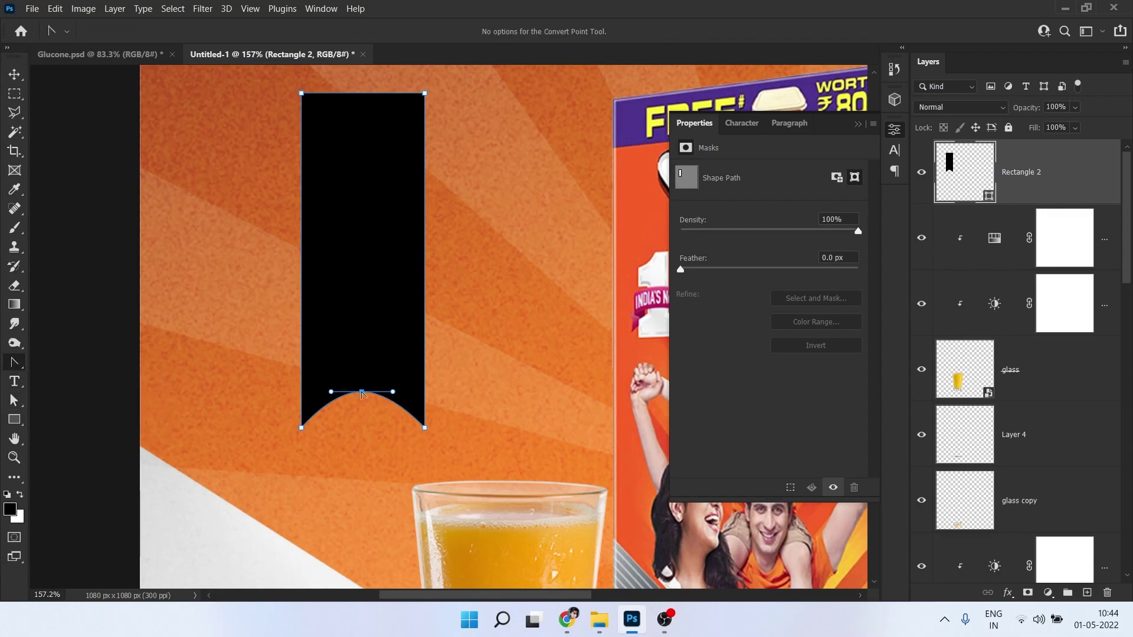
left_click(362, 392)
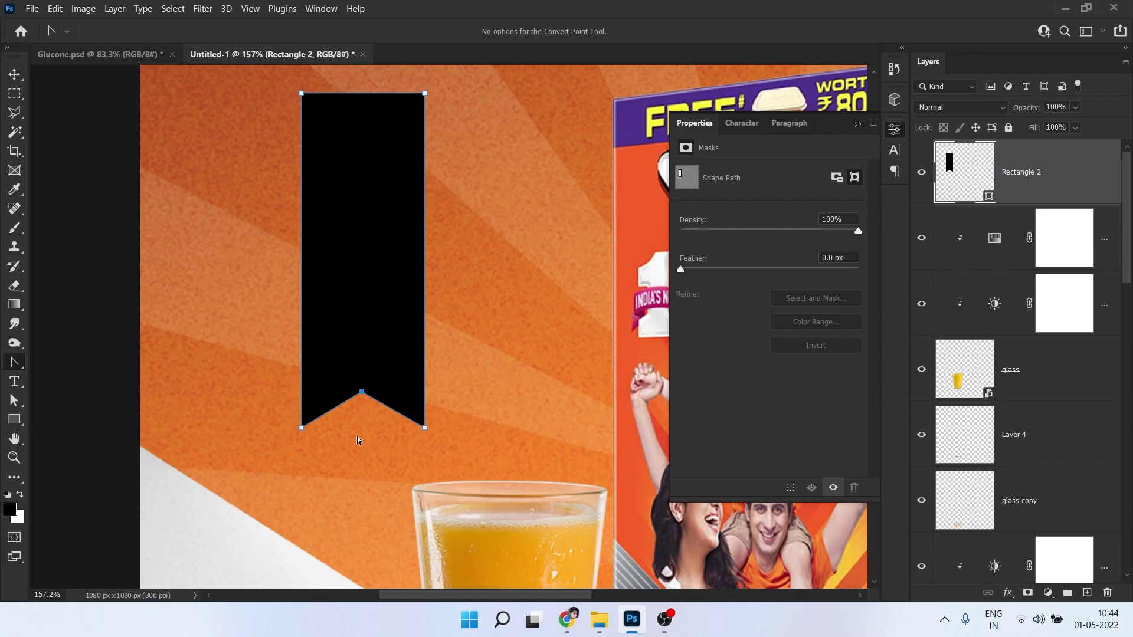
left_click_drag(351, 242, 351, 298)
key("v")
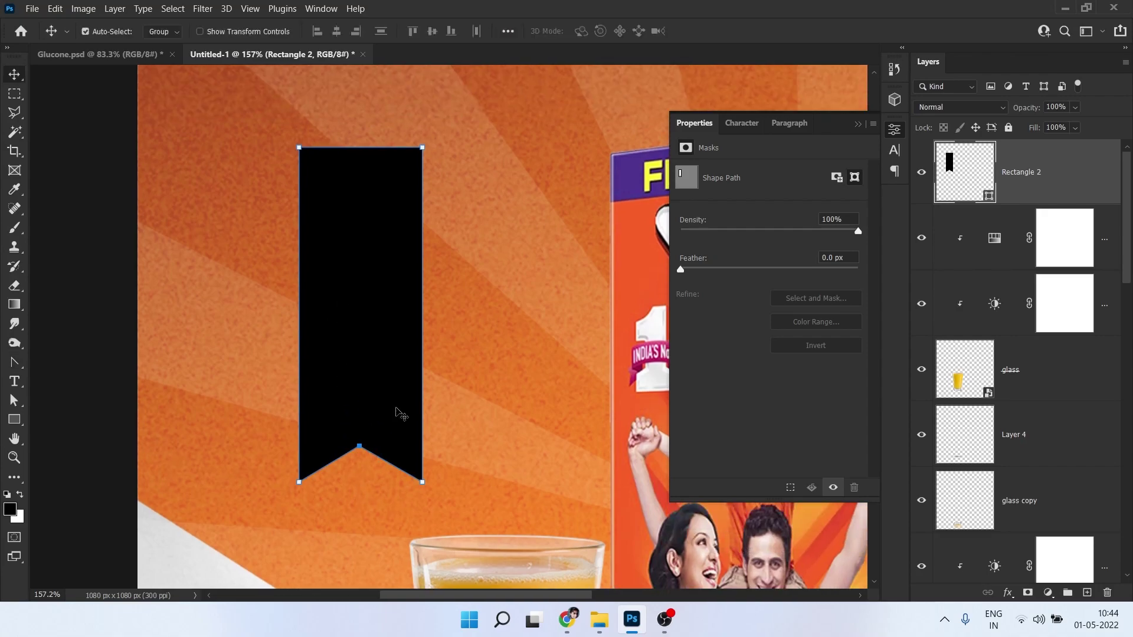
- Draw a short vertical line shape about 28 px long on the background beside the black ribbon
scroll(387, 407, "down", 3)
scroll(330, 401, "up", 2)
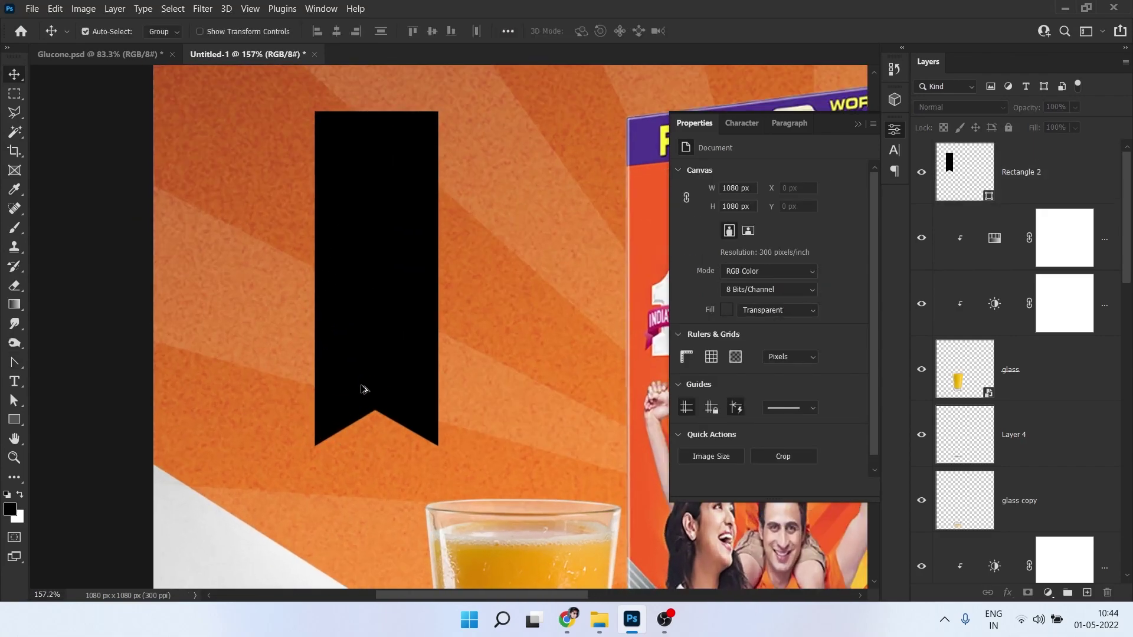
scroll(368, 356, "up", 2)
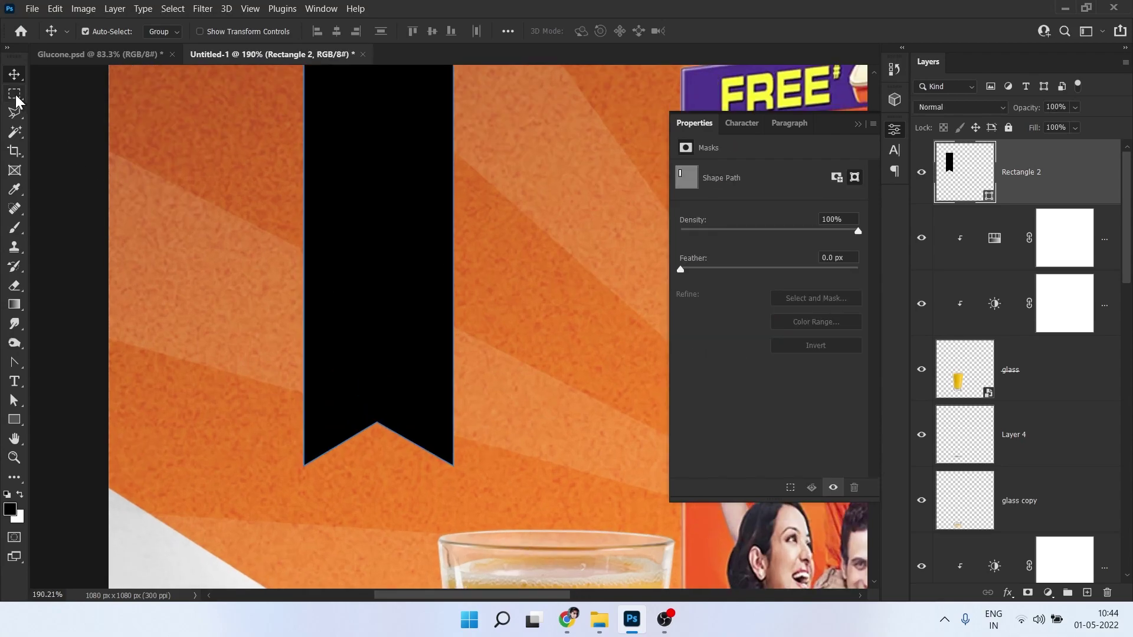
left_click(15, 363)
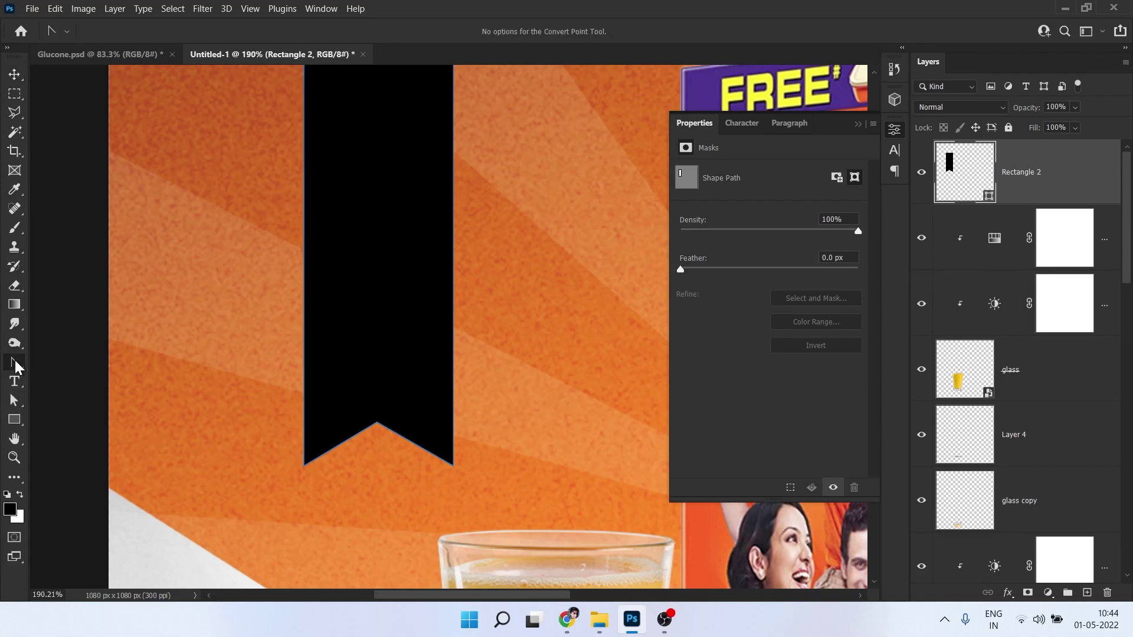
left_click(66, 366)
left_click(208, 199)
left_click(210, 231)
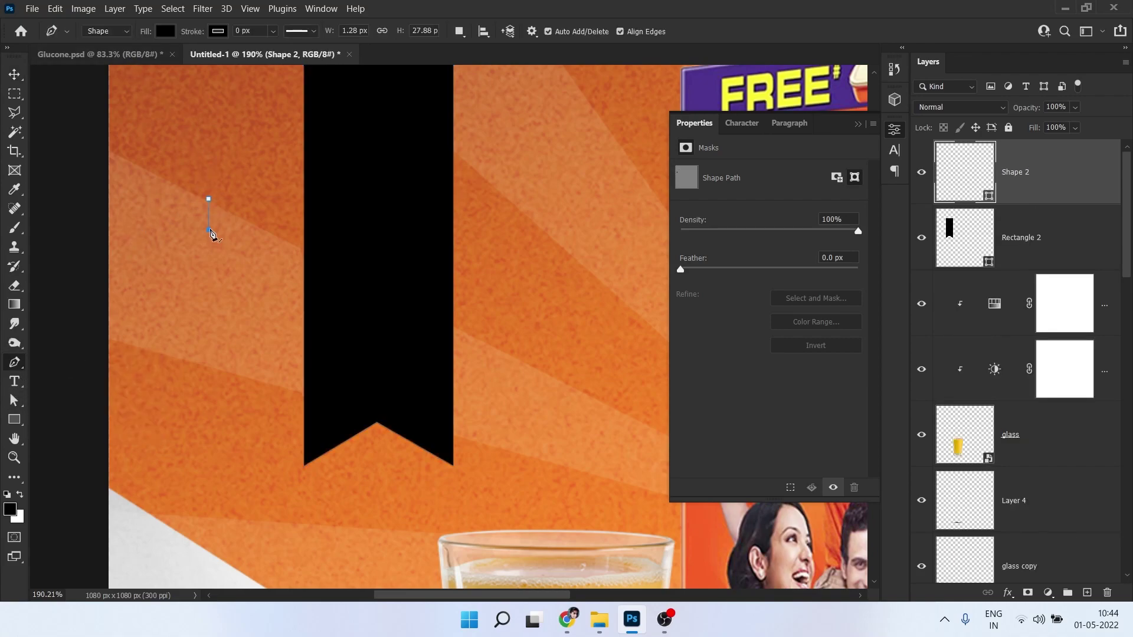
- Give the short vertical line a white 3 px stroke
left_click_drag(191, 35, 192, 36)
left_click(219, 31)
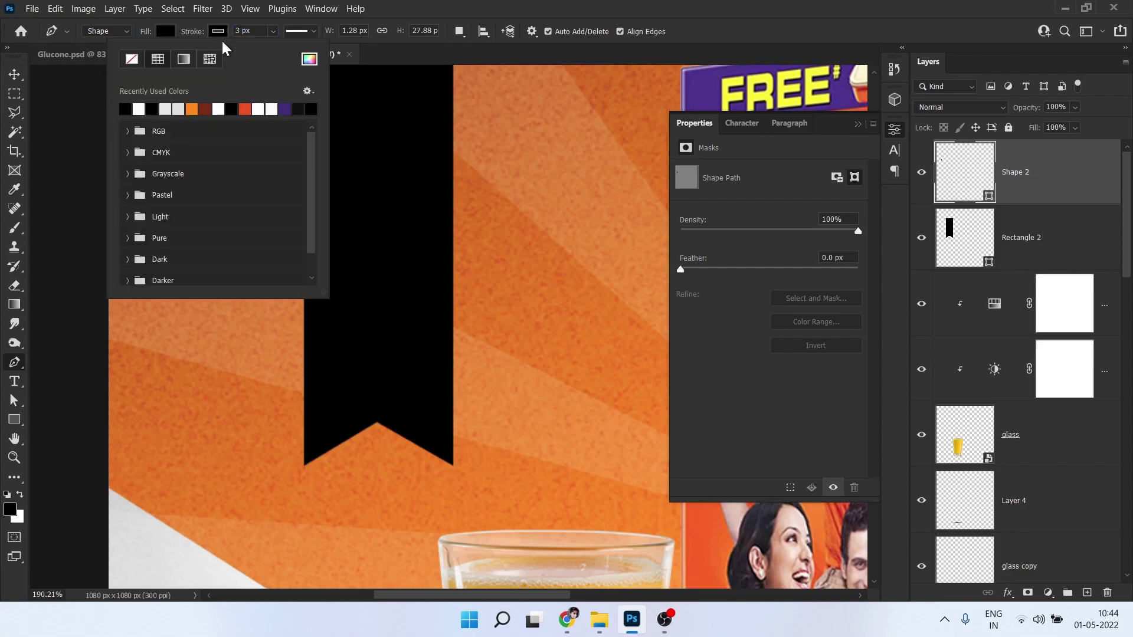
left_click(272, 108)
key("Return")
key("v")
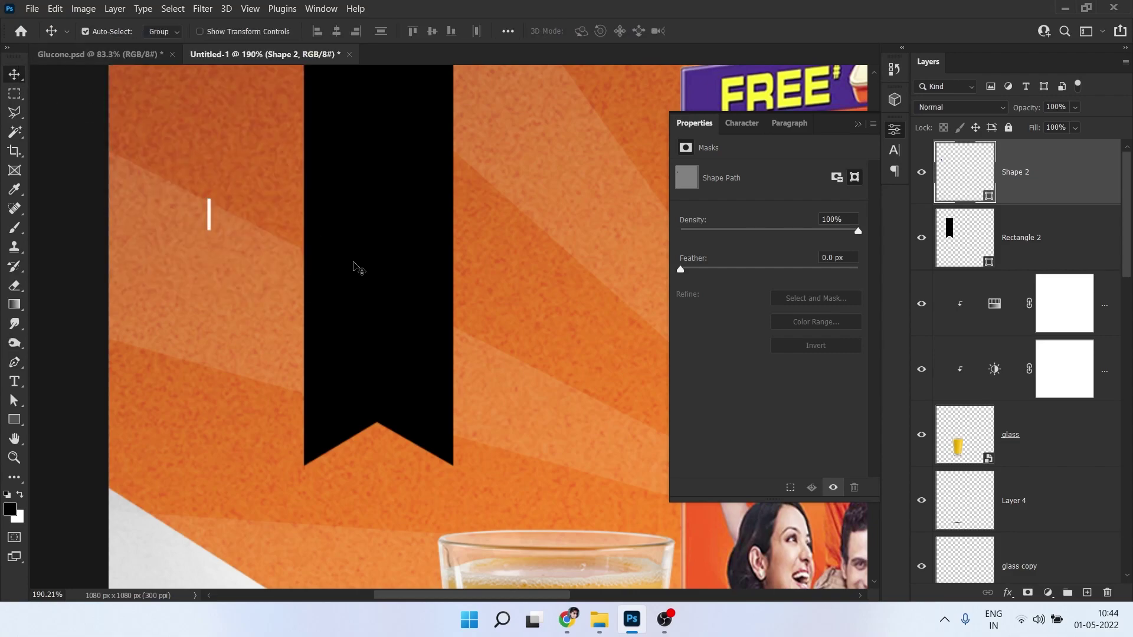
- Align the white Shape 2 line to the black ribbon's horizontal centre and bottom edge, and clear the selection
left_click(986, 243)
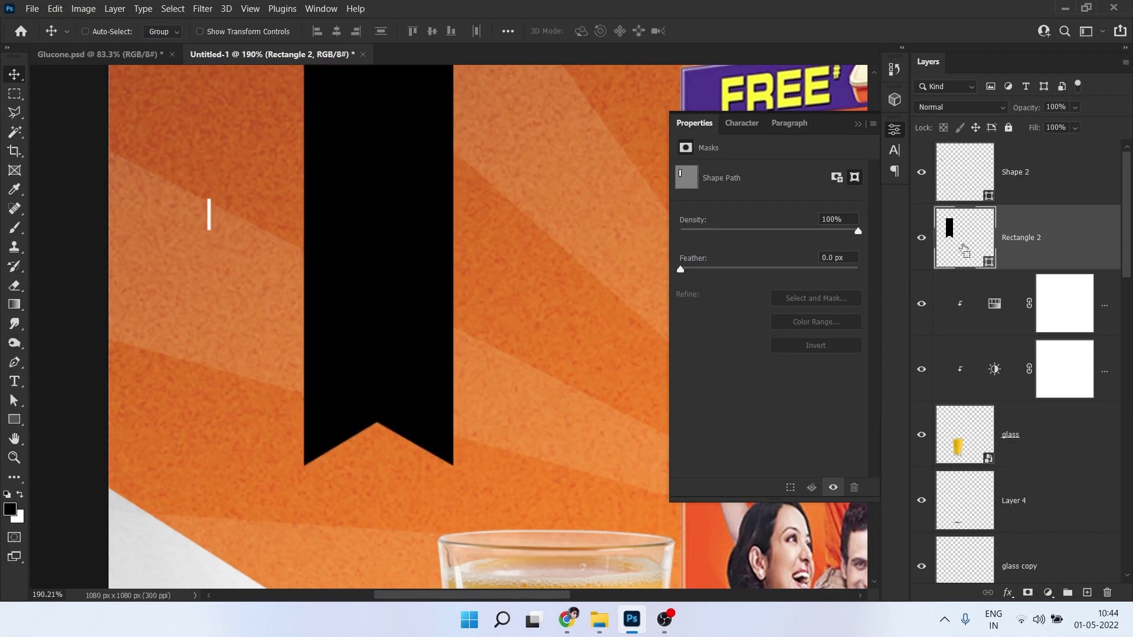
left_click(964, 249, "ctrl")
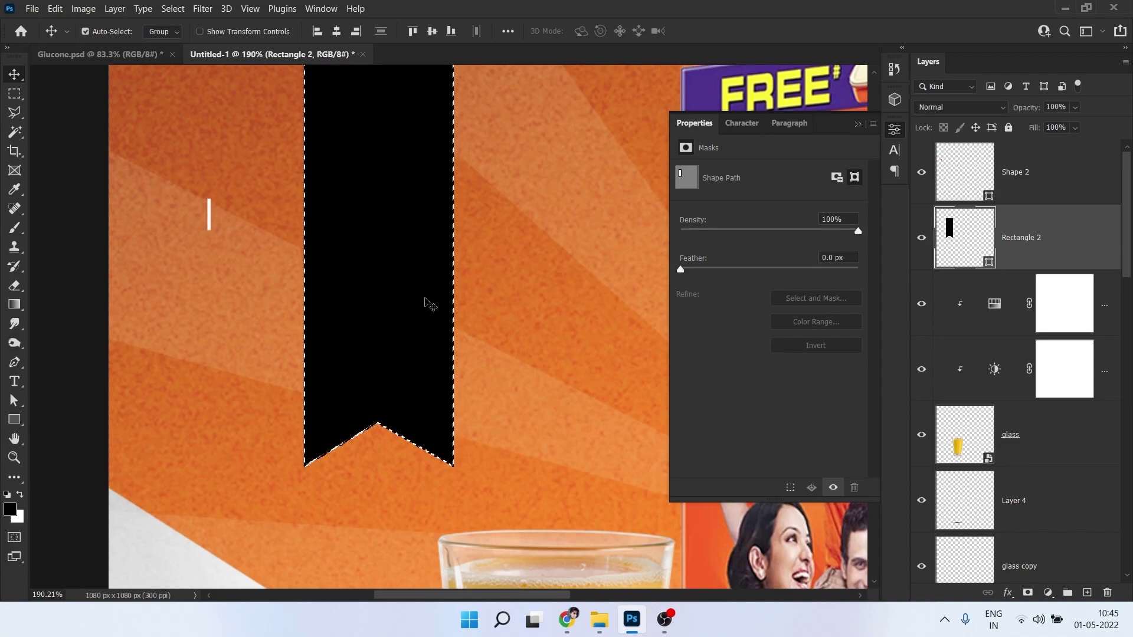
left_click(1006, 177)
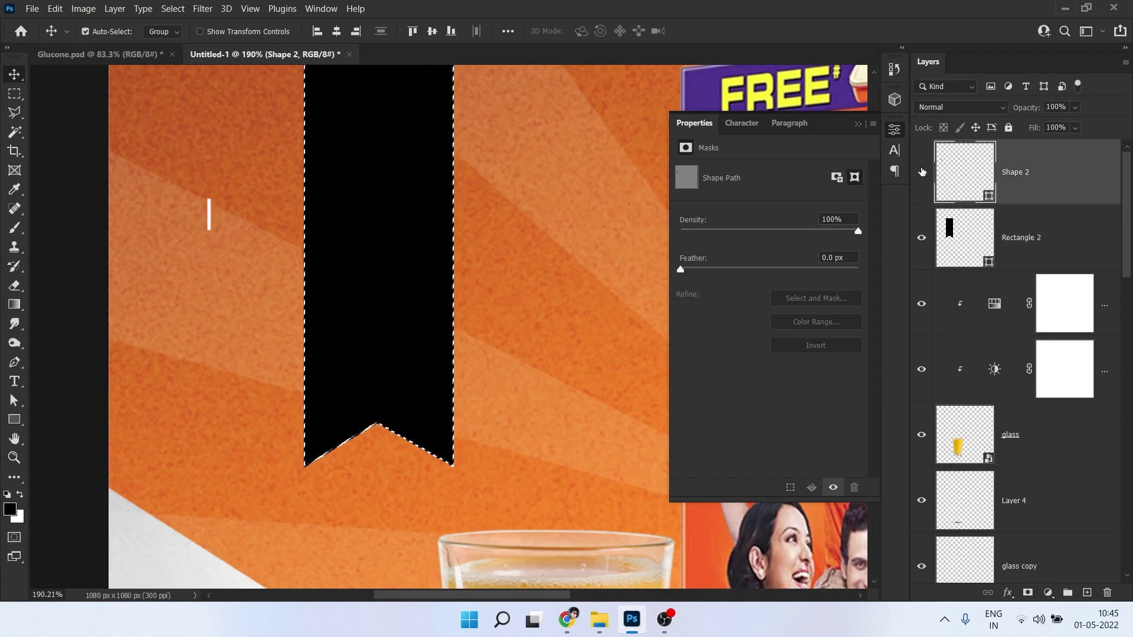
left_click(921, 172)
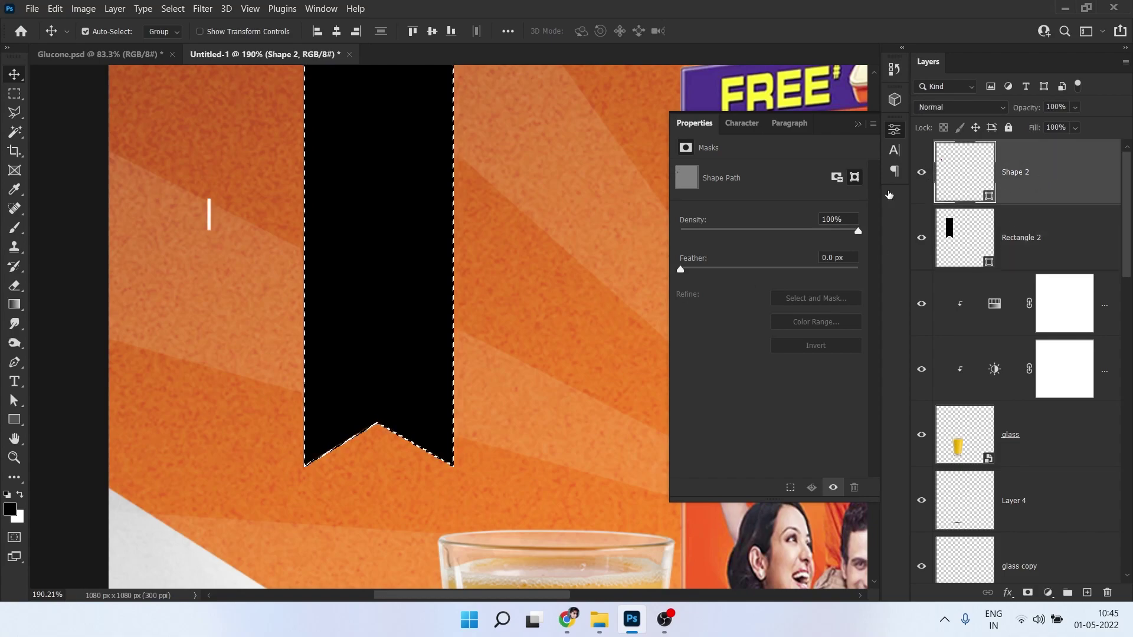
left_click(338, 33)
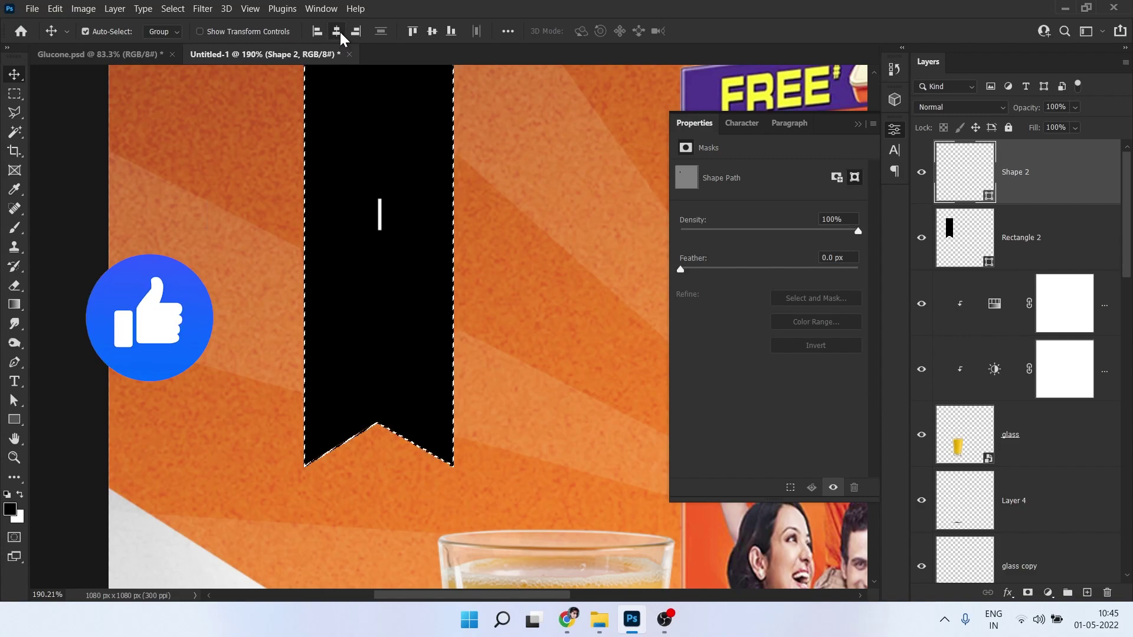
left_click(451, 33)
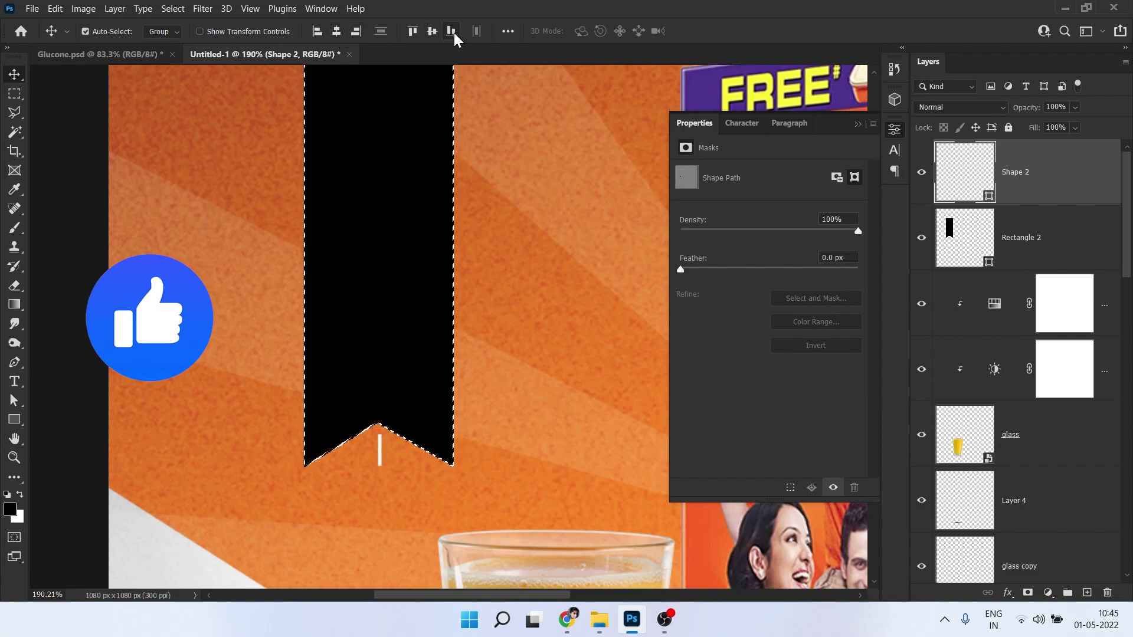
scroll(380, 431, "up", 8)
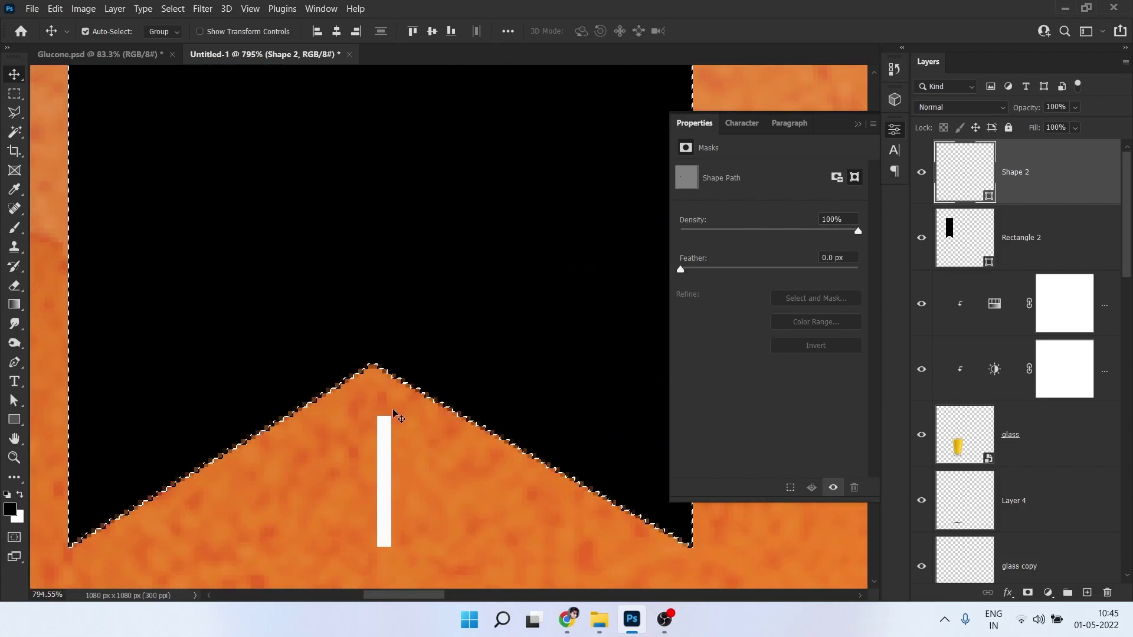
key("ctrl+d")
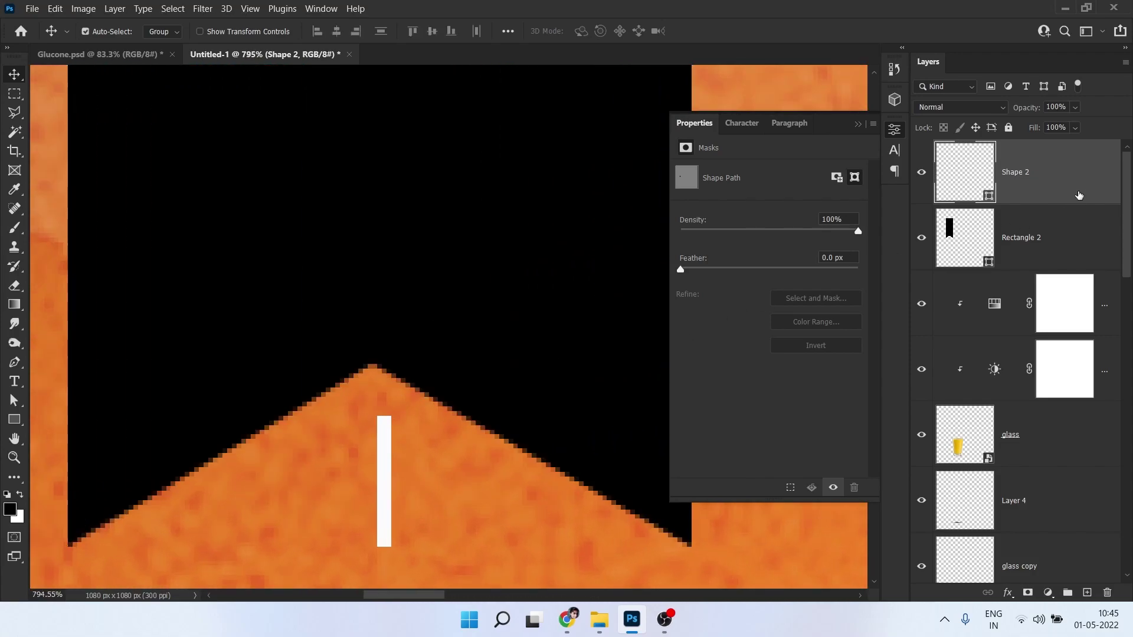
- Raise the white guide line to the ribbon's notch tip and nudge the notch's anchor point sideways onto the line
key("shift+Up")
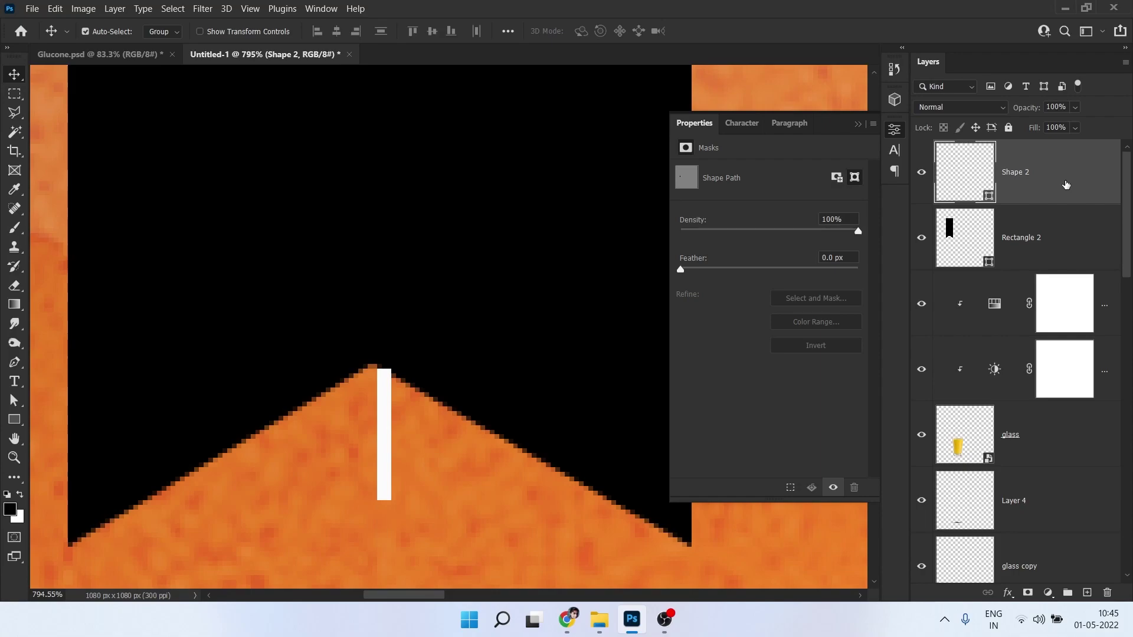
left_click(1053, 231)
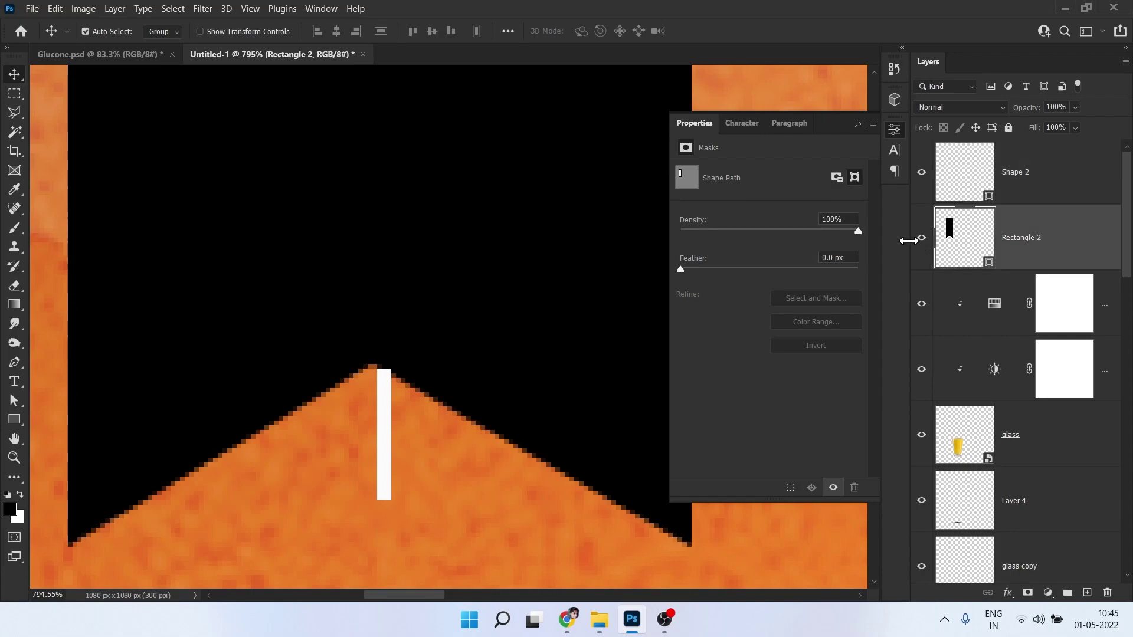
key("a")
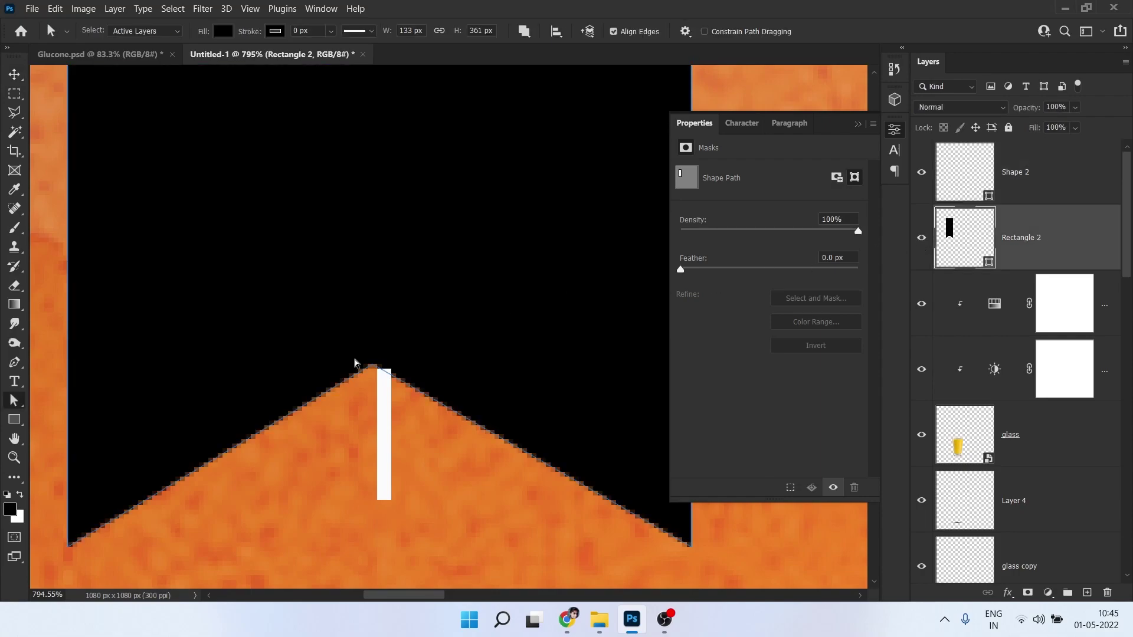
key("Right")
key("Right")
key("Right")
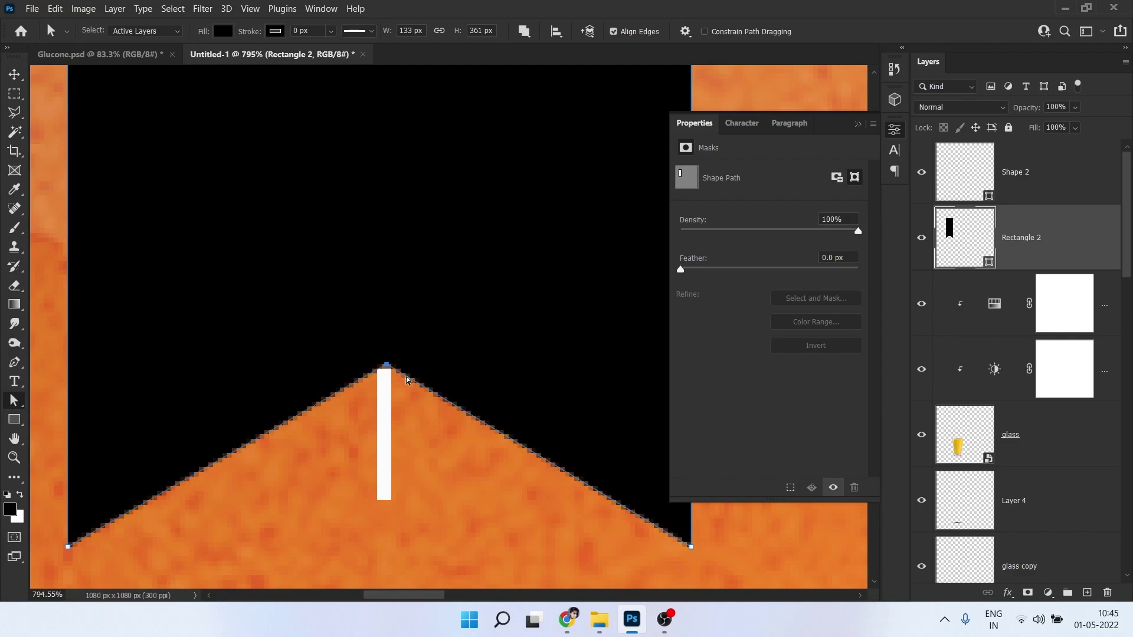
key("Left")
key("Right")
scroll(431, 381, "down", 5)
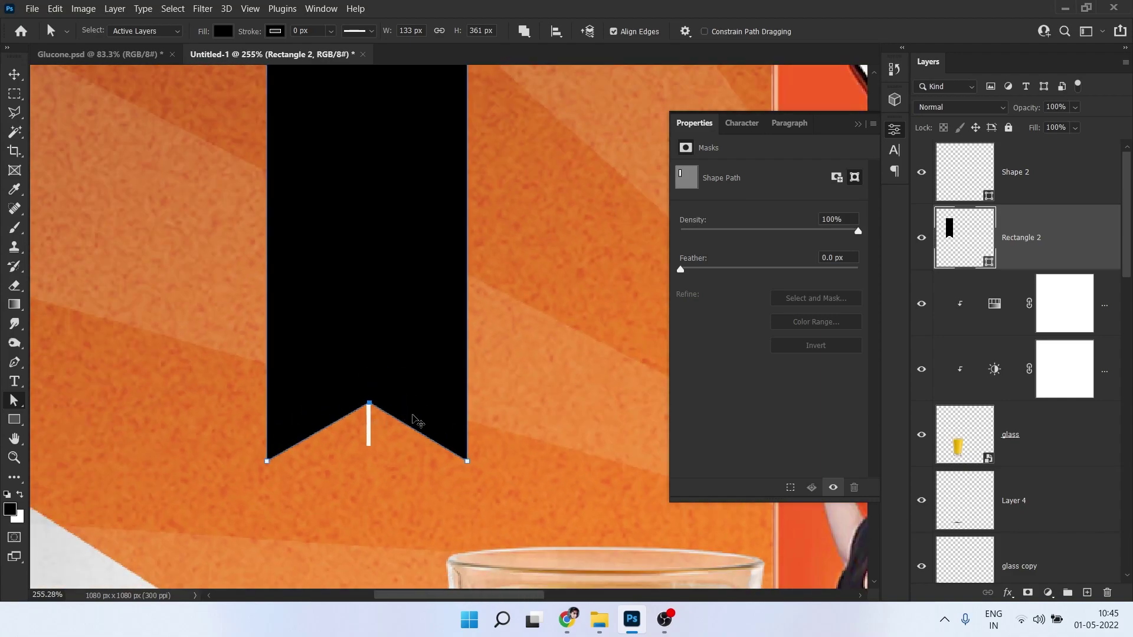
- Merge the white Shape 2 guide line into the Rectangle 2 ribbon layer
key("v")
left_click(1022, 173)
key("ctrl+e")
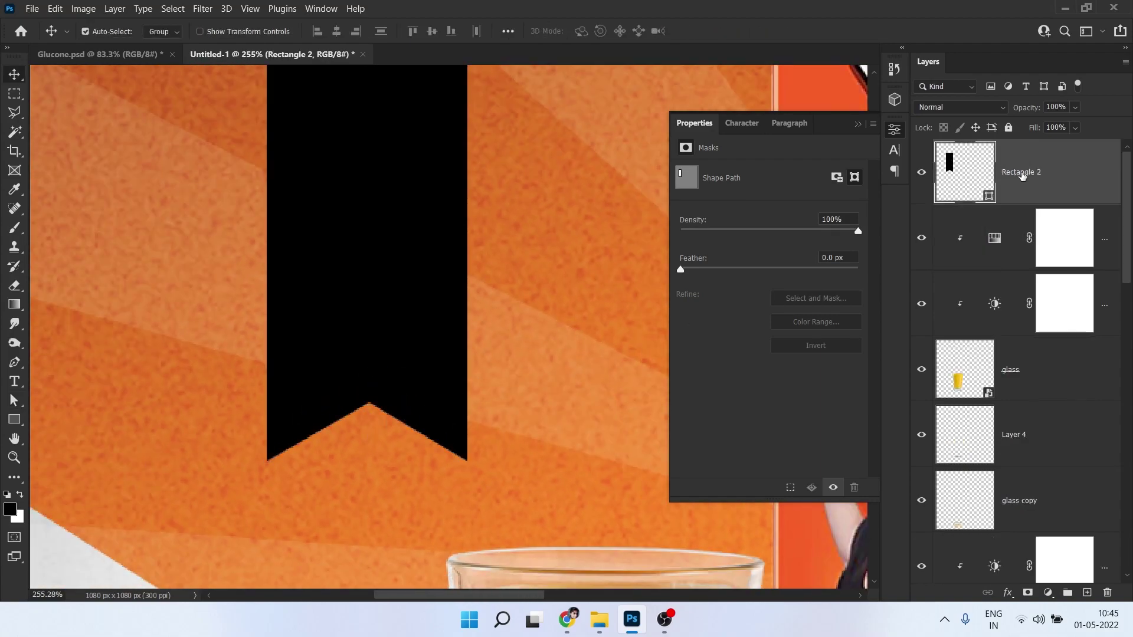
- Move the black ribbon to hang from the canvas's top edge near the right corner and scale it to 72.37%
scroll(450, 324, "down", 5)
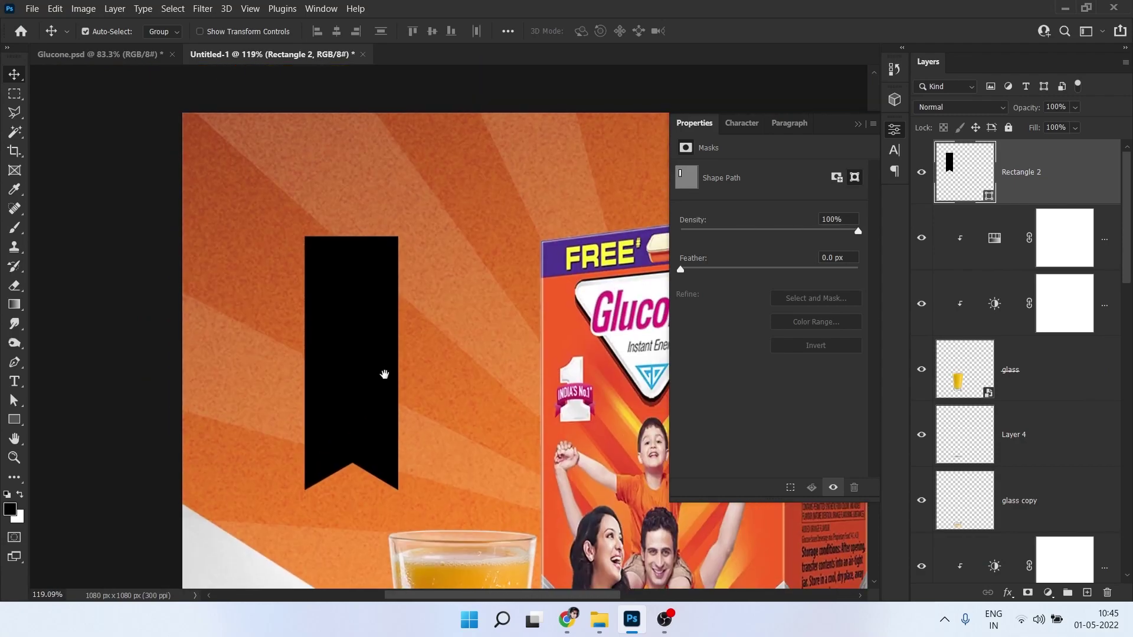
left_click_drag(394, 289, 189, 360)
left_click_drag(171, 399, 517, 216)
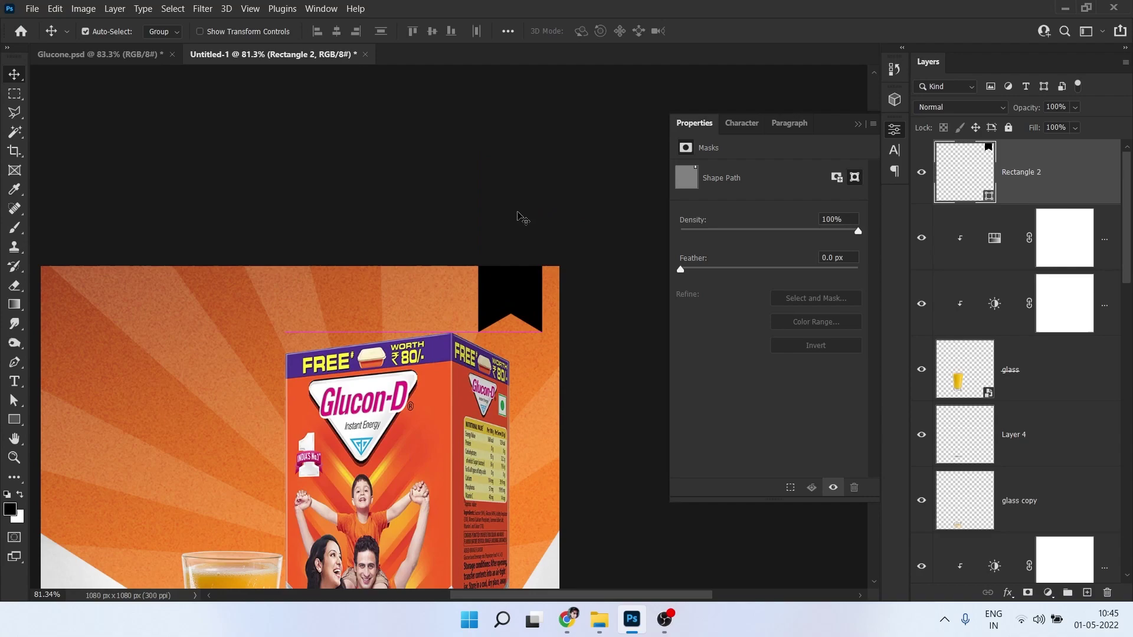
key("ctrl+t")
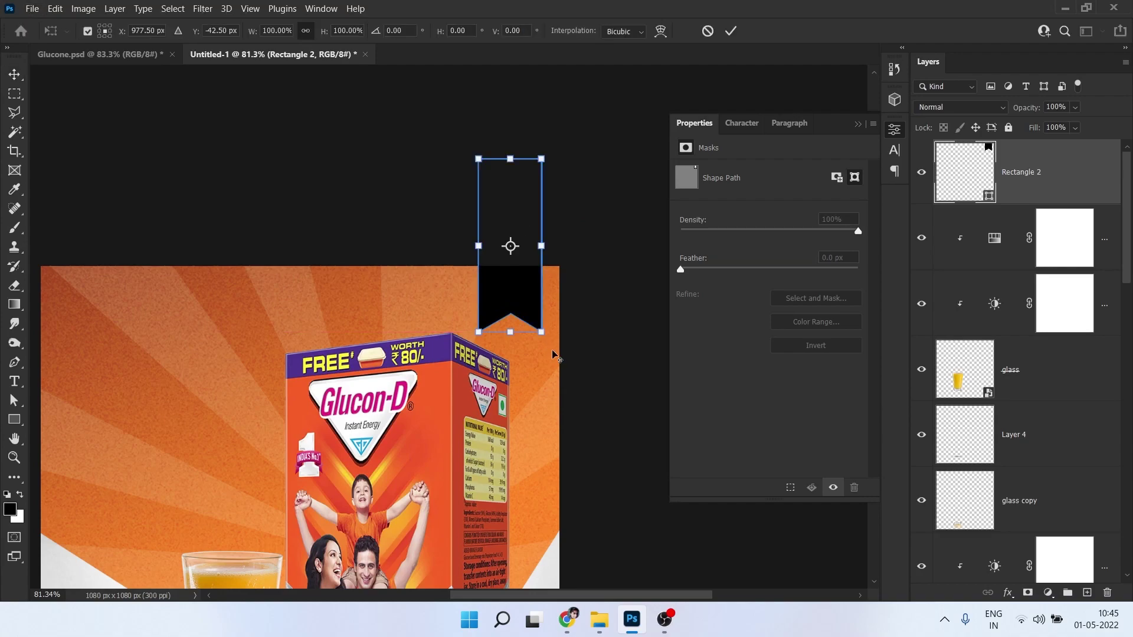
left_click_drag(542, 332, 544, 308)
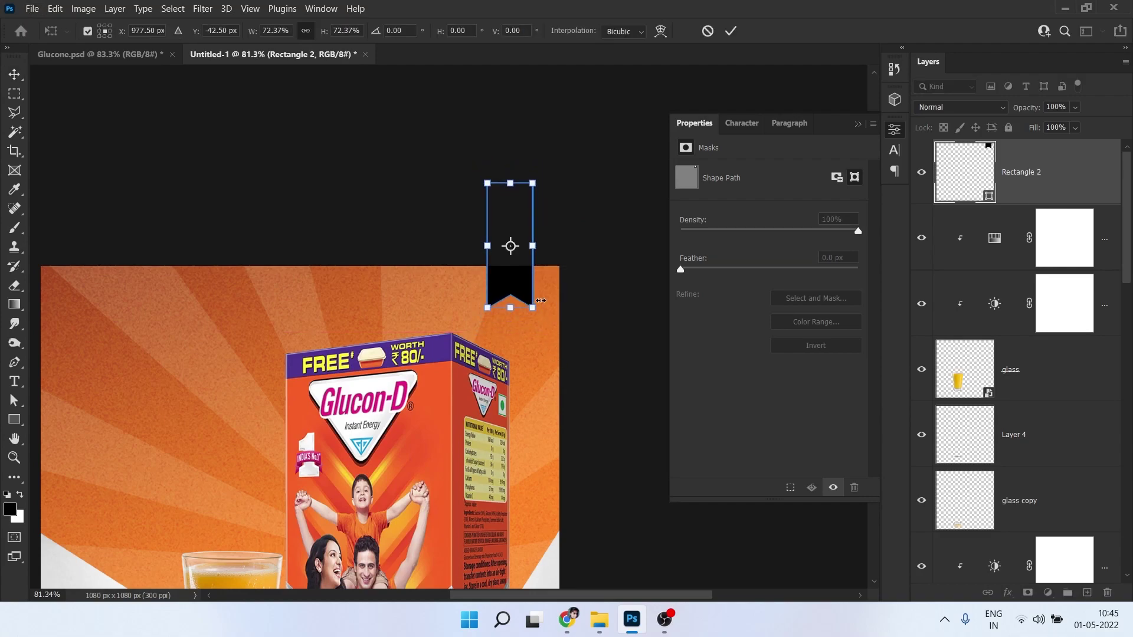
key("Return")
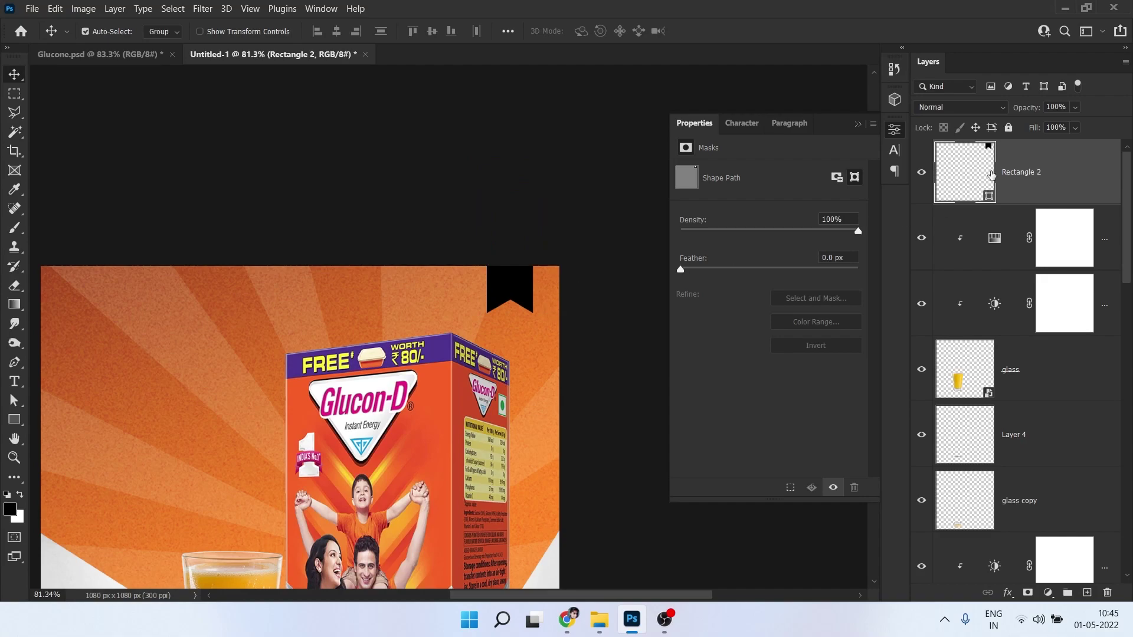
- Recolour the ribbon purple (4e348f), sampled from the top band of the Glucon-D box
double_click(991, 174)
left_click(434, 342)
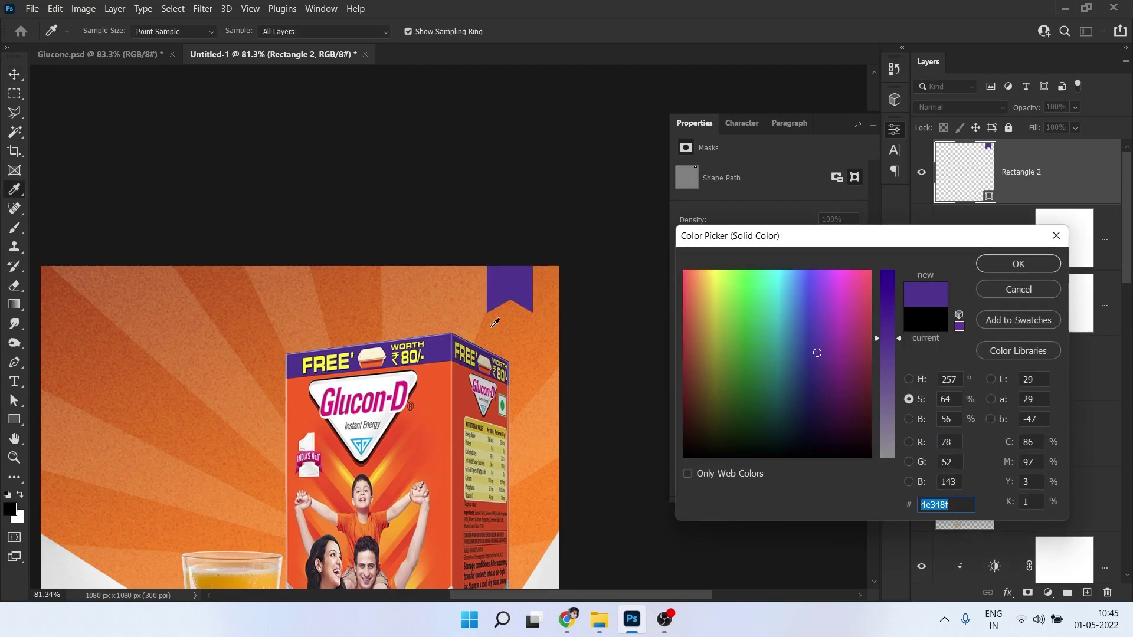
left_click(1001, 271)
- Add the two-line text "50% OFF" in 12 pt Rooney Black Italic and place it over the purple ribbon
scroll(472, 324, "down", 5)
scroll(468, 332, "up", 2)
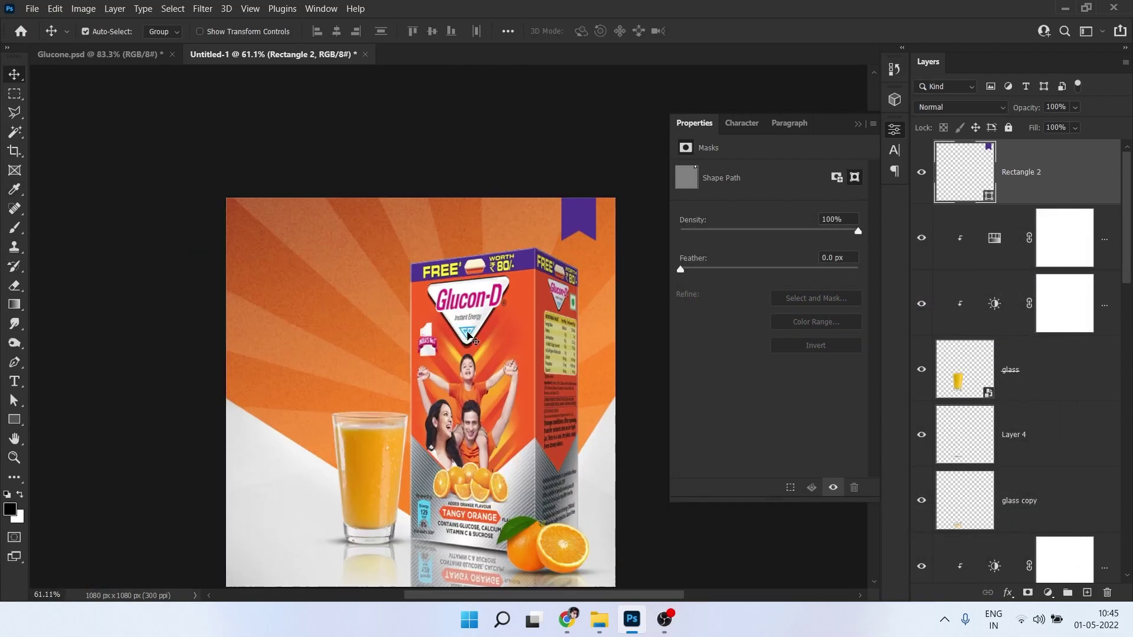
left_click(14, 381)
left_click(337, 282)
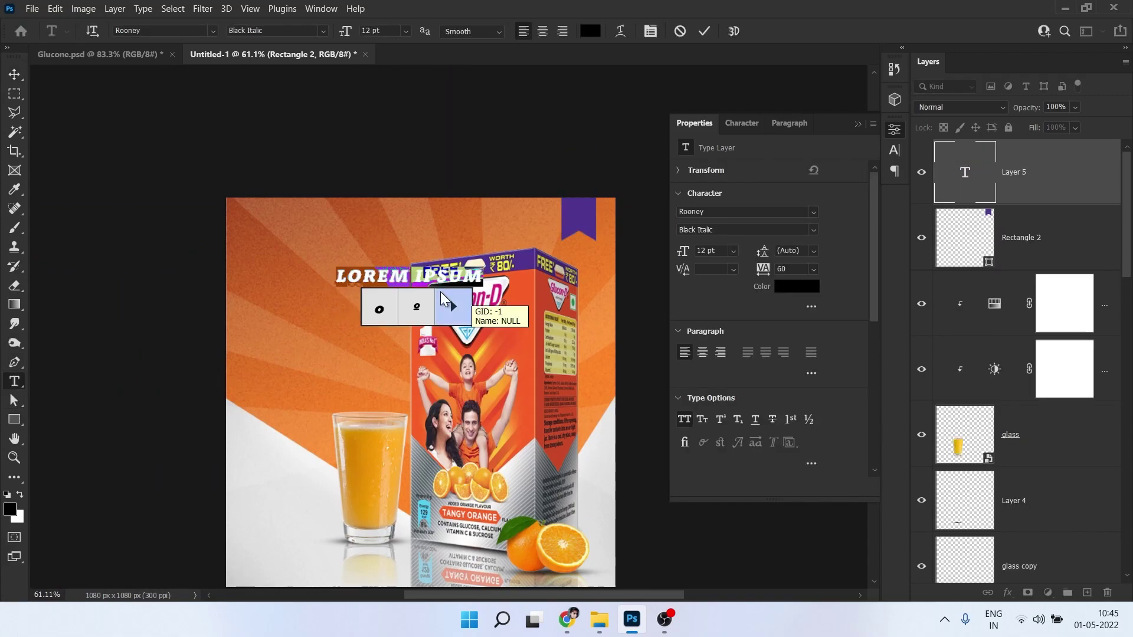
type("50%")
key("Return")
type("OFF")
left_click(704, 30)
key("v")
left_click_drag(371, 286, 594, 221)
- Scale the "50% OFF" text to 55.81% so that it fits inside the ribbon
scroll(581, 217, "up", 9)
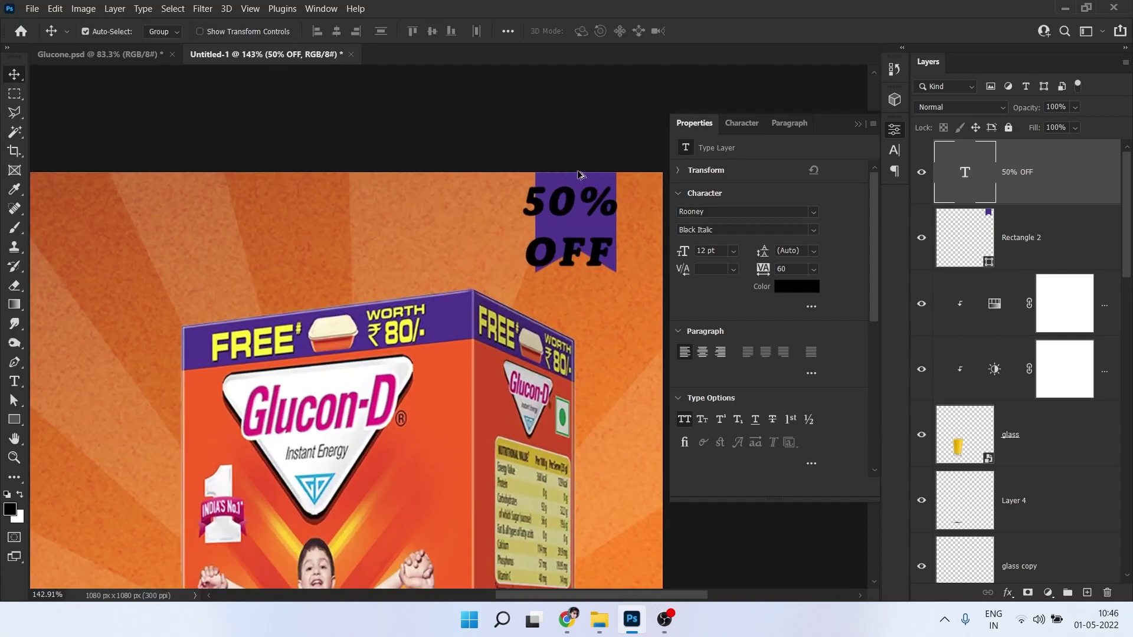
scroll(577, 175, "up", 2)
key("ctrl+t")
left_click_drag(526, 259, 485, 274)
left_click_drag(501, 328, 505, 334)
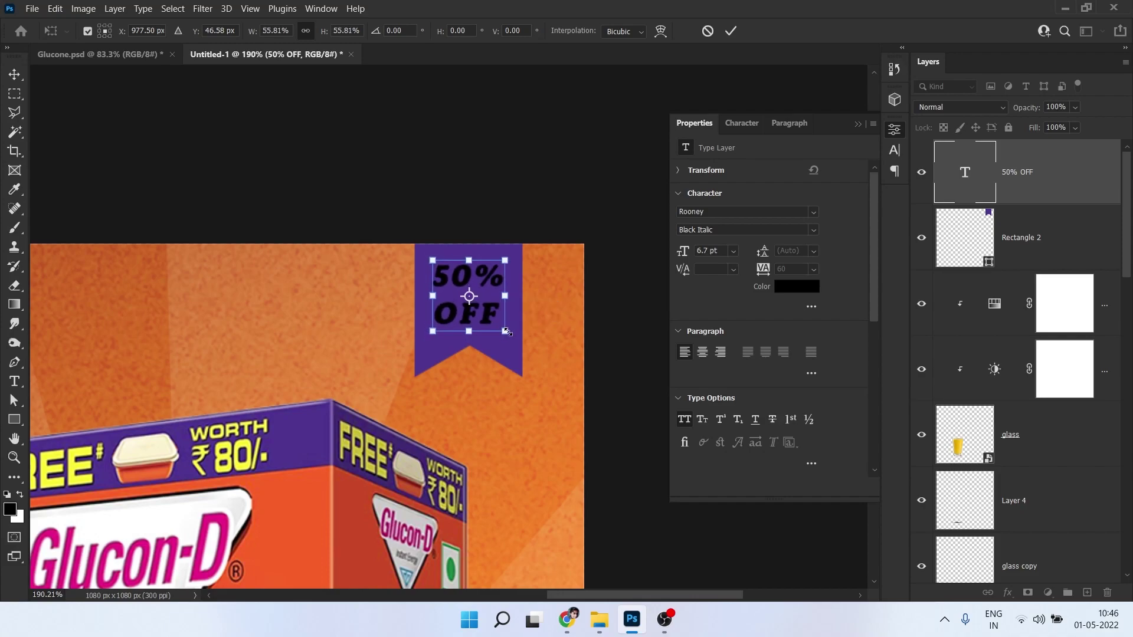
key("Return")
- Set the colour of the "50% OFF" text to white (ffffff)
double_click(966, 191)
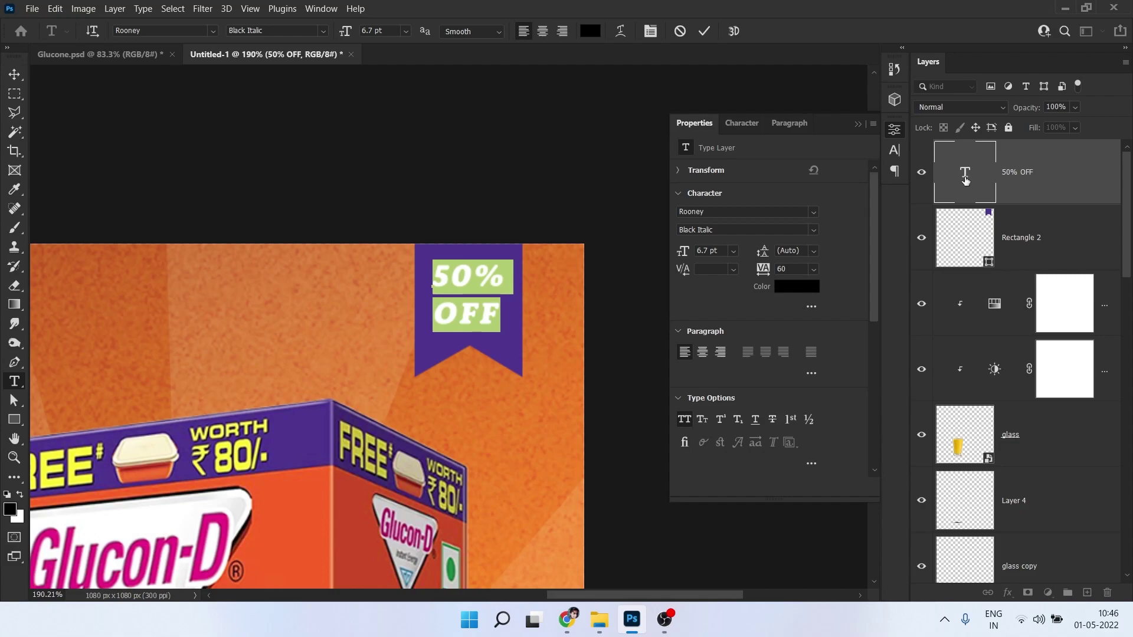
left_click(590, 33)
left_click_drag(809, 293, 872, 269)
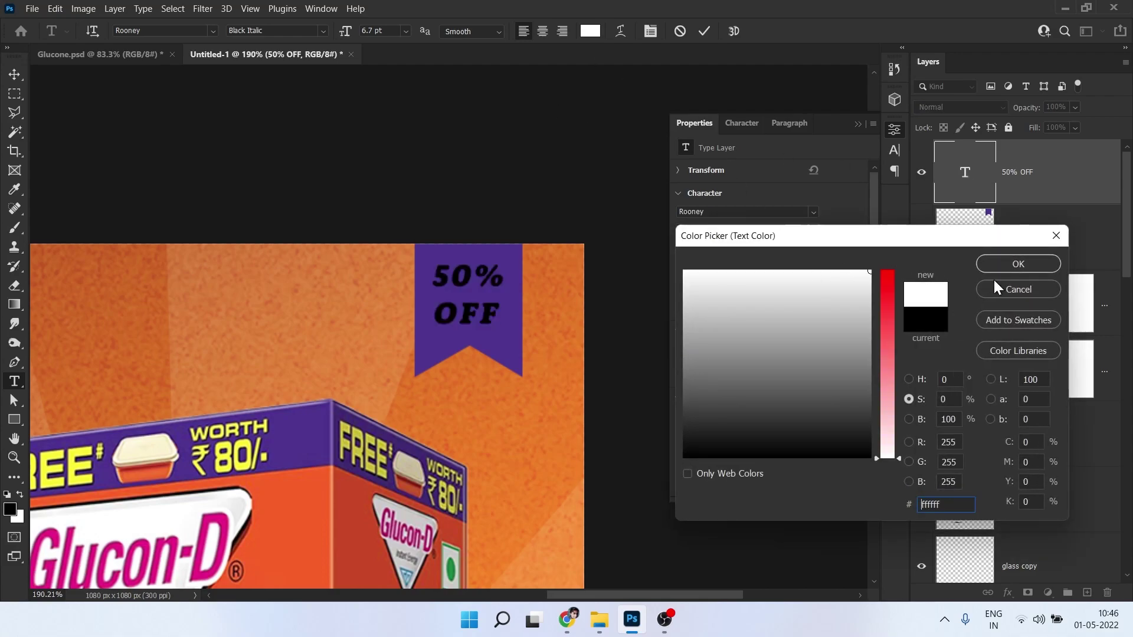
left_click(1001, 271)
left_click(704, 31)
- Enlarge the white "50% OFF" text to 109.75% within the ribbon
key("v")
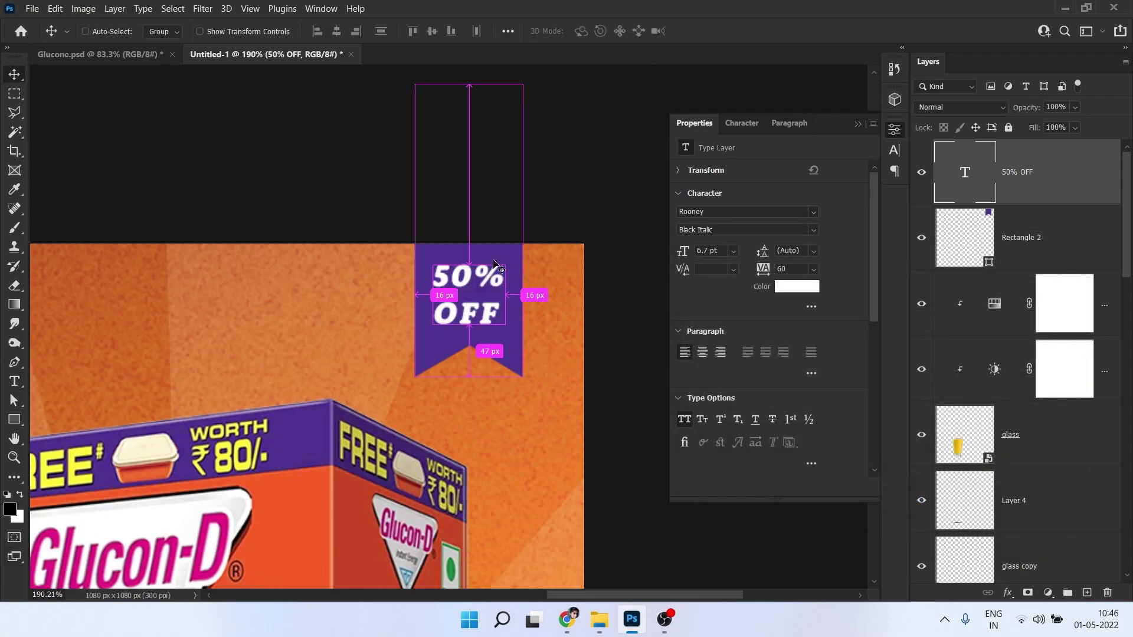
key("ctrl+t")
left_click_drag(503, 333, 506, 336)
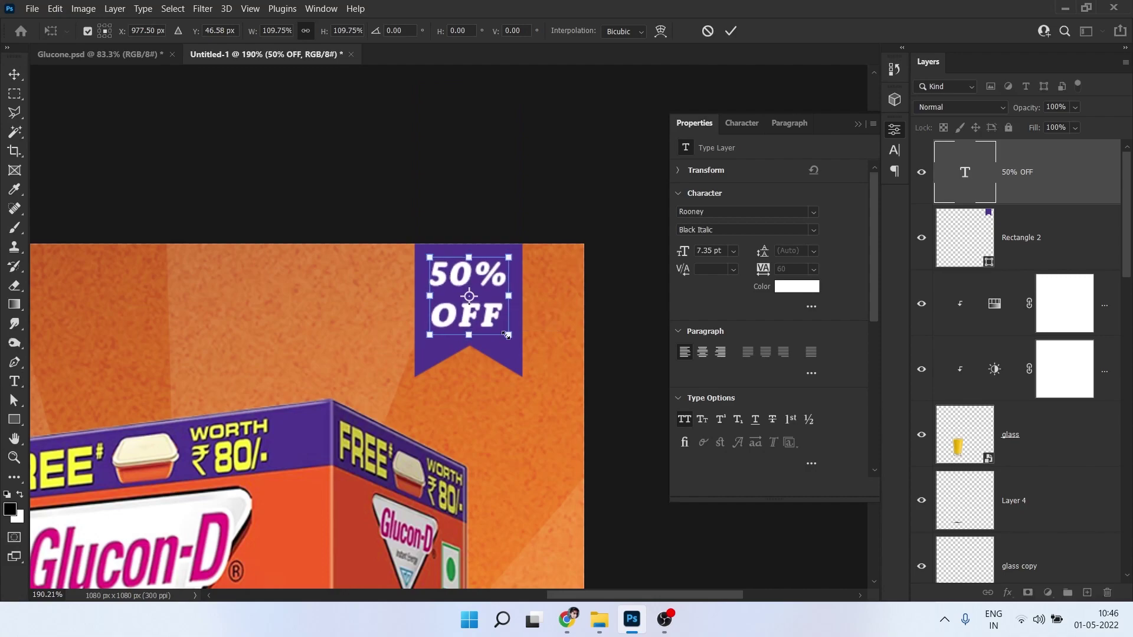
key("Return")
- Change the font style of the "50% OFF" text to Bold
scroll(511, 295, "down", 5)
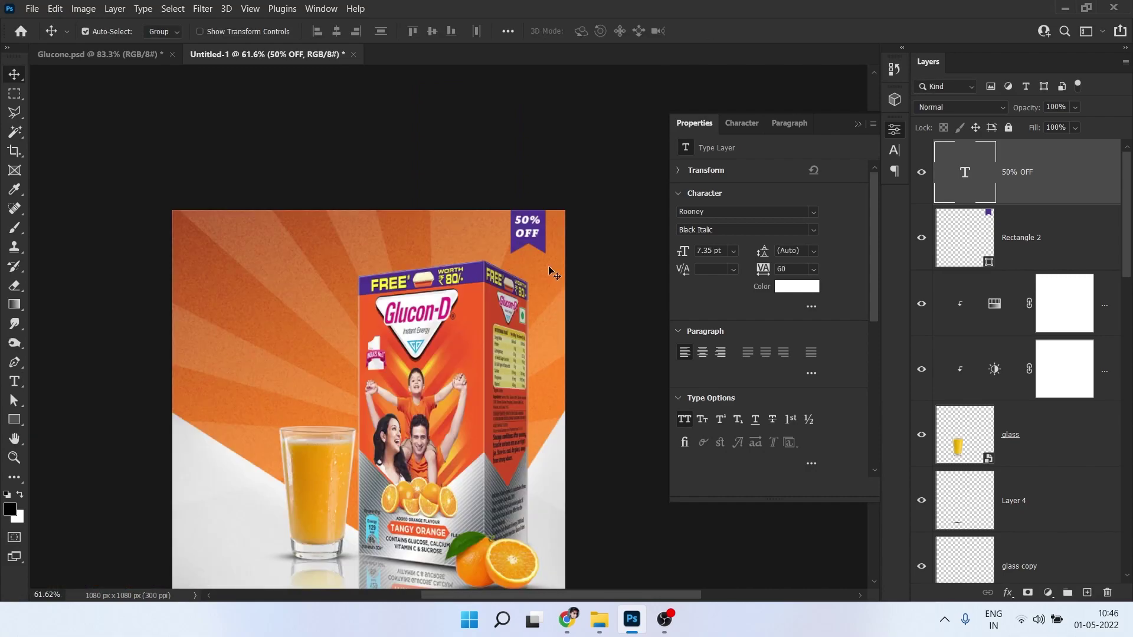
double_click(526, 226)
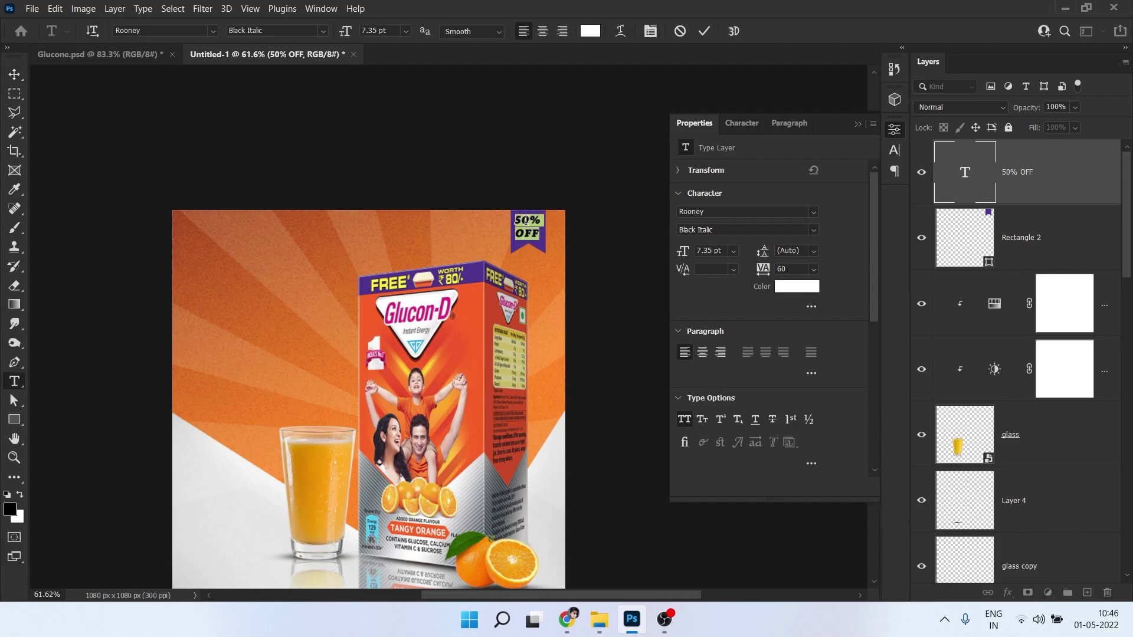
left_click(321, 31)
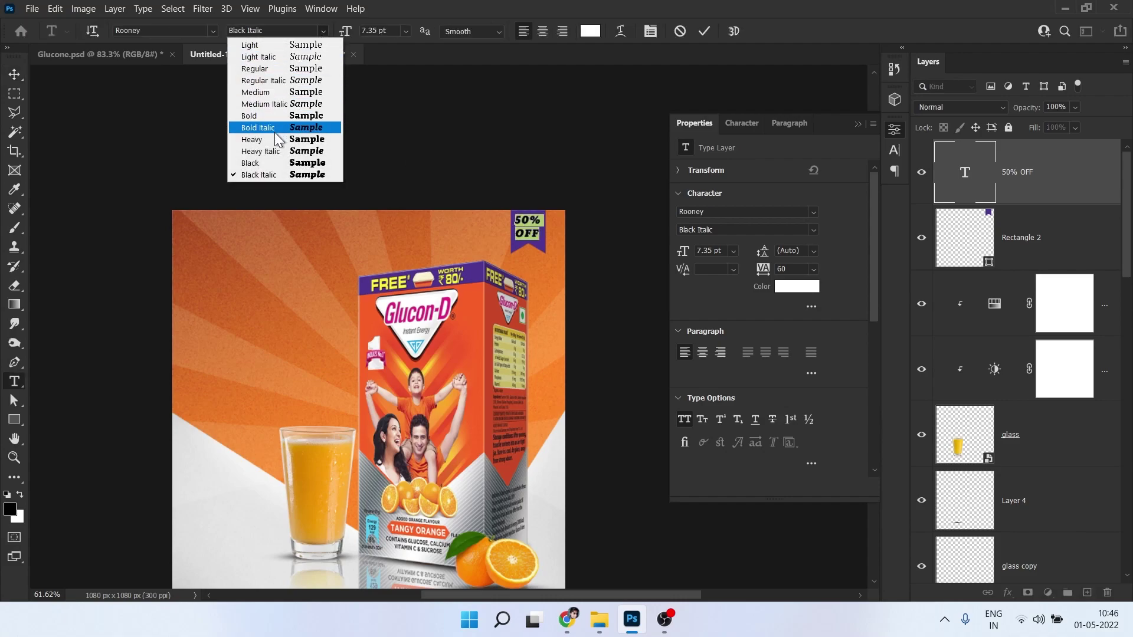
left_click(252, 121)
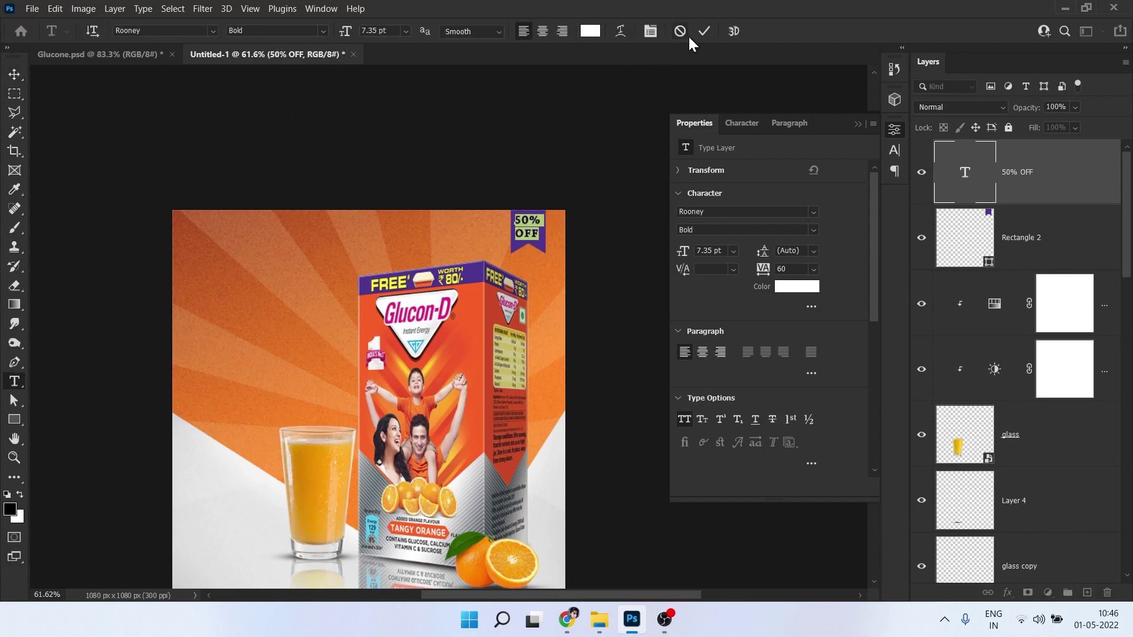
left_click(704, 32)
- Place the logo image from the Glucose folder into the ad and position it in the canvas's upper-left corner
scroll(541, 225, "up", 5)
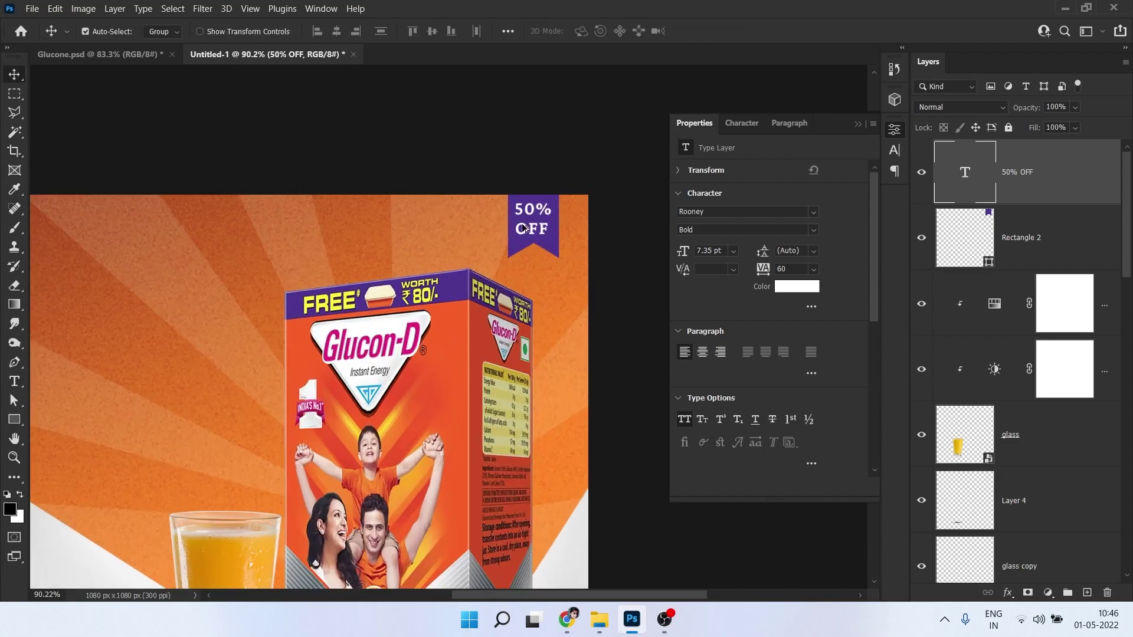
scroll(541, 225, "down", 5)
mouse_move(600, 620)
left_click(502, 531)
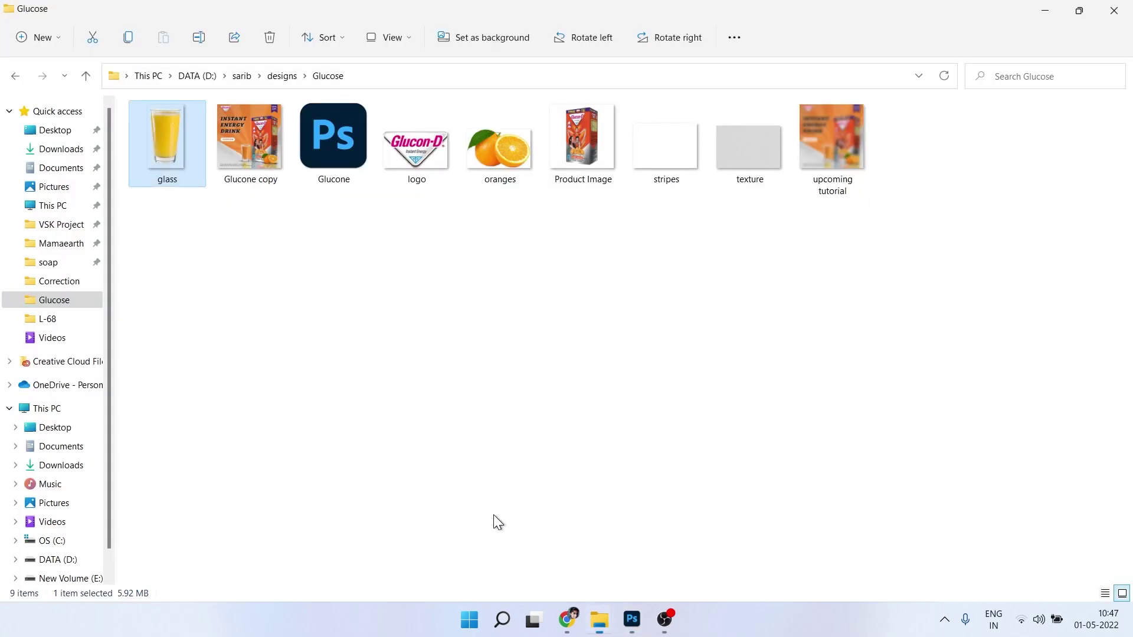
left_click_drag(426, 153, 234, 201)
key("Return")
left_click_drag(377, 205, 352, 151)
left_click(859, 124)
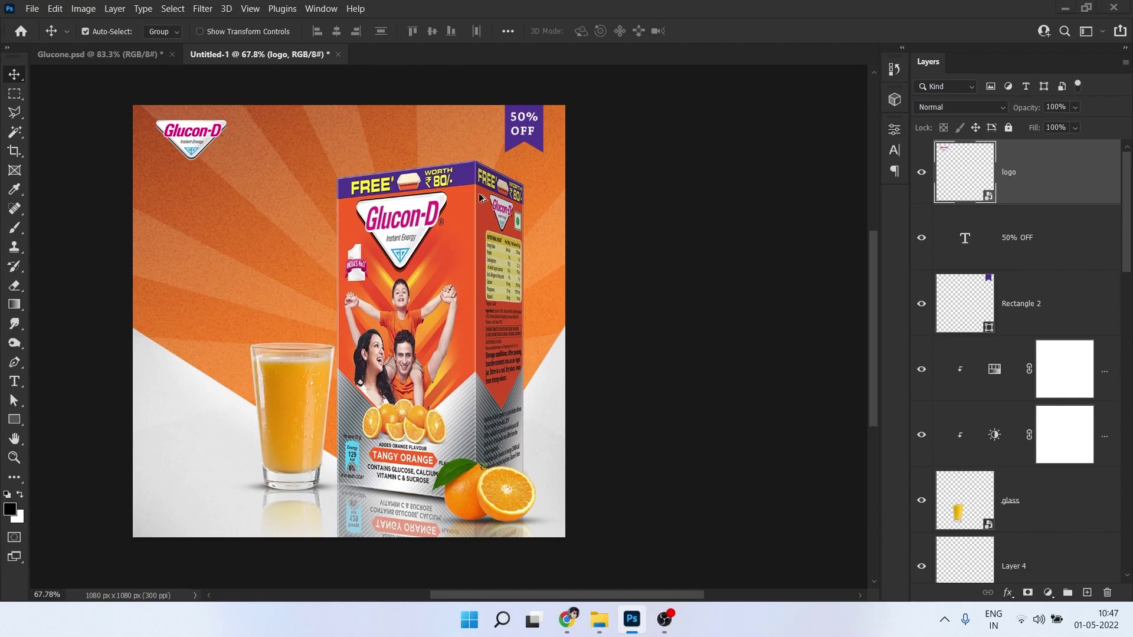
- Copy the "INSTANT ENERGY DRINK" heading from Glucone.psd into the Untitled-1 ad, below the logo
key("alt+Tab")
left_click(554, 323)
key("alt+Tab")
left_click_drag(283, 213, 330, 209)
left_click(120, 59)
double_click(288, 216)
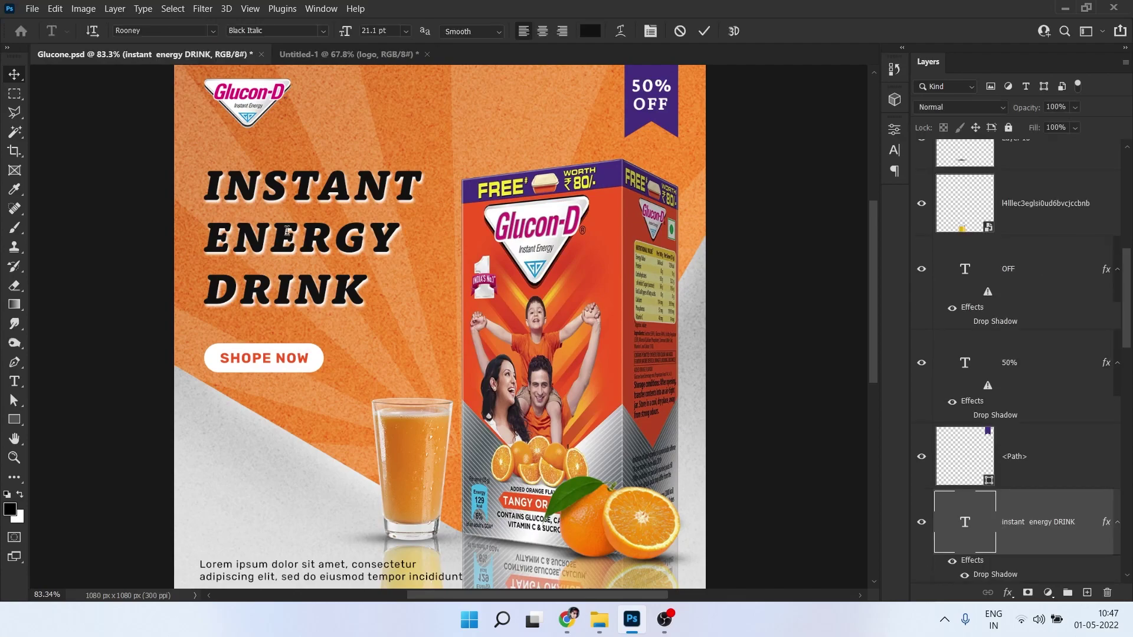
left_click(680, 32)
left_click_drag(297, 190, 273, 239)
double_click(272, 239)
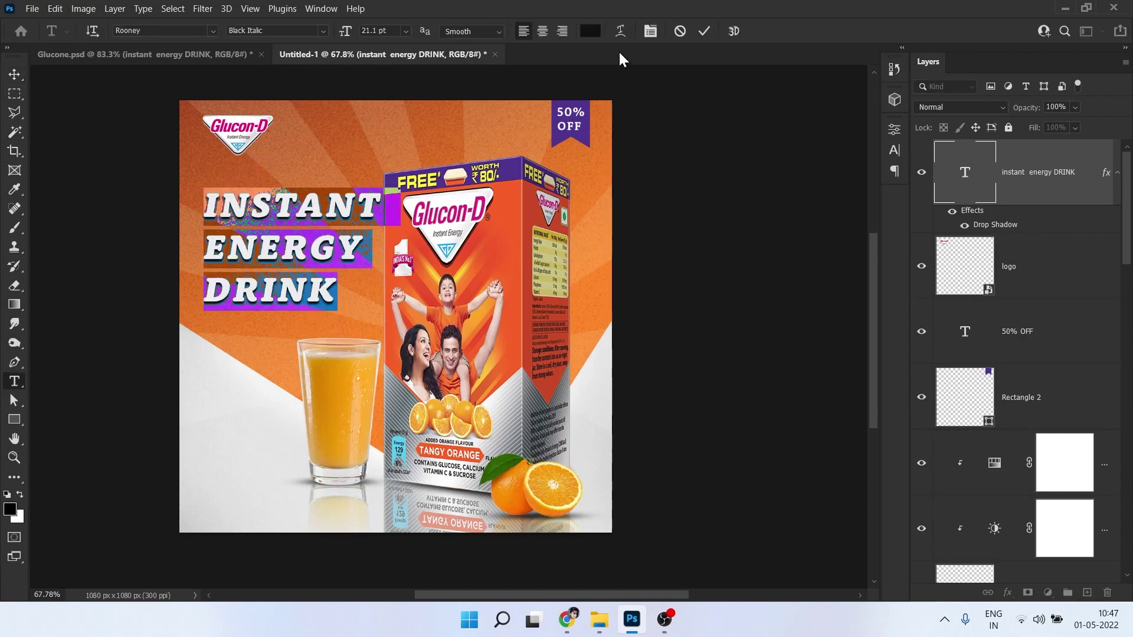
left_click(675, 34)
- Check the copied heading's Drop Shadow settings, then clear its layer style
scroll(298, 260, "up", 3)
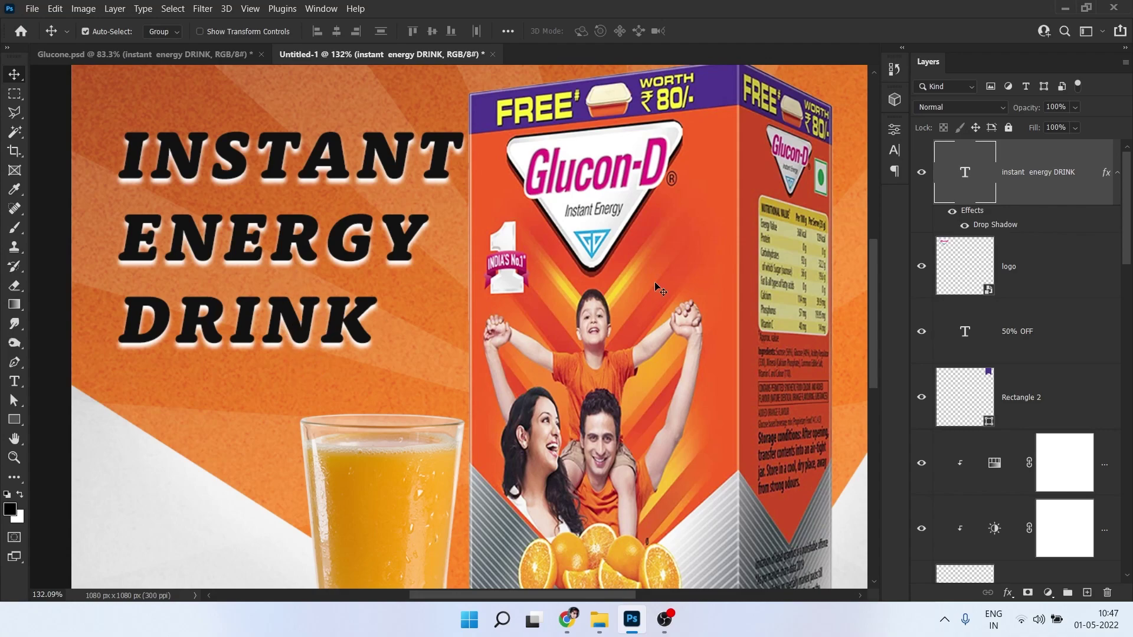
double_click(991, 227)
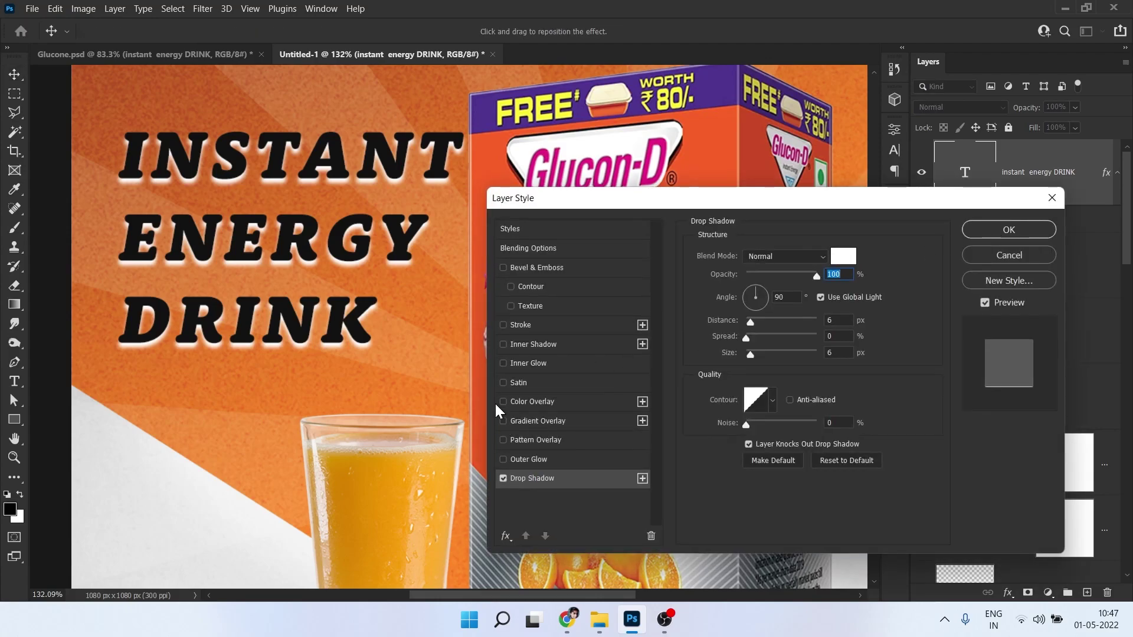
left_click(1000, 258)
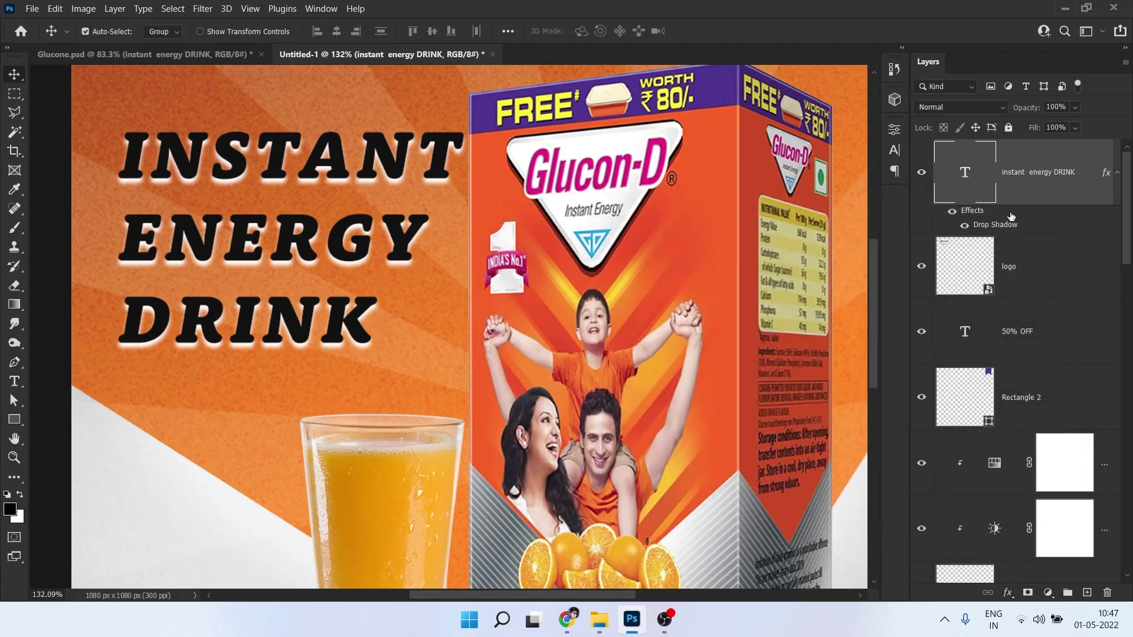
right_click(1030, 176)
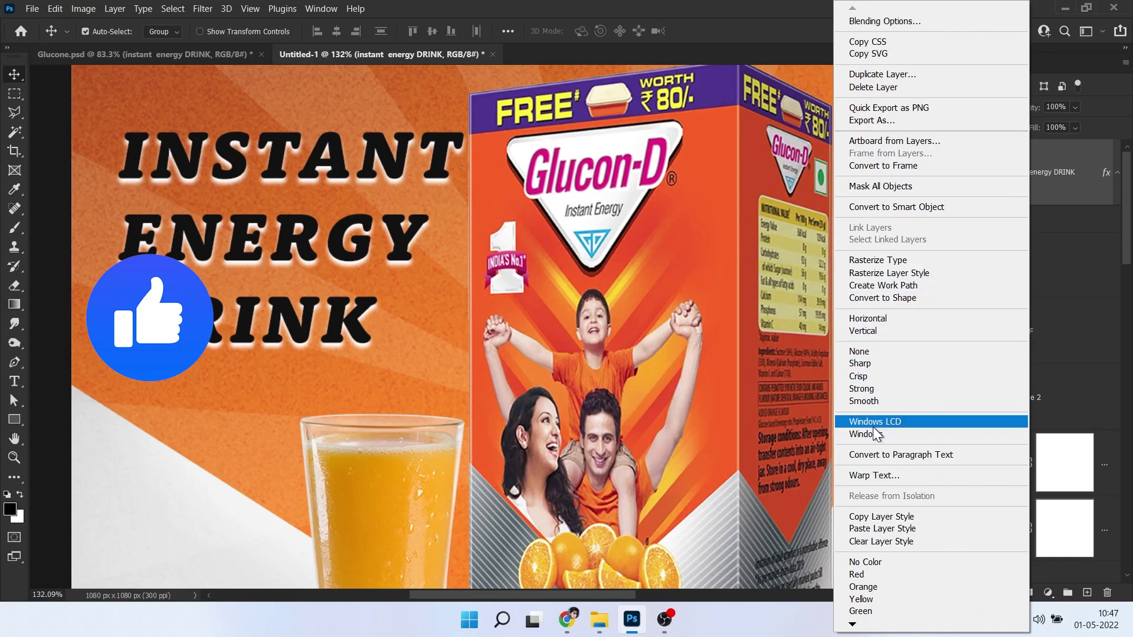
left_click(879, 541)
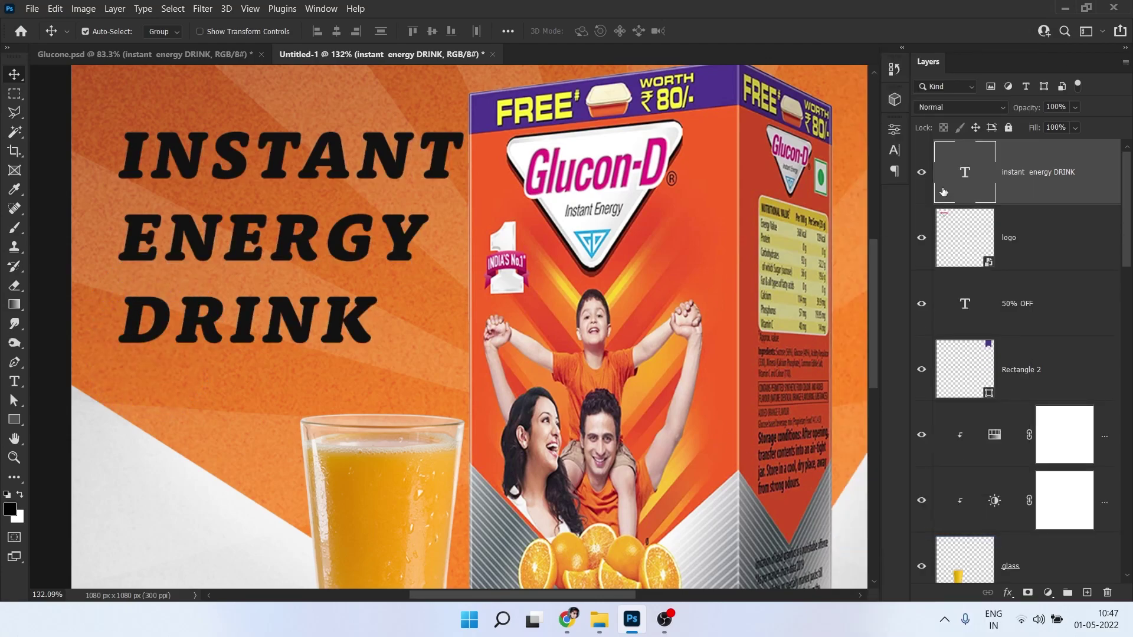
- Check the text colour of the "INSTANT ENERGY DRINK" heading
double_click(954, 181)
left_click(590, 30)
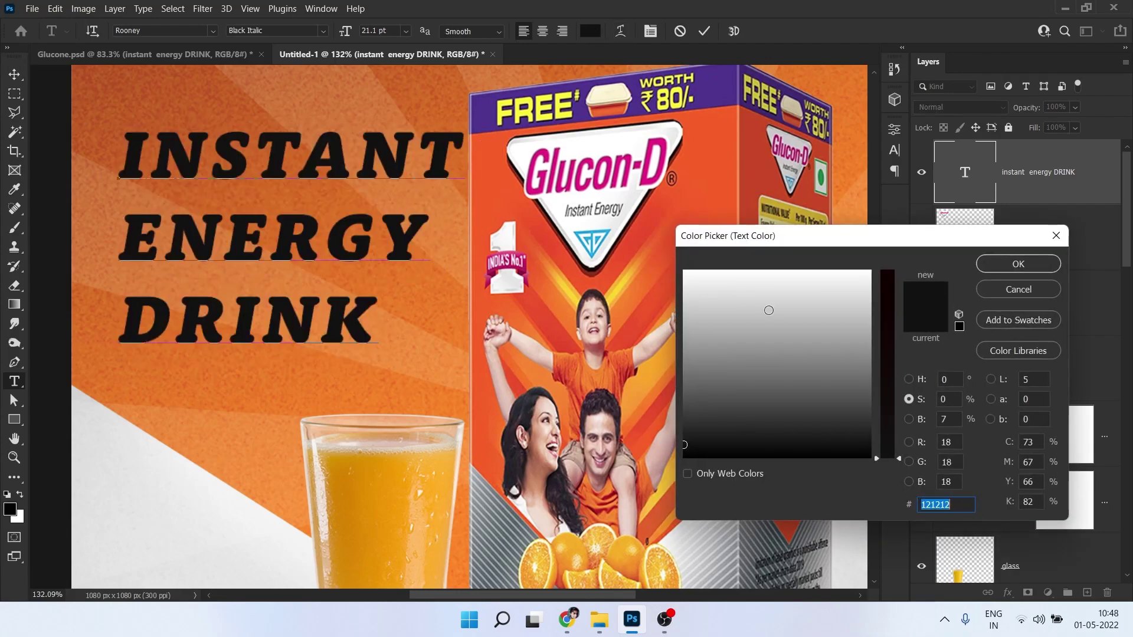
left_click(995, 292)
left_click(152, 32)
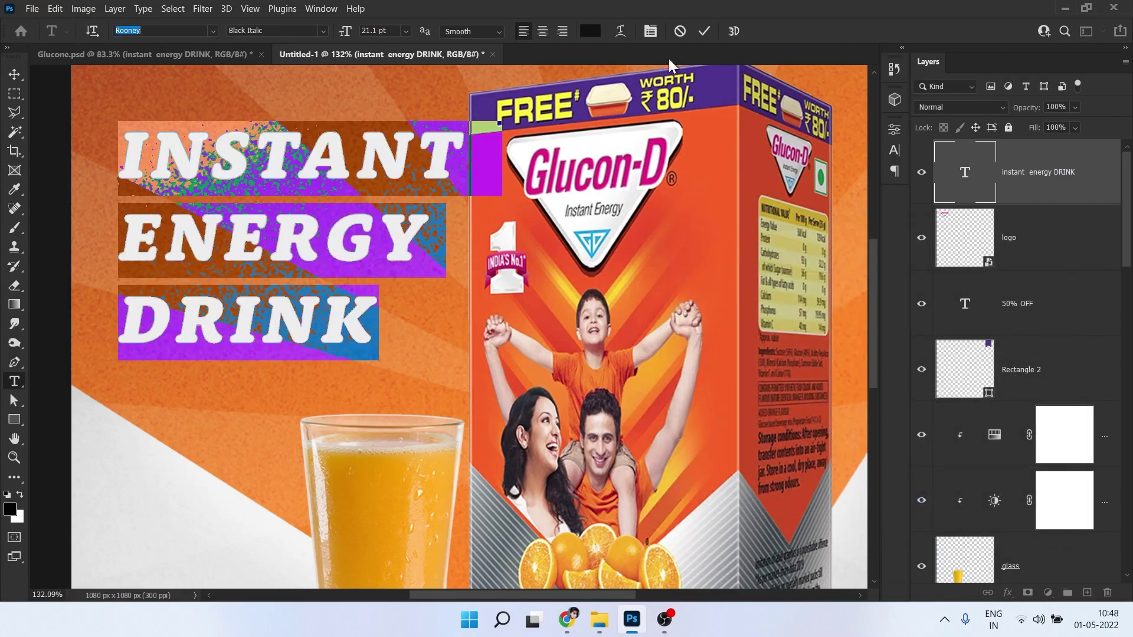
left_click(703, 32)
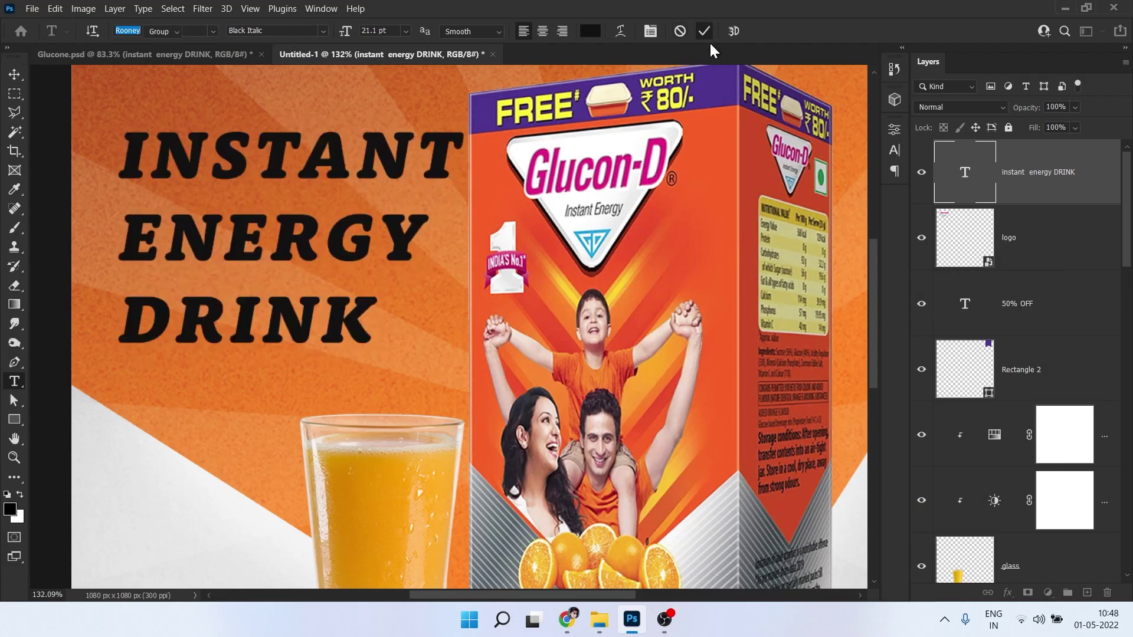
key("v")
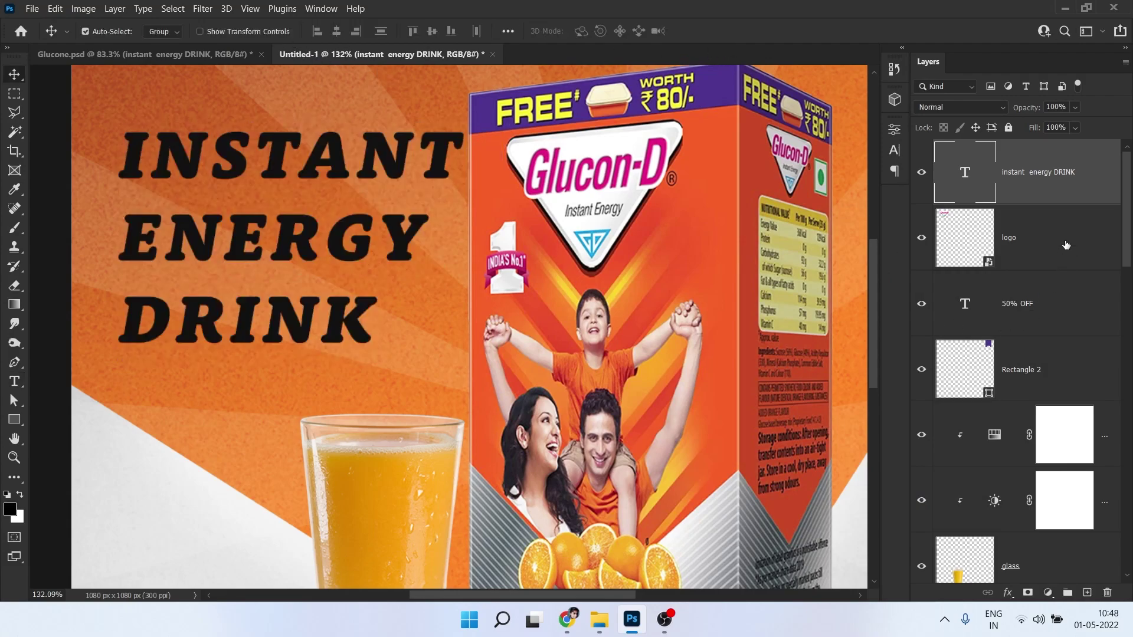
- Add a Drop Shadow to the "INSTANT ENERGY DRINK" heading with Normal blend mode and white colour
left_click(1007, 592)
left_click(1030, 583)
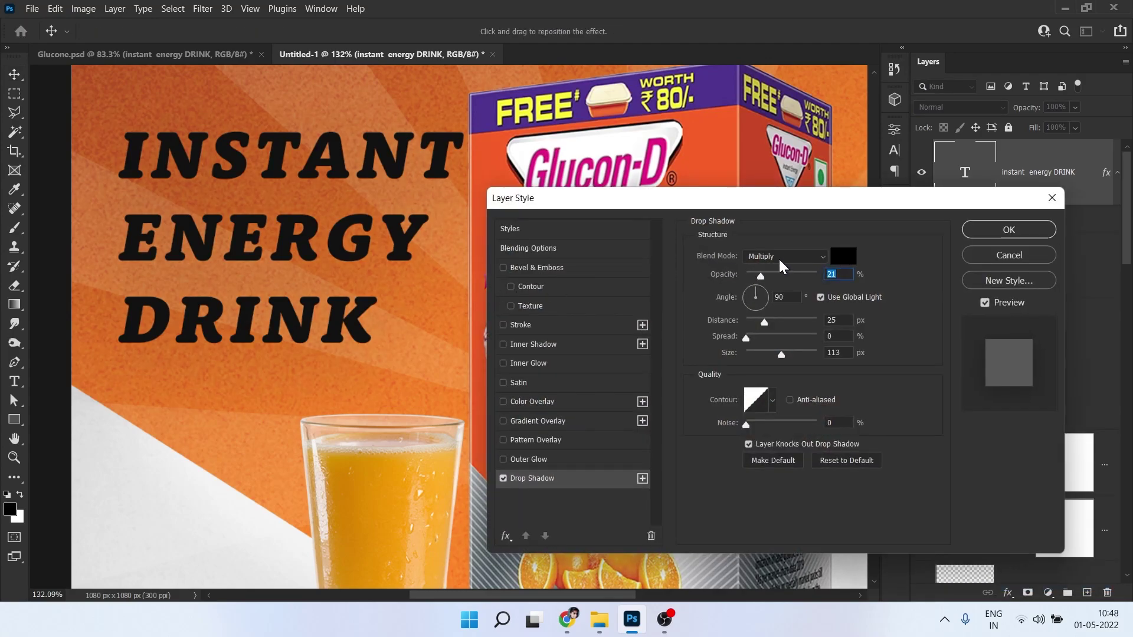
left_click(767, 258)
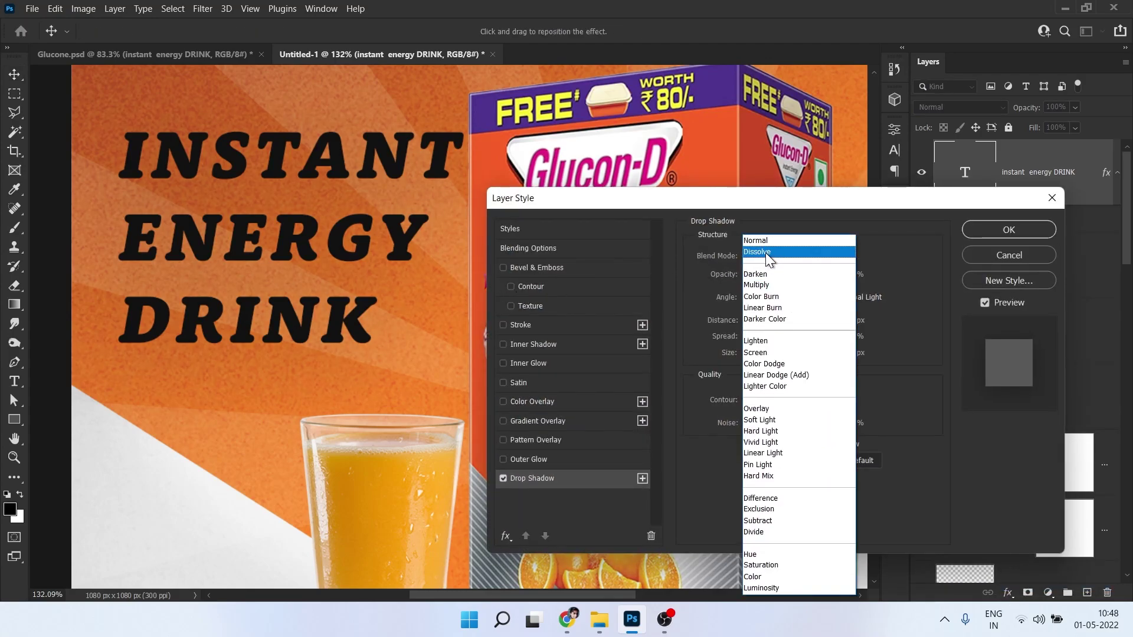
left_click(761, 245)
left_click(843, 255)
type("ffffff")
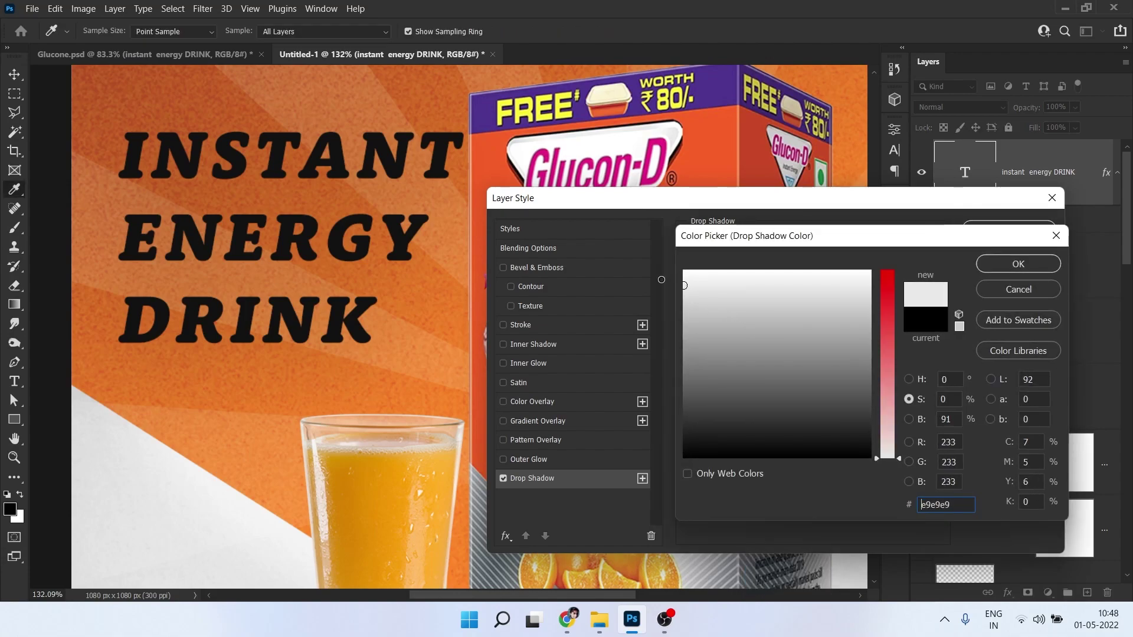
left_click(992, 268)
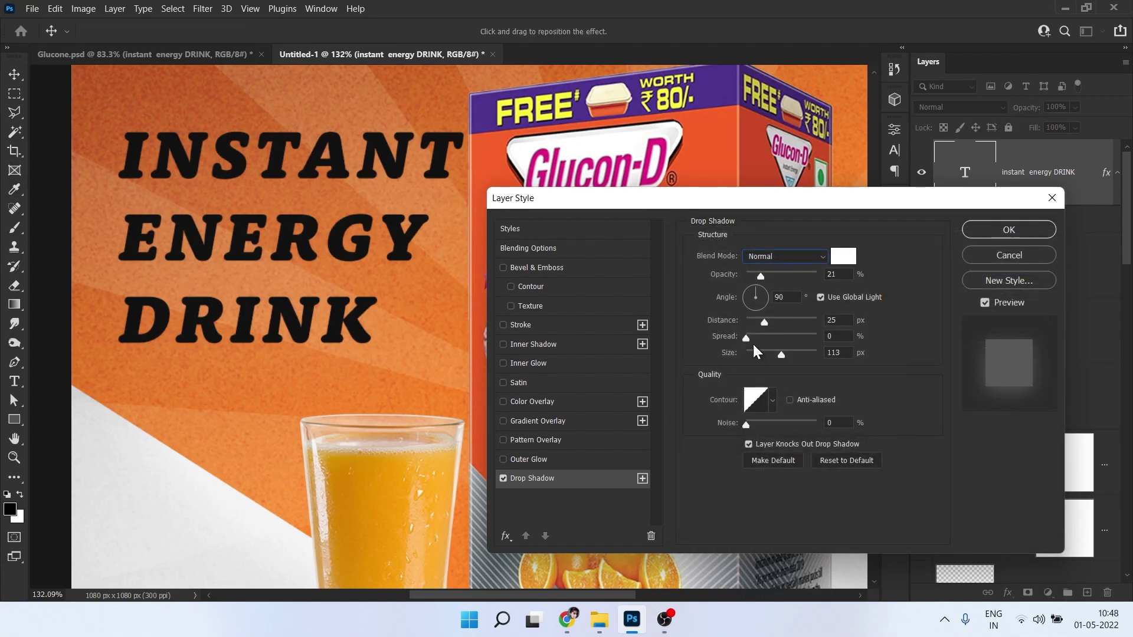
- Set the heading's drop shadow to 100% opacity, 111° angle, 5 px distance and 4 px size, and apply it
left_click_drag(761, 277, 865, 279)
left_click_drag(780, 354, 578, 350)
left_click_drag(331, 300, 328, 284)
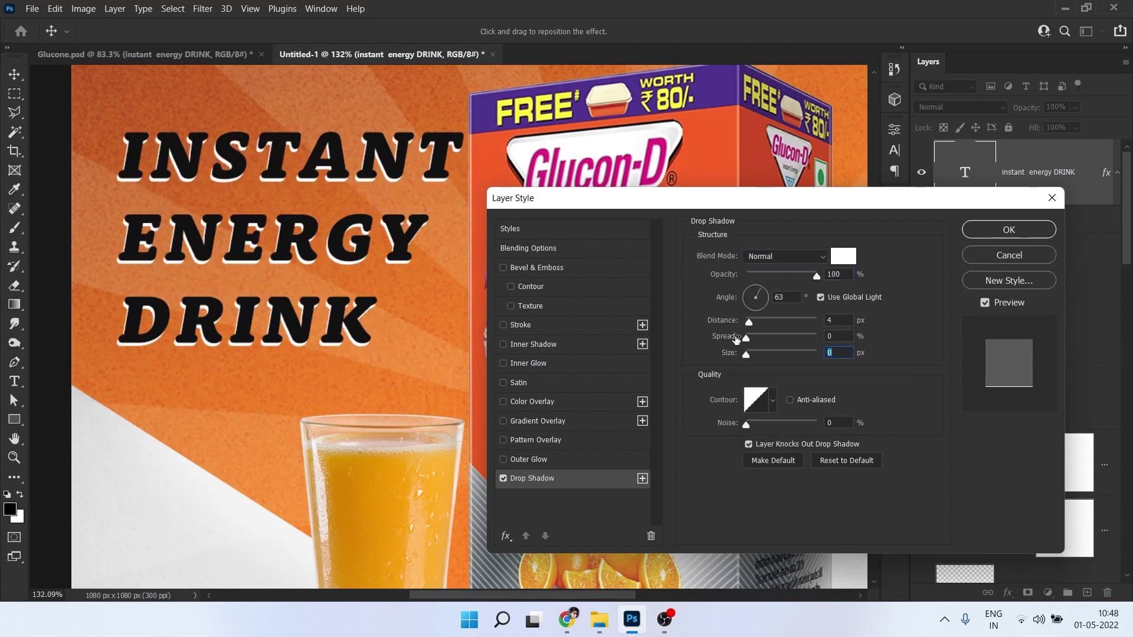
left_click_drag(745, 355, 749, 357)
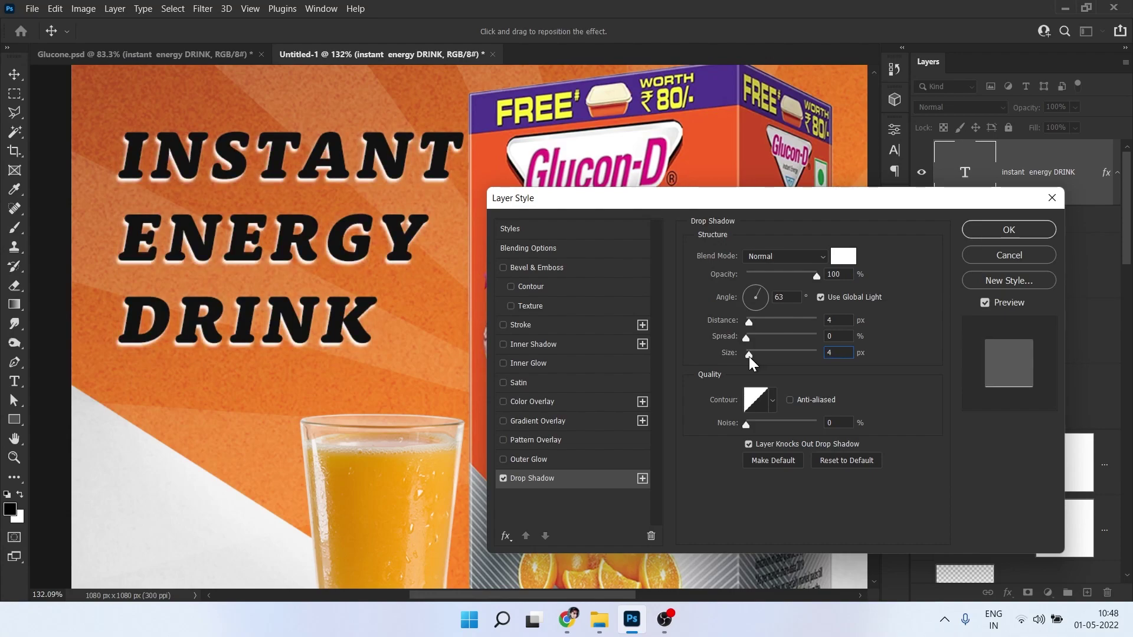
left_click_drag(338, 290, 305, 293)
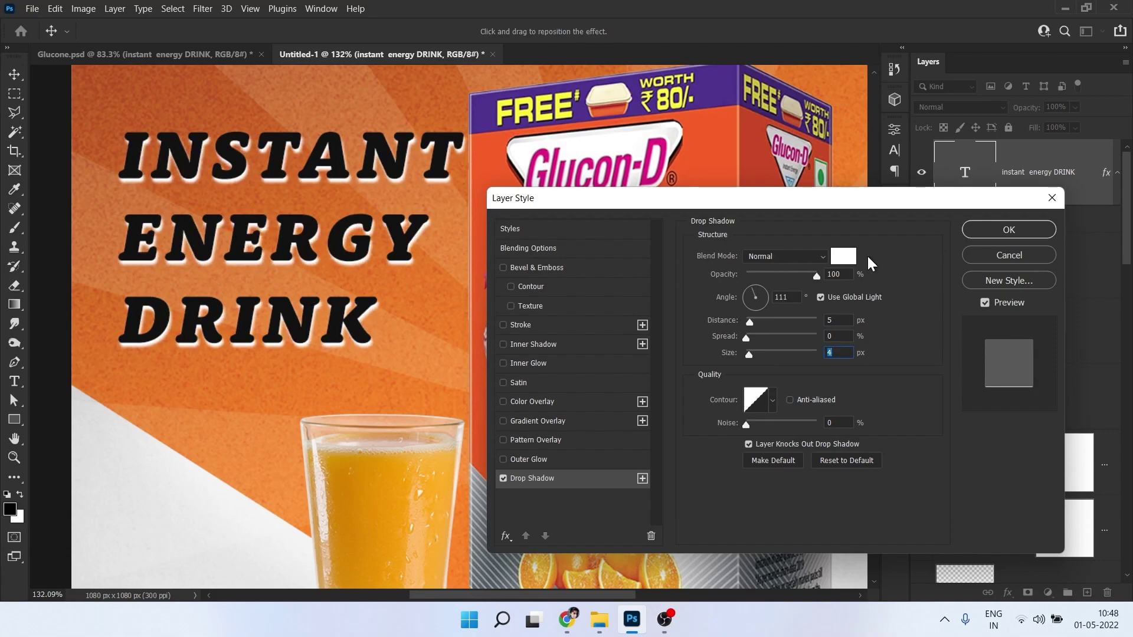
left_click(997, 232)
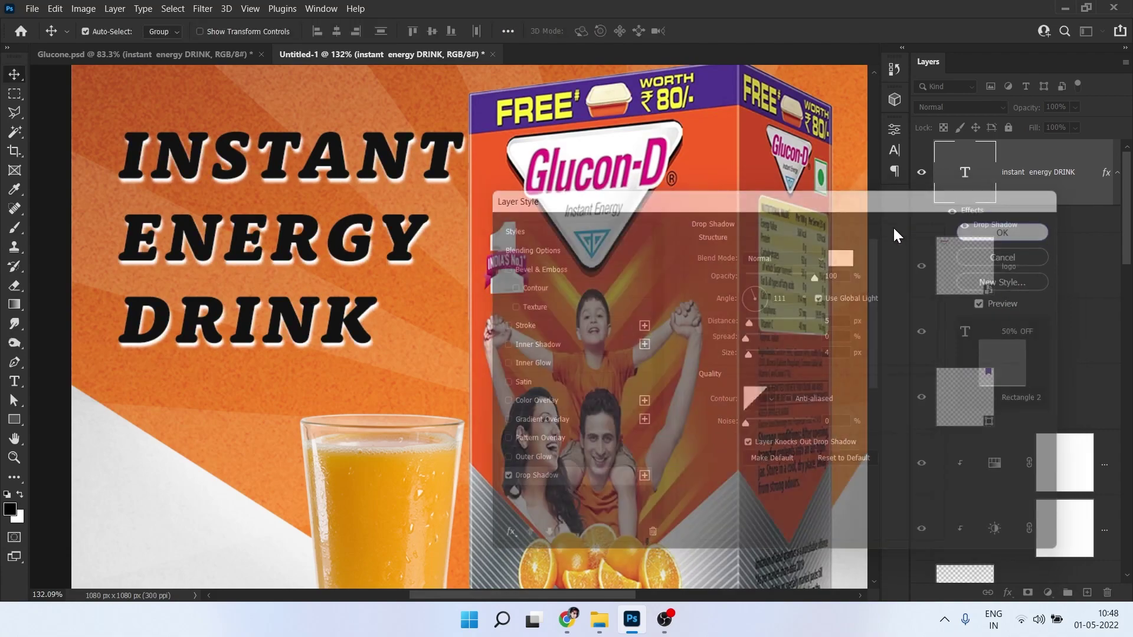
- Draw a 206 × 56 px rectangle below the heading in Untitled-1 and round its corners to 28 px
key("ctrl+0")
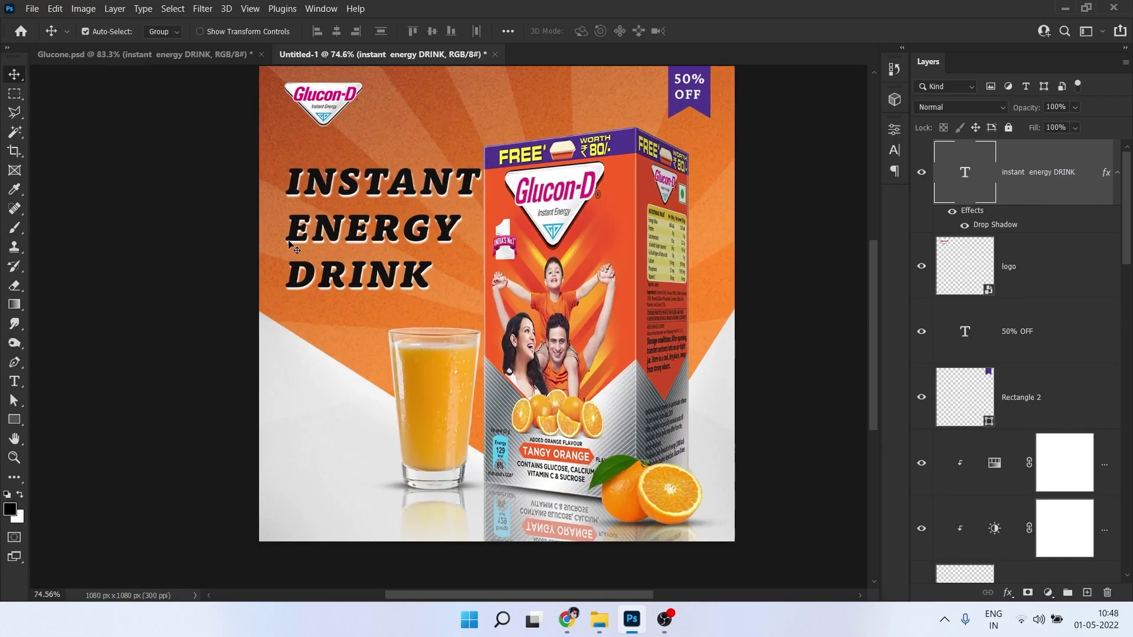
left_click_drag(331, 265, 314, 205)
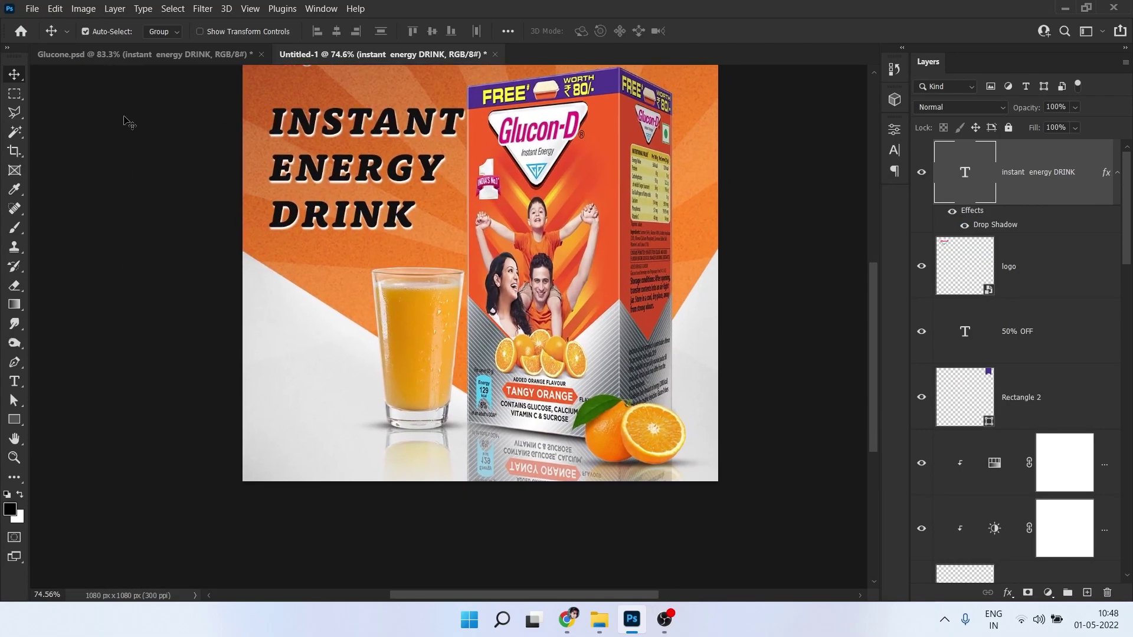
left_click(152, 54)
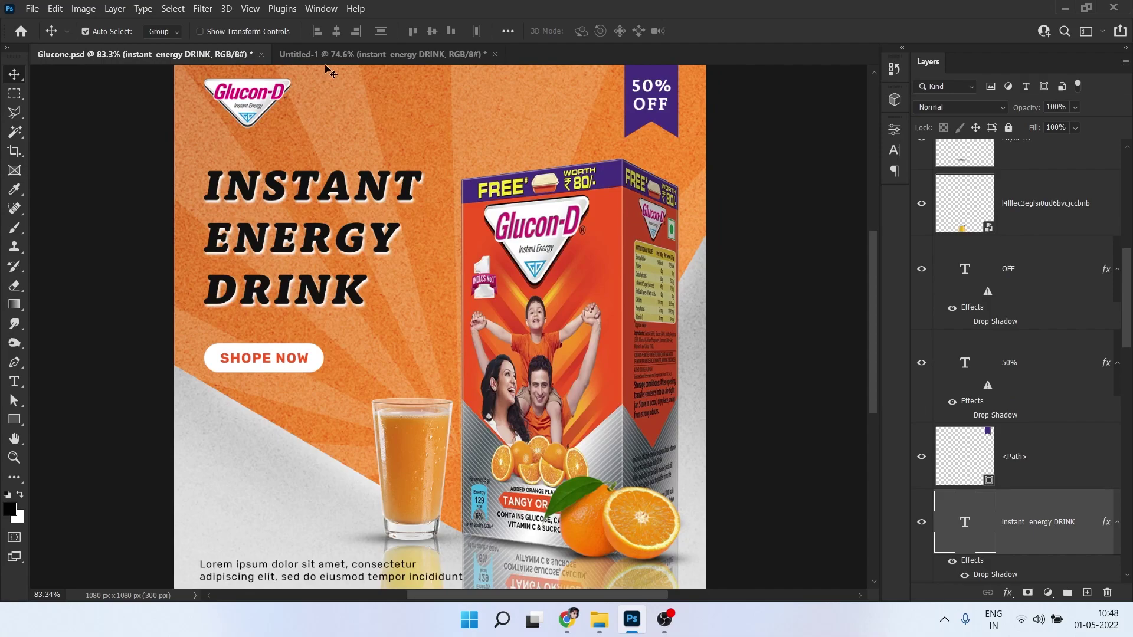
left_click(378, 54)
scroll(275, 289, "up", 3)
left_click(14, 420)
left_click_drag(267, 319, 400, 355)
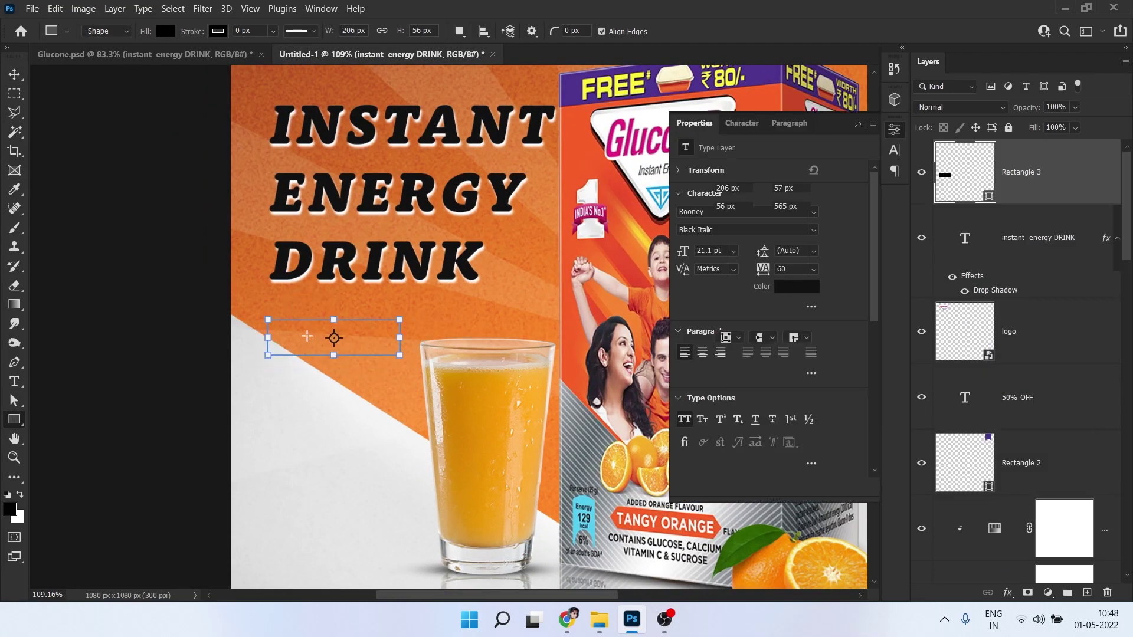
left_click_drag(708, 359, 817, 362)
- Fill the rounded rectangle with white and move it up closer to the heading, to Y 540 px
scroll(292, 347, "up", 6)
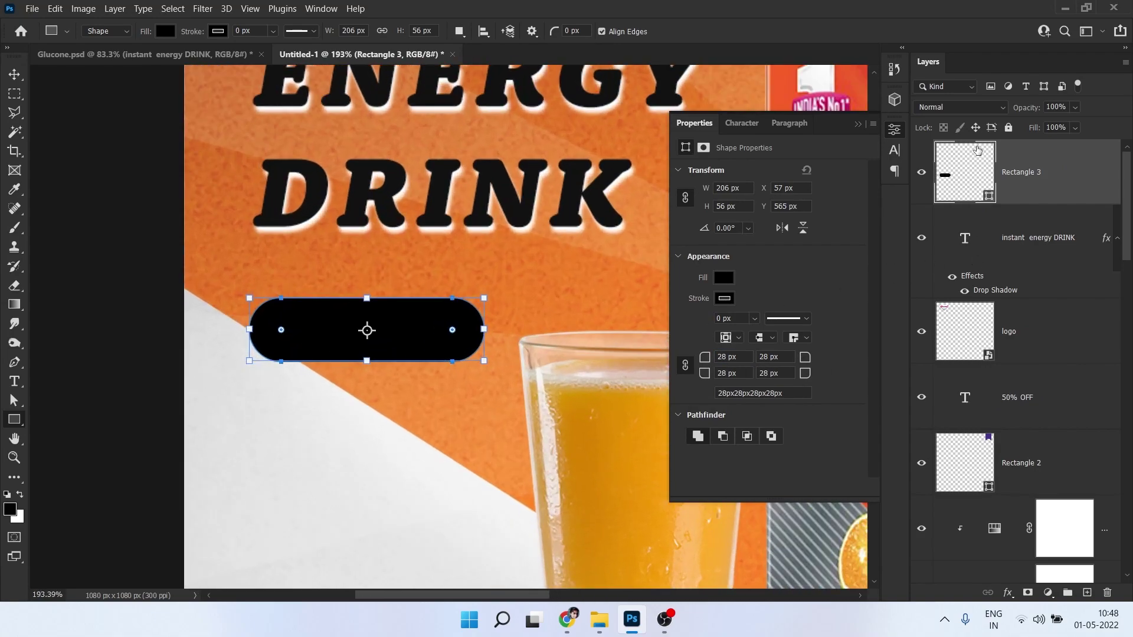
double_click(977, 151)
left_click_drag(706, 320, 873, 269)
left_click(991, 268)
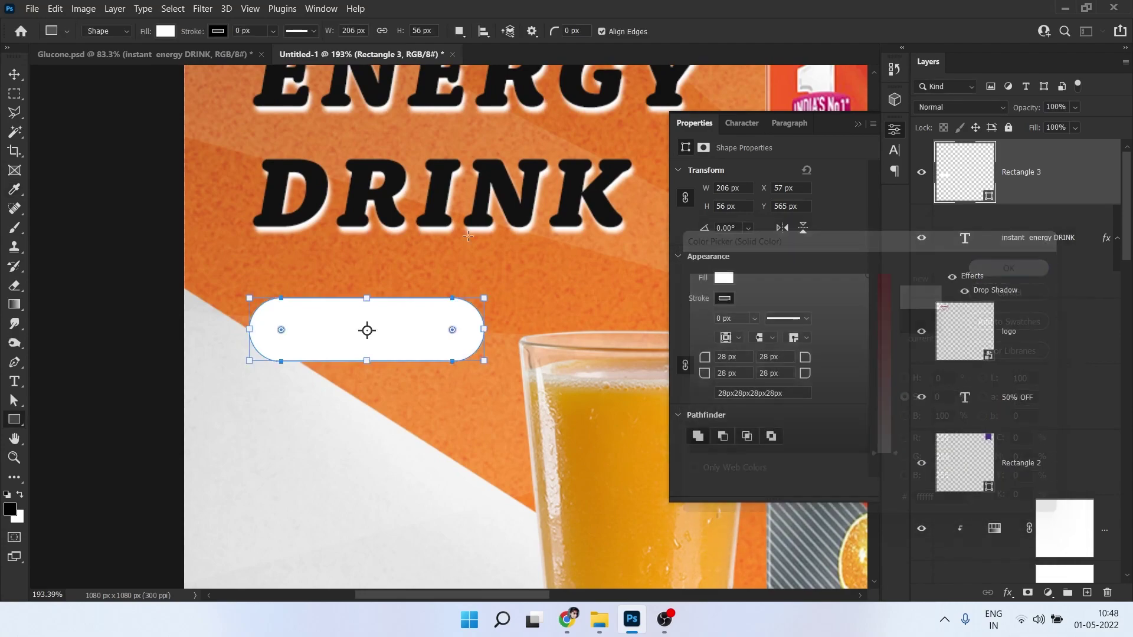
key("v")
left_click_drag(366, 345, 364, 317)
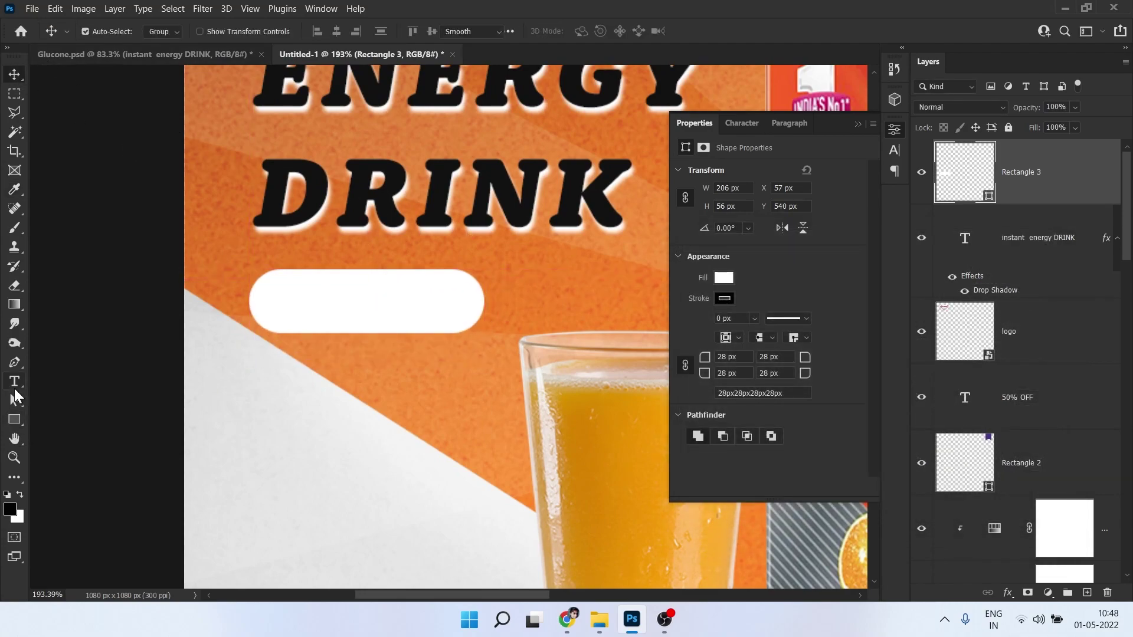
- Add the text "Shop now" in 6 pt Rubik Bold on the white rounded rectangle
left_click(14, 381)
left_click(232, 463)
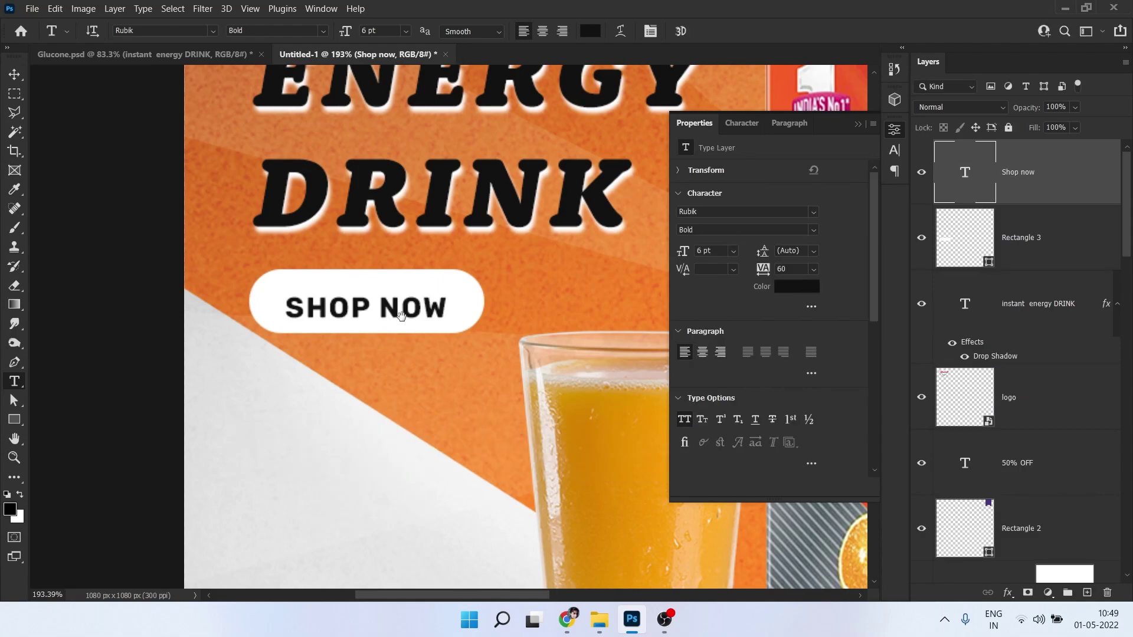
scroll(401, 315, "up", 2)
scroll(401, 316, "right", 1)
key("v")
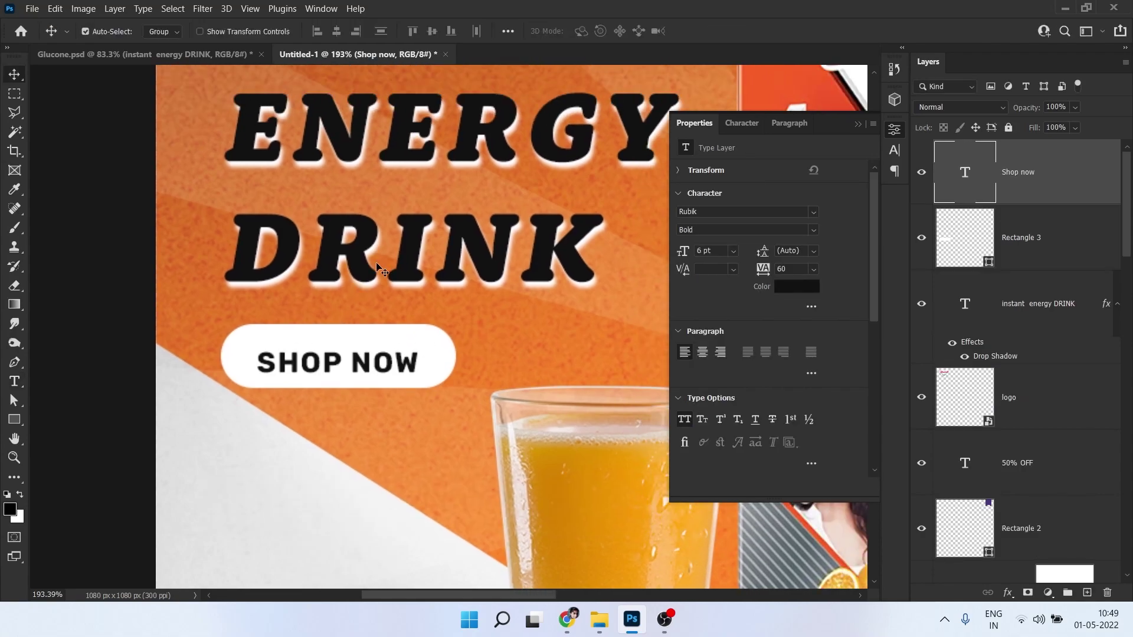
- Centre the "Shop now" text and the white rounded rectangle on each other horizontally and vertically
left_click(951, 246)
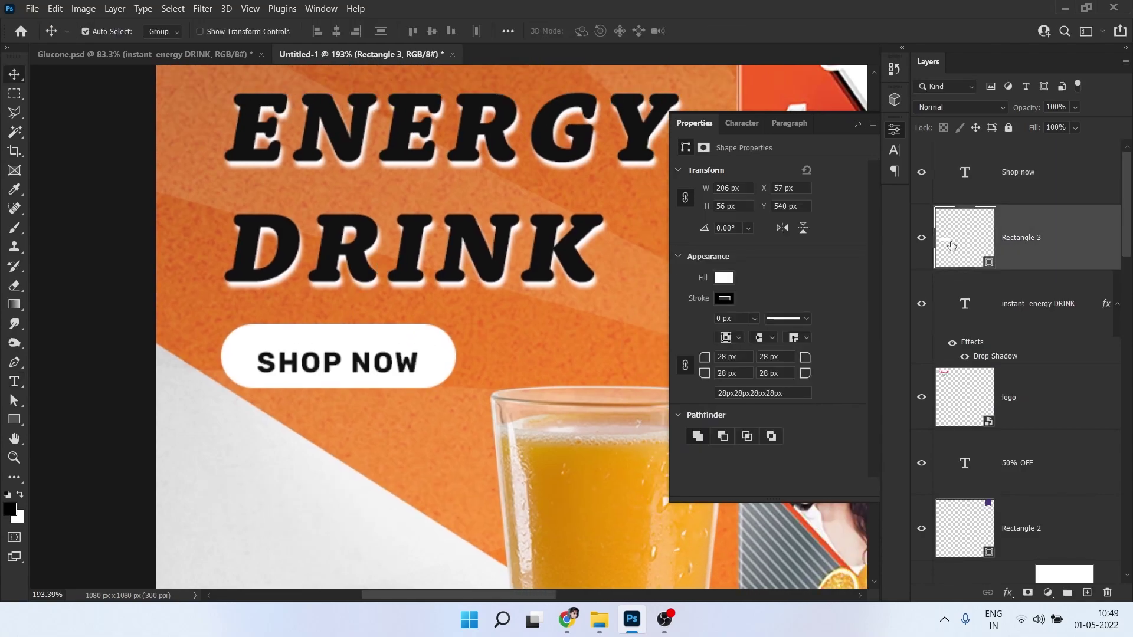
left_click(1034, 172, "ctrl")
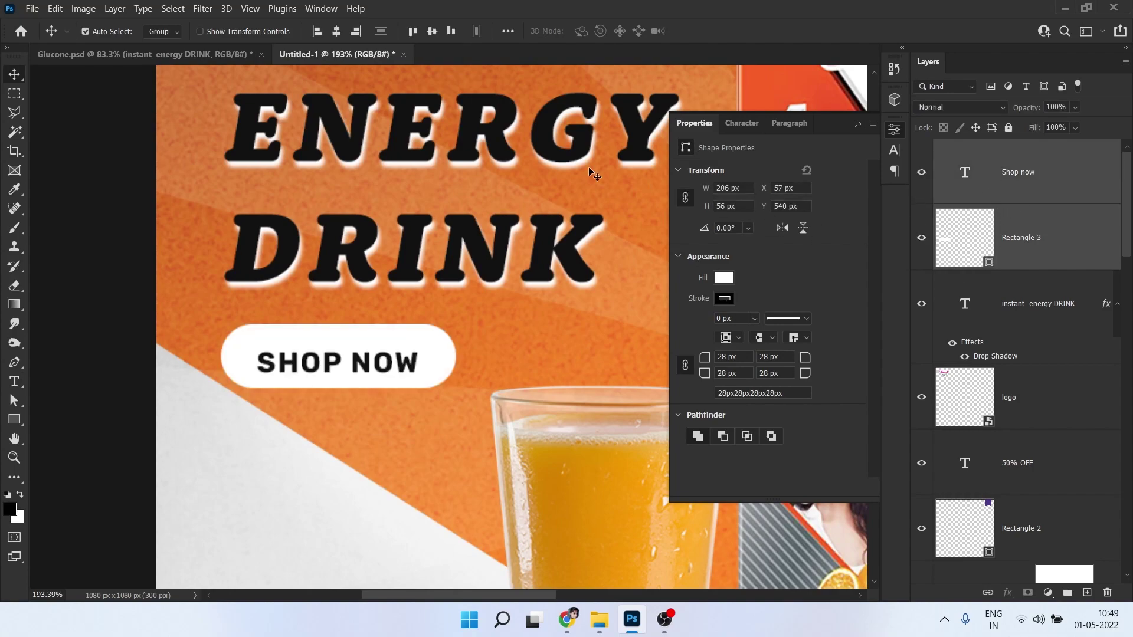
left_click(337, 31)
left_click(432, 31)
scroll(358, 422, "down", 4)
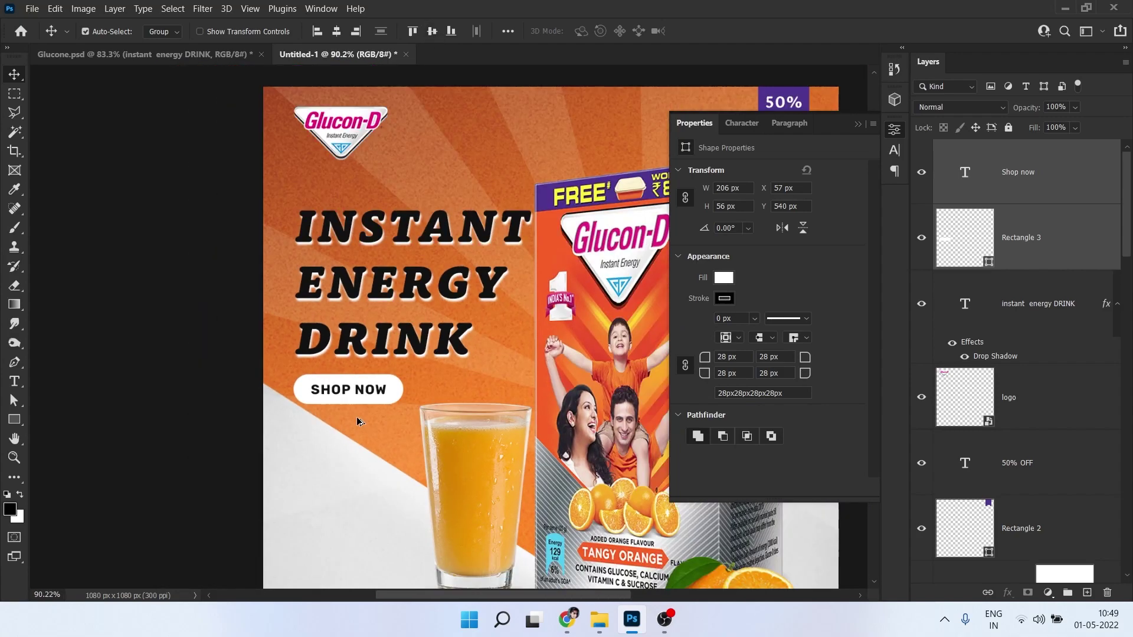
left_click_drag(367, 349, 349, 385)
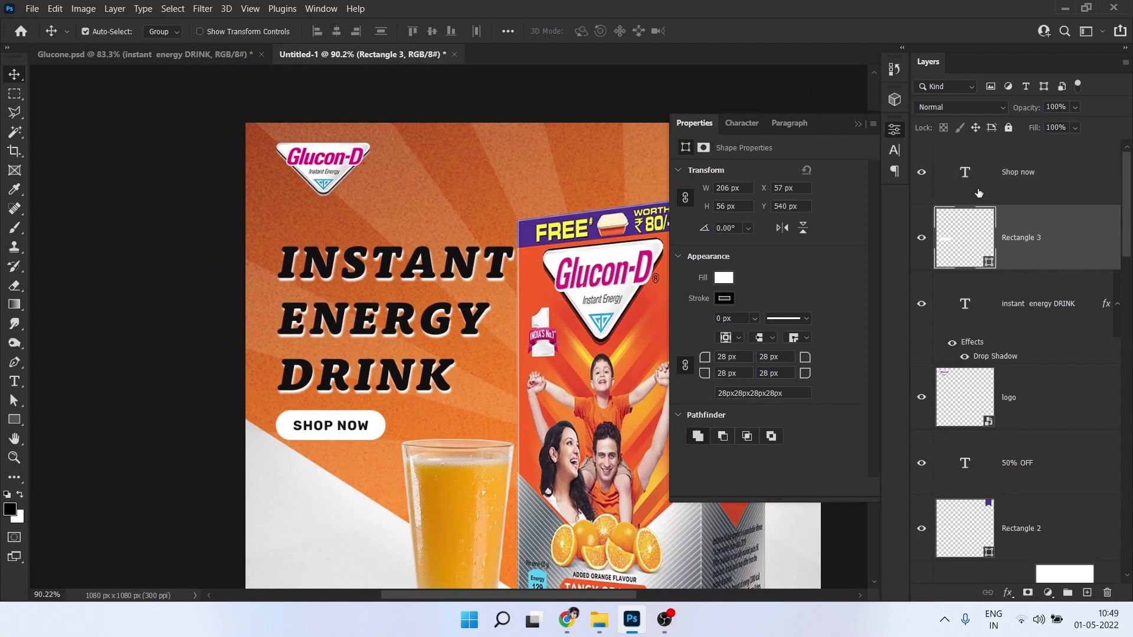
- Recolour the "Shop now" text to purple #4e348f, sampled from the upper band of the product box
double_click(977, 187)
left_click(590, 31)
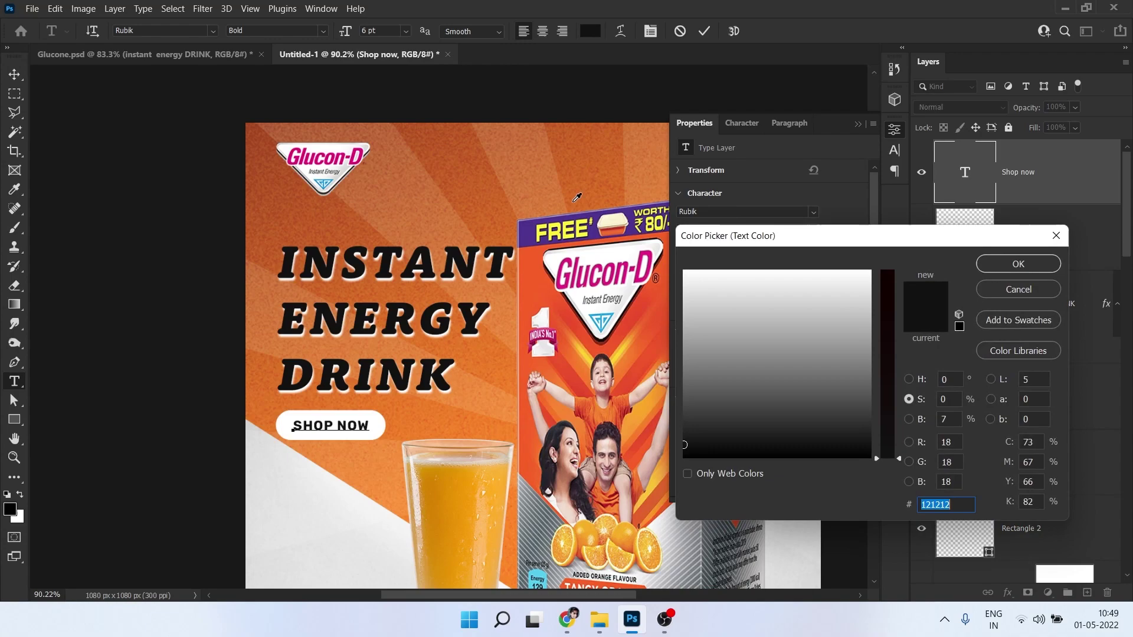
left_click(529, 223)
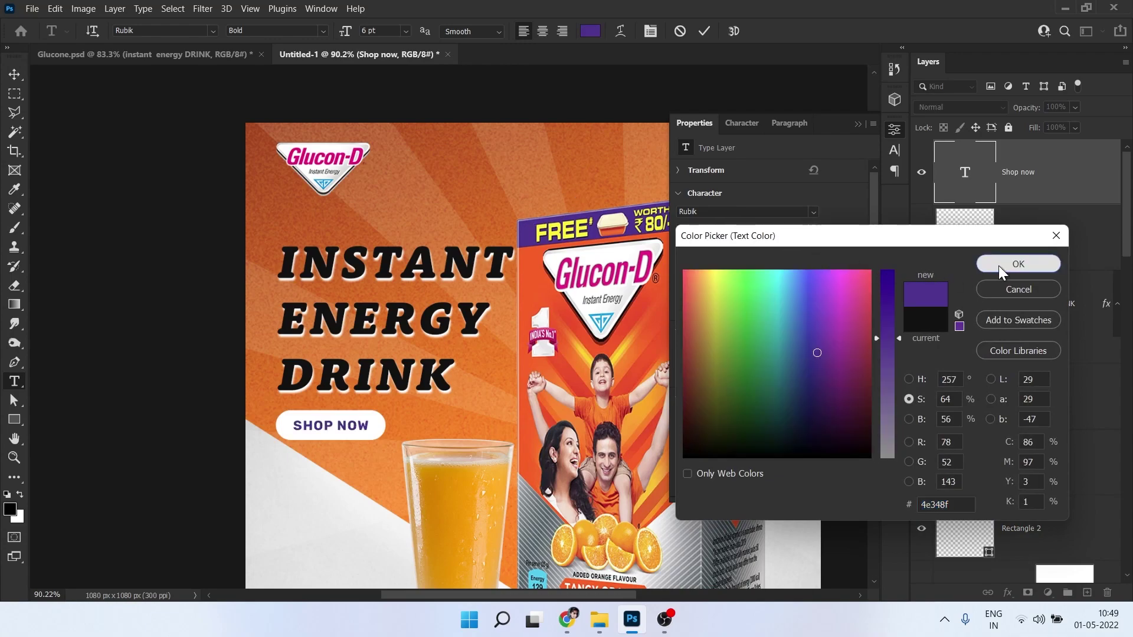
left_click(1003, 264)
left_click(704, 31)
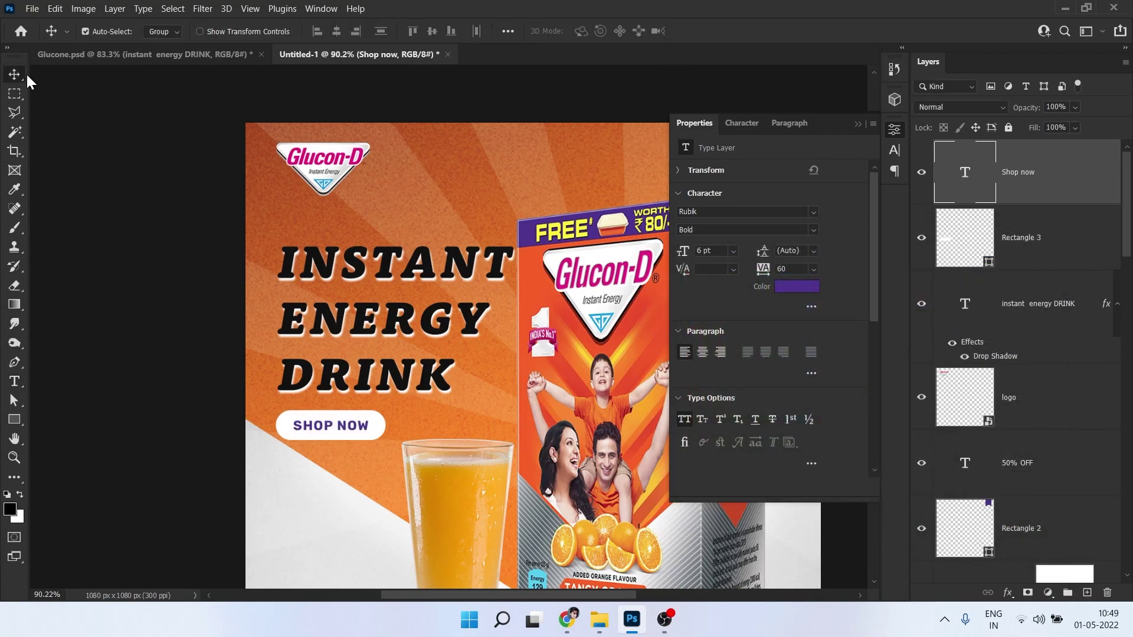
scroll(248, 336, "down", 5)
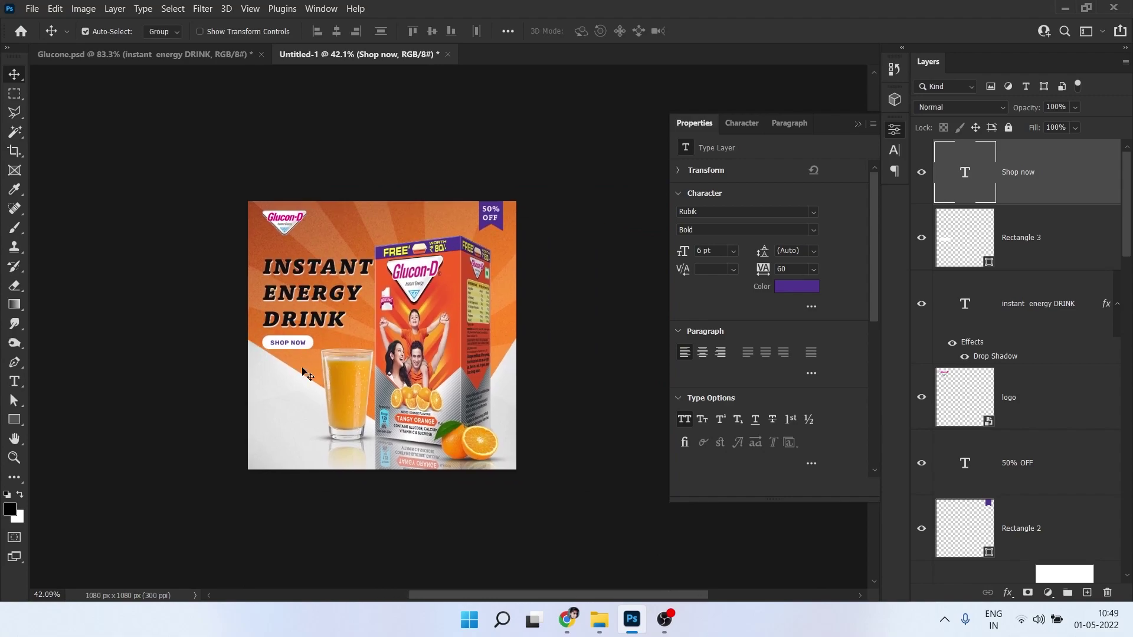
scroll(310, 354, "up", 2)
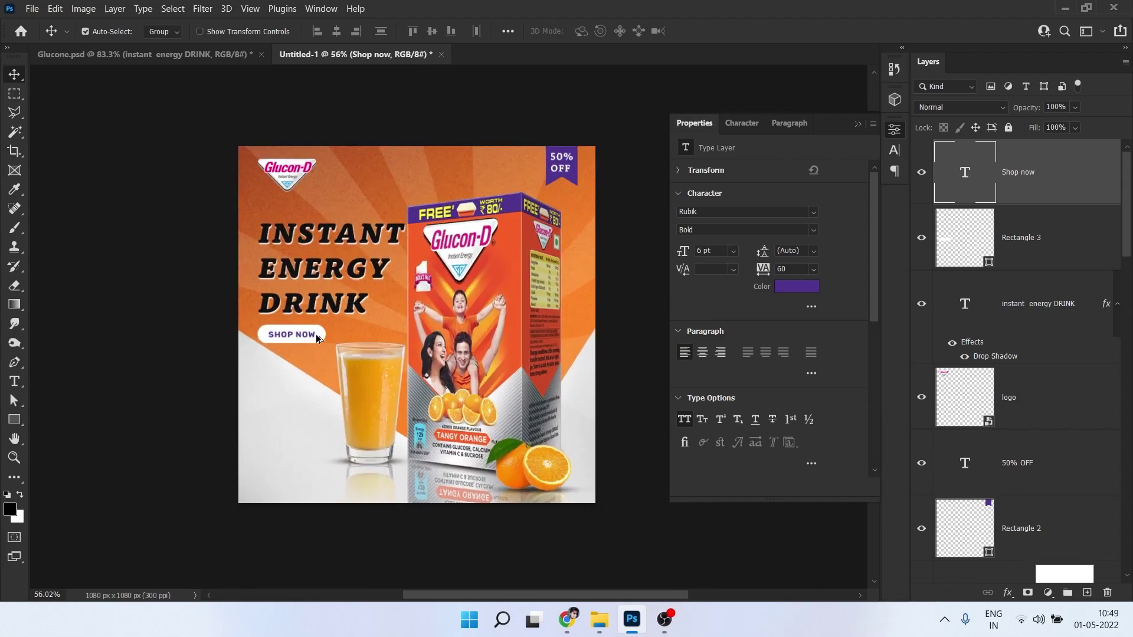
- Scale the selected box, glass and orange layers down slightly together and nudge them up and to the left
left_click(858, 124)
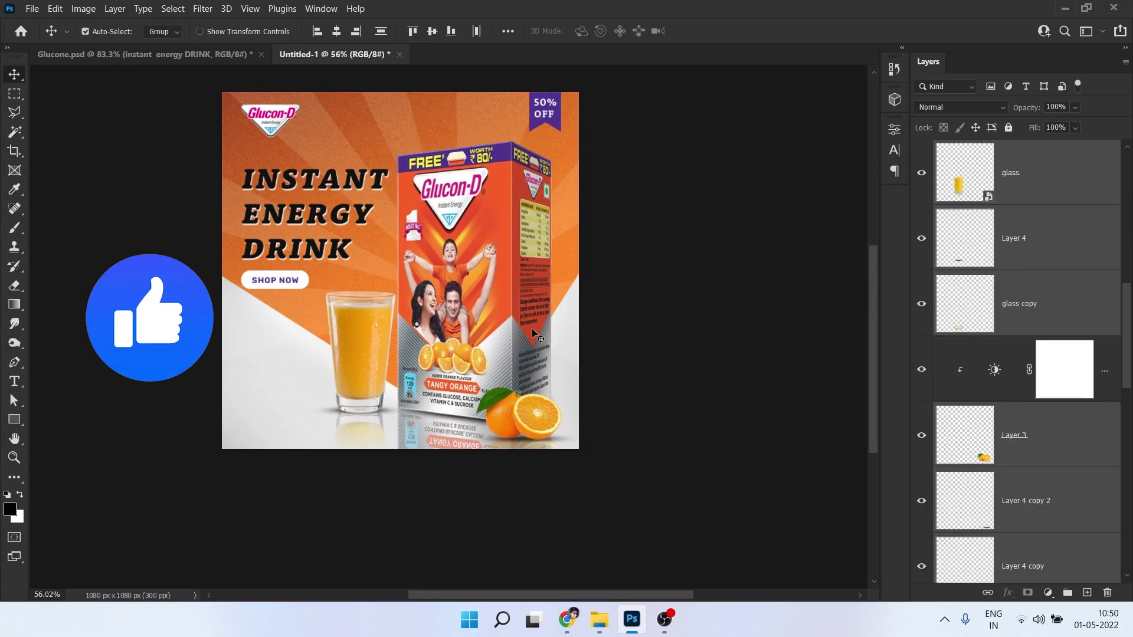
key("ctrl+t")
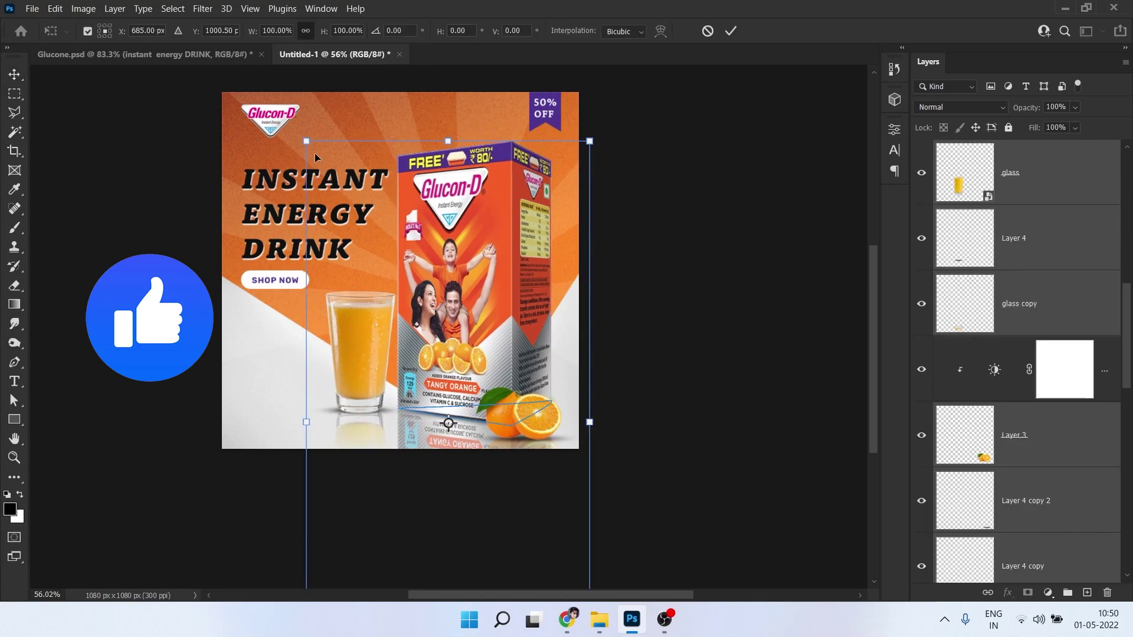
left_click_drag(307, 141, 312, 152)
left_click_drag(429, 197, 432, 193)
key("Return")
left_click_drag(486, 224, 484, 229)
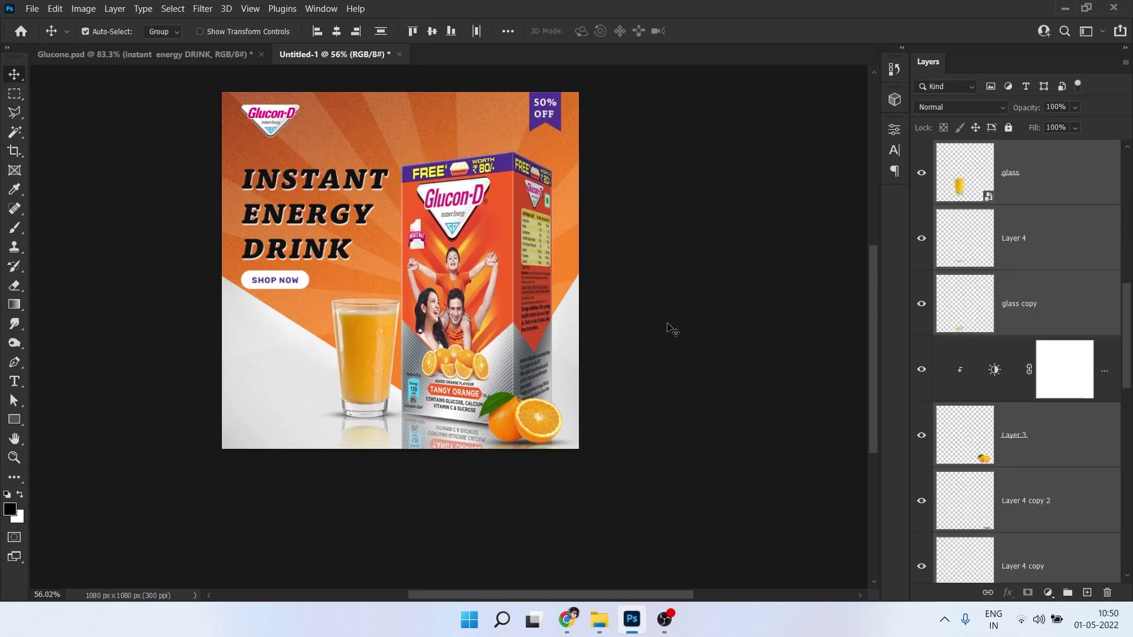
key("shift+Left")
key("shift+Up")
- Scale the juice glass and its reflection down slightly beside the box
left_click(364, 354)
left_click(363, 429, "shift")
key("ctrl+t")
left_click_drag(397, 295, 393, 308)
key("Return")
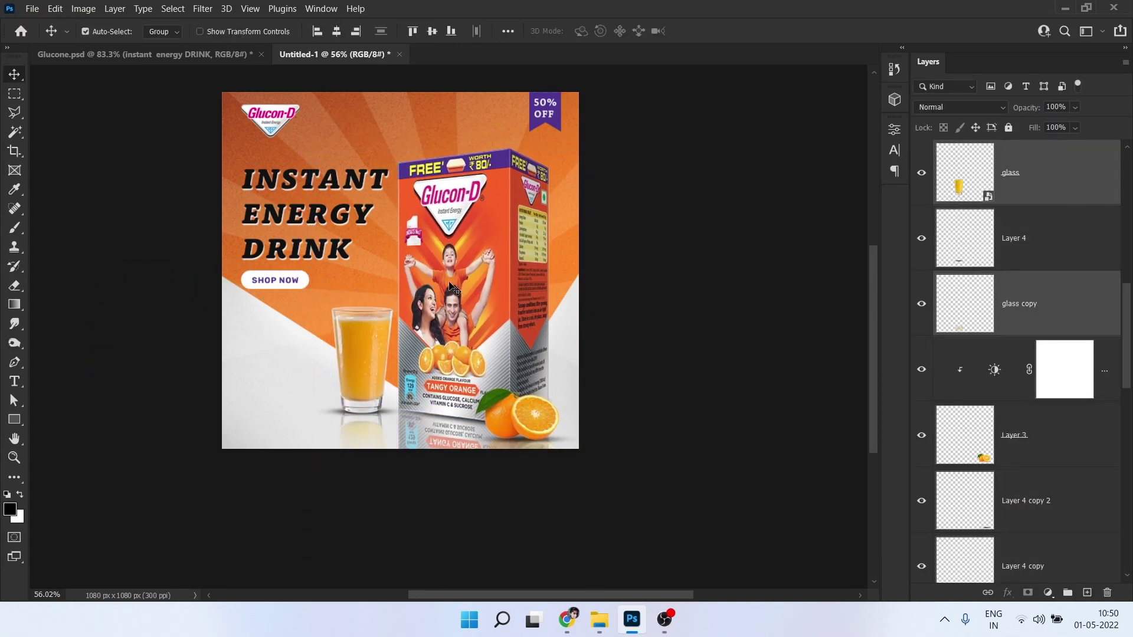
- Compare the Untitled-1 ad with the reference design in Glucone.psd
left_click(134, 58)
scroll(499, 382, "down", 4)
left_click(347, 55)
left_click(246, 58)
left_click(338, 57)
key("ctrl+Tab")
key("ctrl+Tab")
scroll(1008, 487, "down", 8)
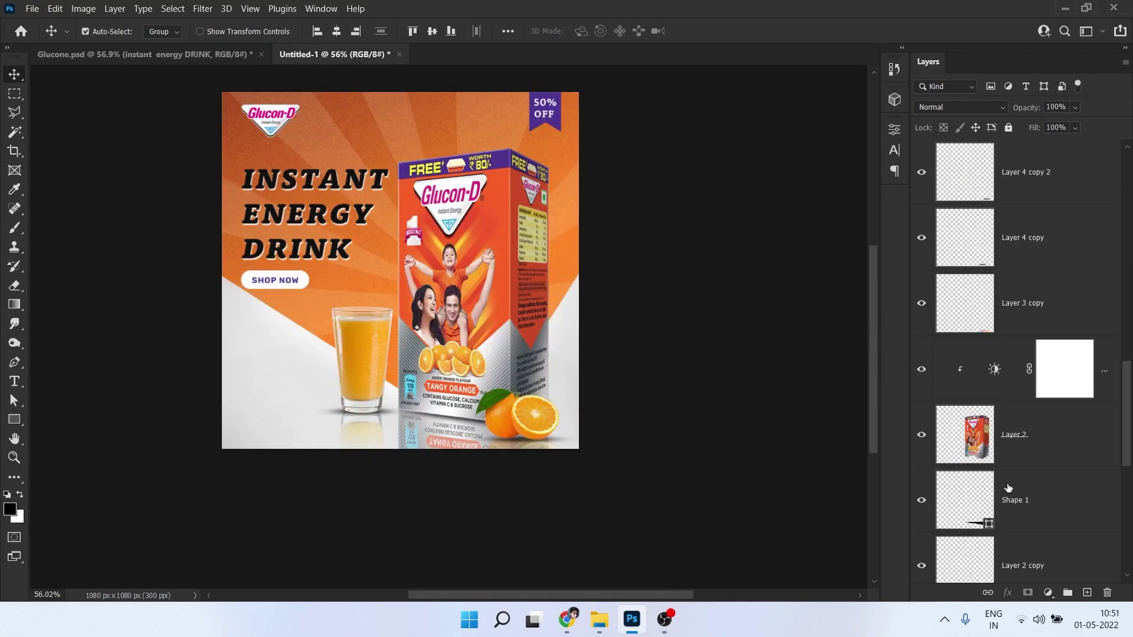
- Rotate the orange background shape, Rectangle 1, by about -7.8° and shift it slightly to the left
left_click(1043, 400)
key("ctrl+t")
left_click_drag(744, 310, 765, 265)
left_click_drag(675, 263, 657, 258)
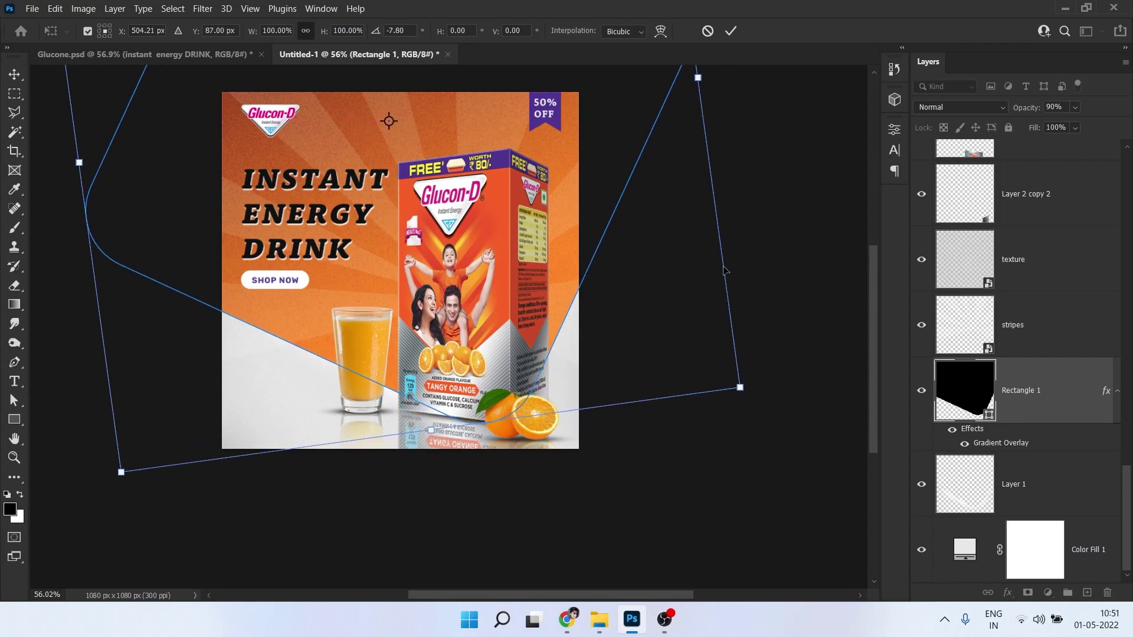
key("Return")
- Check the reference design in Glucone.psd and adjust the stripes layer over the orange background with Free Transform
left_click(177, 55)
left_click(338, 56)
left_click(1019, 392)
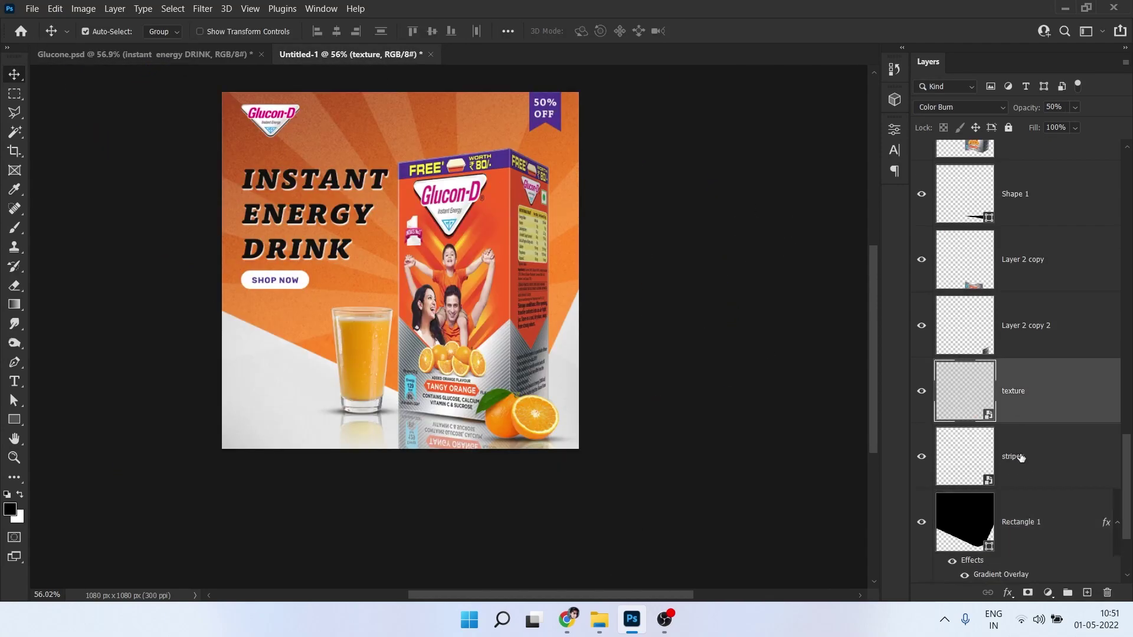
left_click(1022, 457)
key("ctrl+t")
left_click_drag(564, 123, 596, 71)
key("Return")
- Select the box, glass and orange layers with their shadows and reflections and nudge them 30 px to the right
left_click_drag(581, 351, 368, 313)
scroll(1039, 483, "down", 3)
left_click(1039, 482, "ctrl")
left_click(1044, 389, "ctrl")
left_click(1049, 324, "ctrl")
left_click(1054, 275, "ctrl")
key("shift+Right")
key("shift+Right")
key("shift+Right")
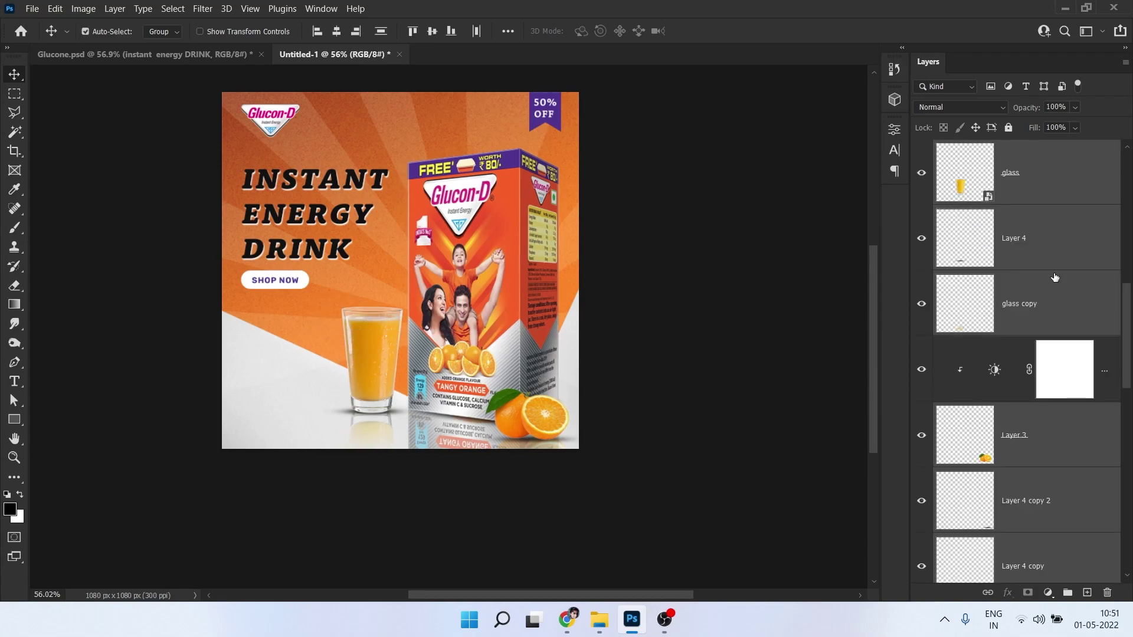
- Scale the selected product layers down slightly together and nudge them 20 px up and 10 px to the right
key("ctrl+t")
left_click_drag(597, 146, 592, 155)
key("shift+Up")
key("shift+Up")
key("shift+Right")
key("Return")
scroll(542, 426, "up", 2)
scroll(498, 411, "down", 1)
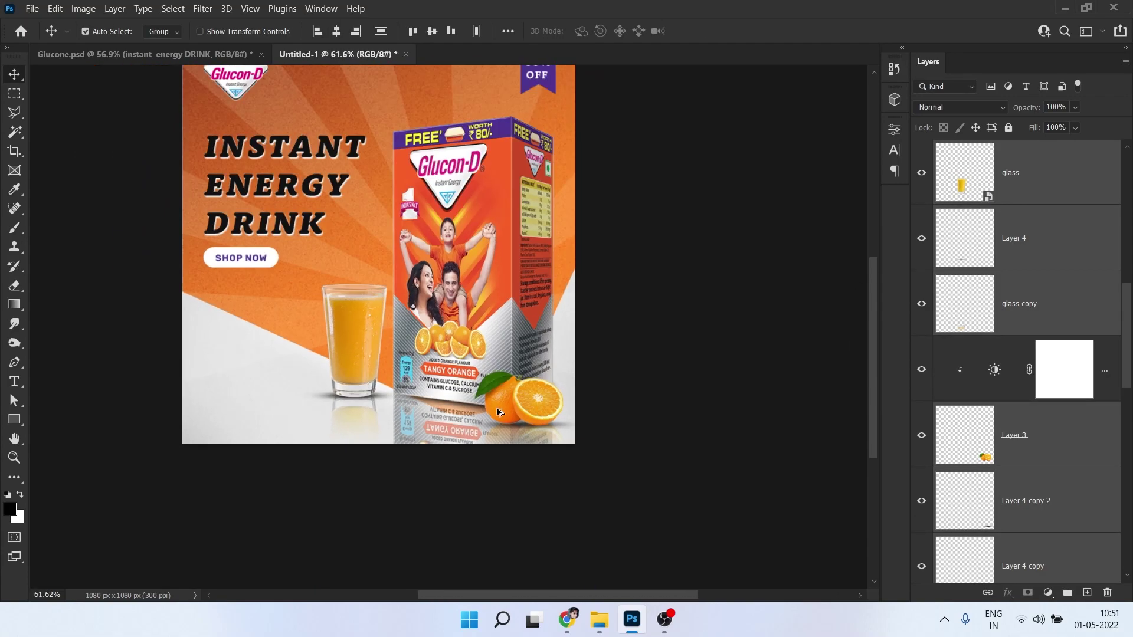
scroll(497, 411, "up", 1)
scroll(1018, 437, "down", 3)
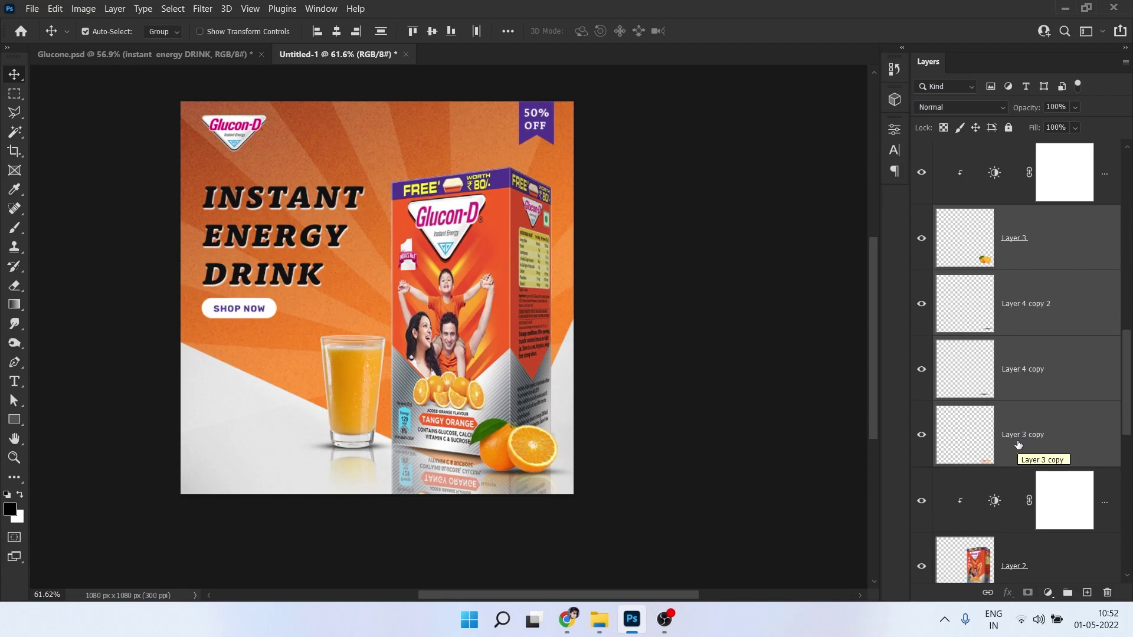
scroll(1011, 433, "down", 4)
scroll(1017, 381, "down", 5)
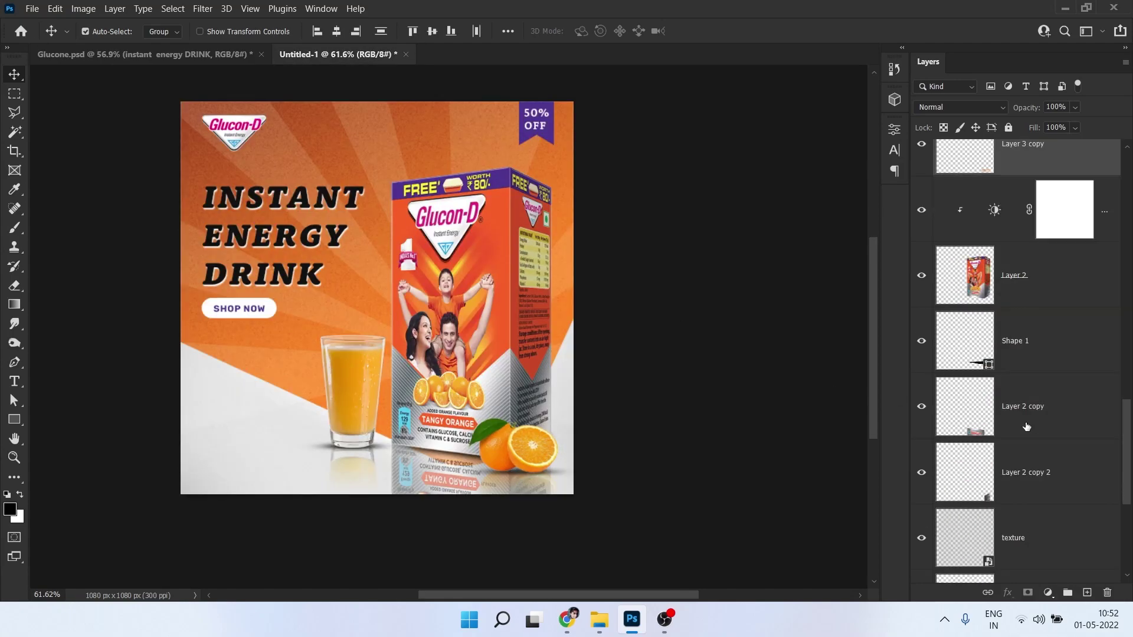
left_click(1028, 397)
- Nudge the white button shape and its "Shop now" text 30 px down, away from the heading
left_click(223, 312)
scroll(1024, 184, "up", 2)
left_click(1024, 185, "shift")
key("shift+Down")
key("shift+Down")
key("shift+Down")
key("shift+Down")
key("shift+Up")
key("shift+Down")
key("shift+Up")
- Add the "instant energy DRINK" heading to the button selection and nudge them together 10 px down
left_click(256, 220, "shift")
key("shift+Down")
scroll(257, 221, "down", 2)
left_click(536, 299)
left_click_drag(536, 299, 553, 288)
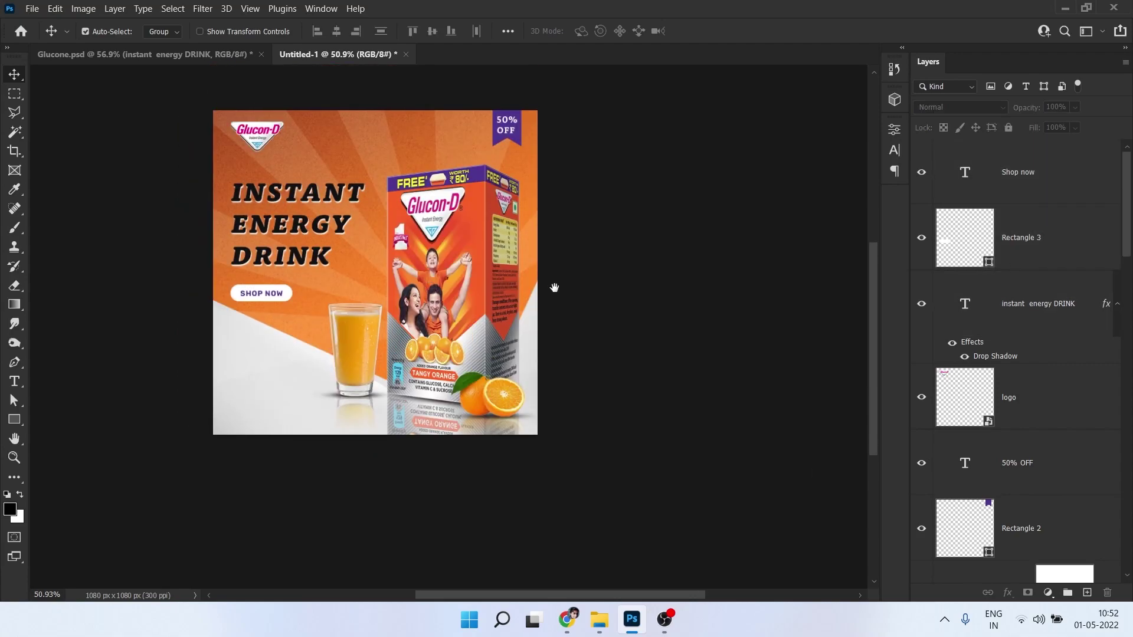
- Bring the Lorem ipsum text from Glucone.psd into Untitled-1 and place it below the glass, left-aligned with the heading
scroll(386, 433, "up", 2)
key("t")
left_click_drag(386, 433, 236, 426)
left_click(148, 55)
key("v")
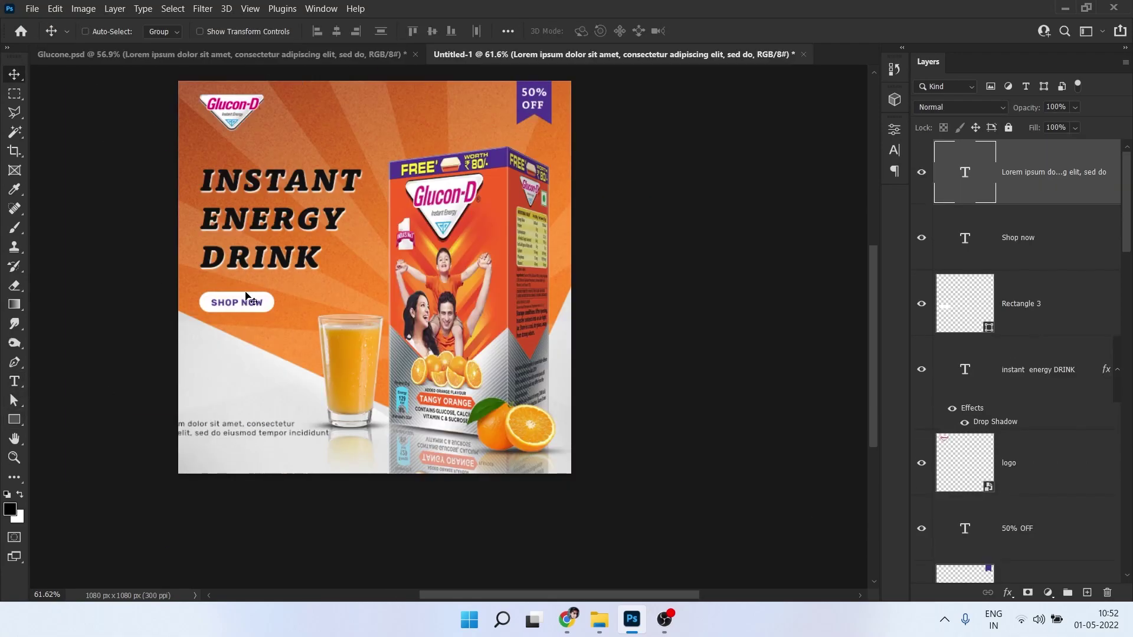
left_click(965, 369, "ctrl")
left_click(315, 31)
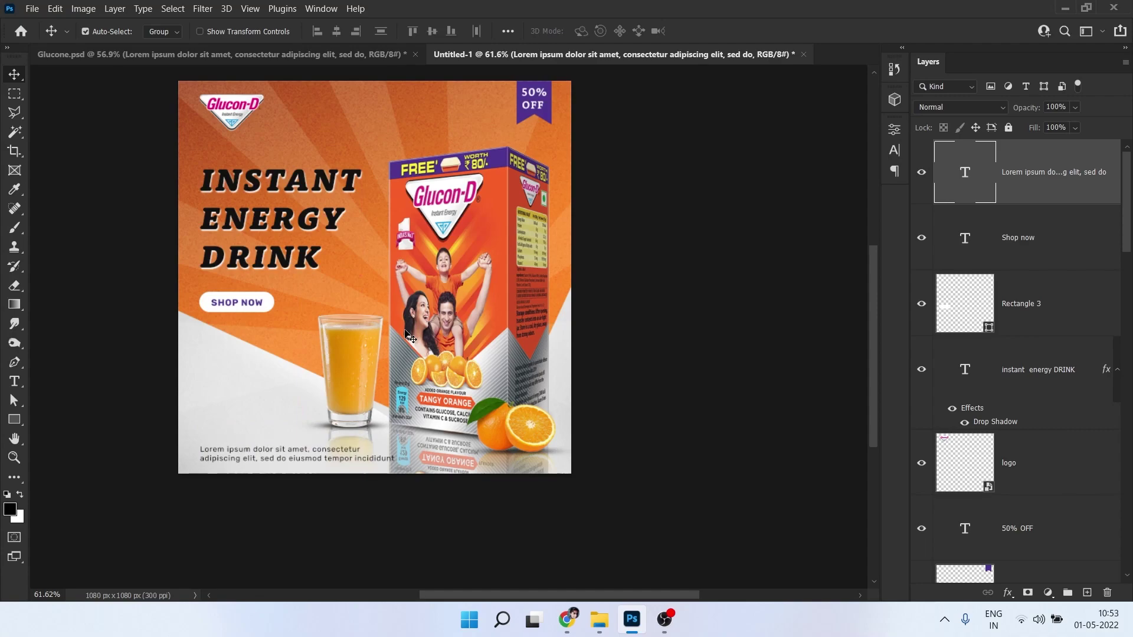
scroll(592, 286, "down", 2)
left_click(558, 292)
- Select the juice glass with its shadow and reflection, scale them up slightly and shift them left, away from the box
left_click(309, 454)
scroll(311, 491, "up", 4)
left_click(347, 514, "shift")
scroll(1015, 440, "down", 3)
left_click(1015, 437, "ctrl")
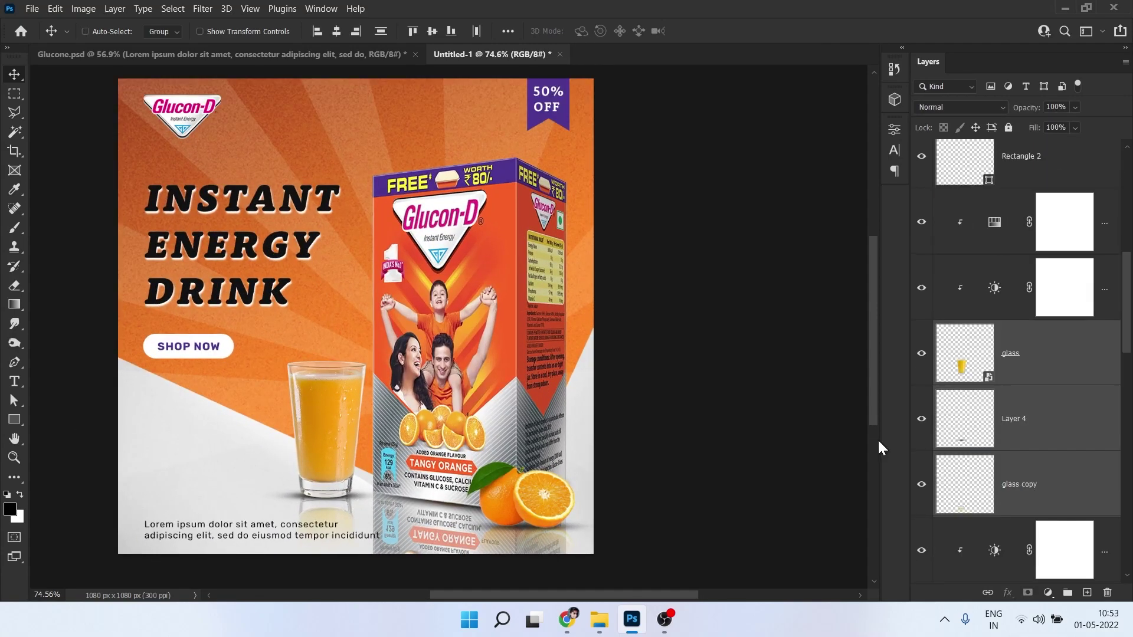
key("ctrl+t")
left_click_drag(259, 360, 239, 324)
mouse_move(355, 374)
left_mouse_down()
mouse_move(348, 384)
mouse_move(359, 391)
left_mouse_up()
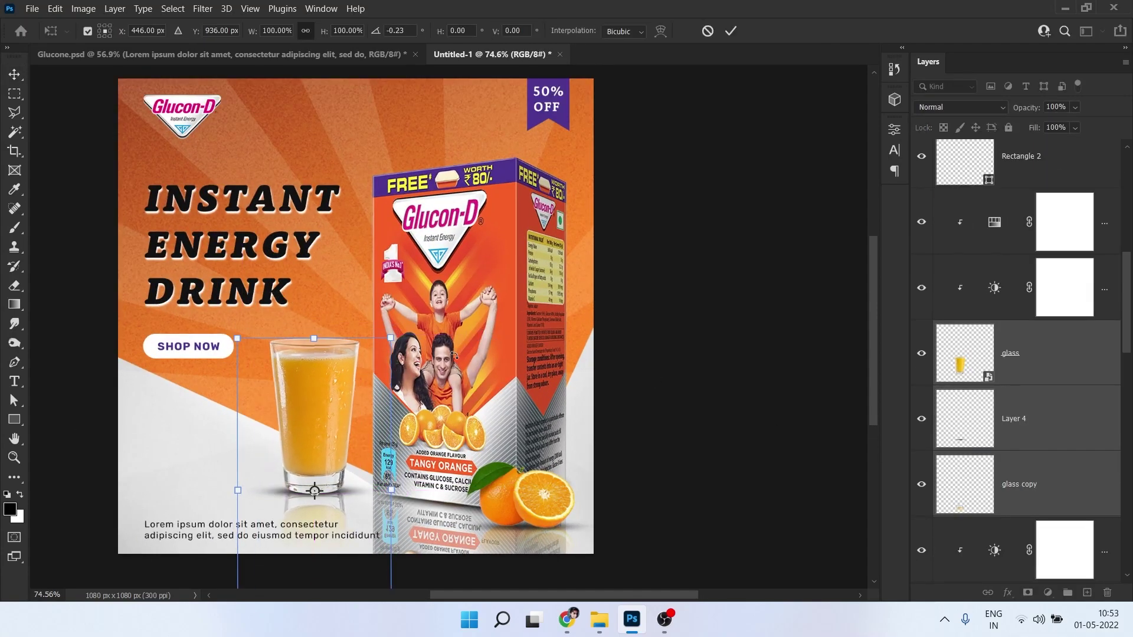
key("Return")
scroll(632, 224, "down", 2)
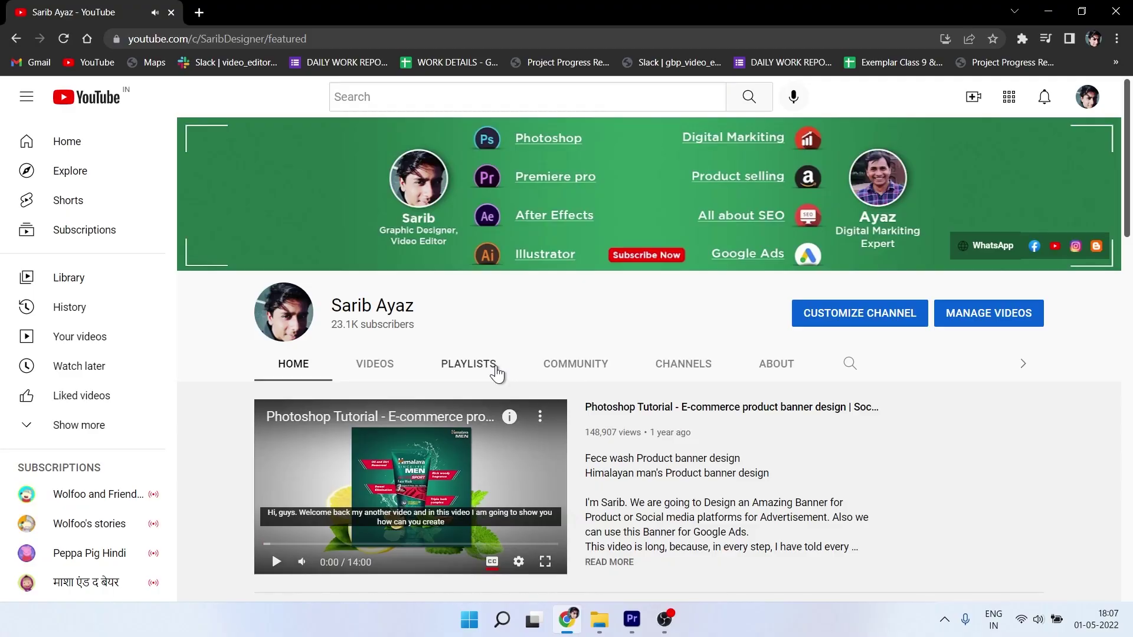
- Open the "Product Banner Designs In Photoshop" playlist from the YouTube channel's playlists and look through its videos
left_click(496, 367)
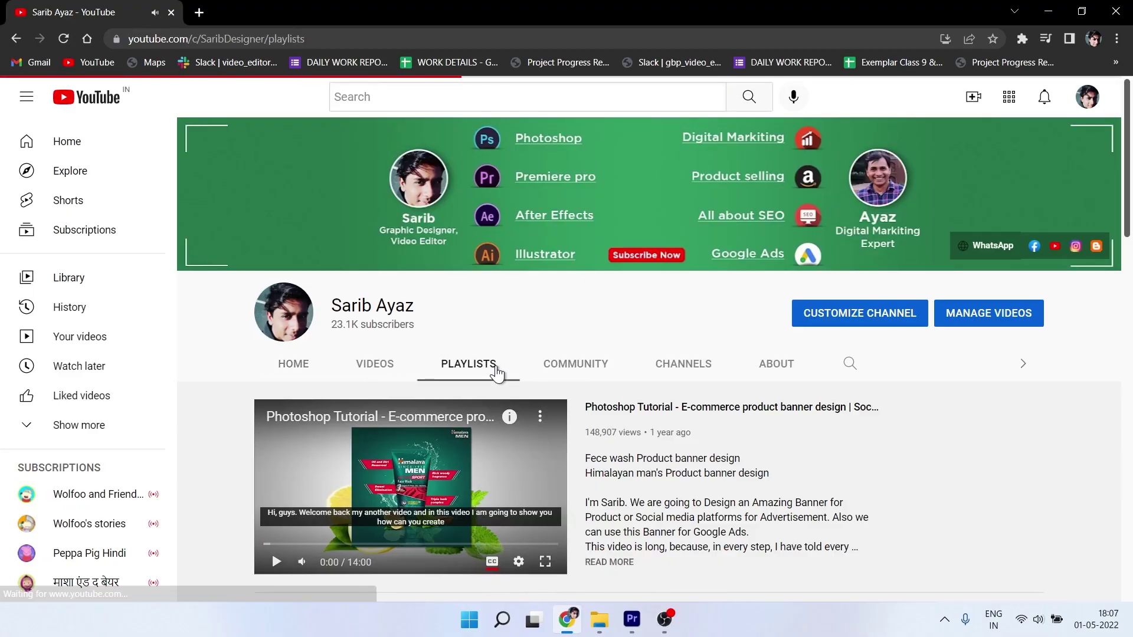
left_click_drag(1128, 278, 1130, 579)
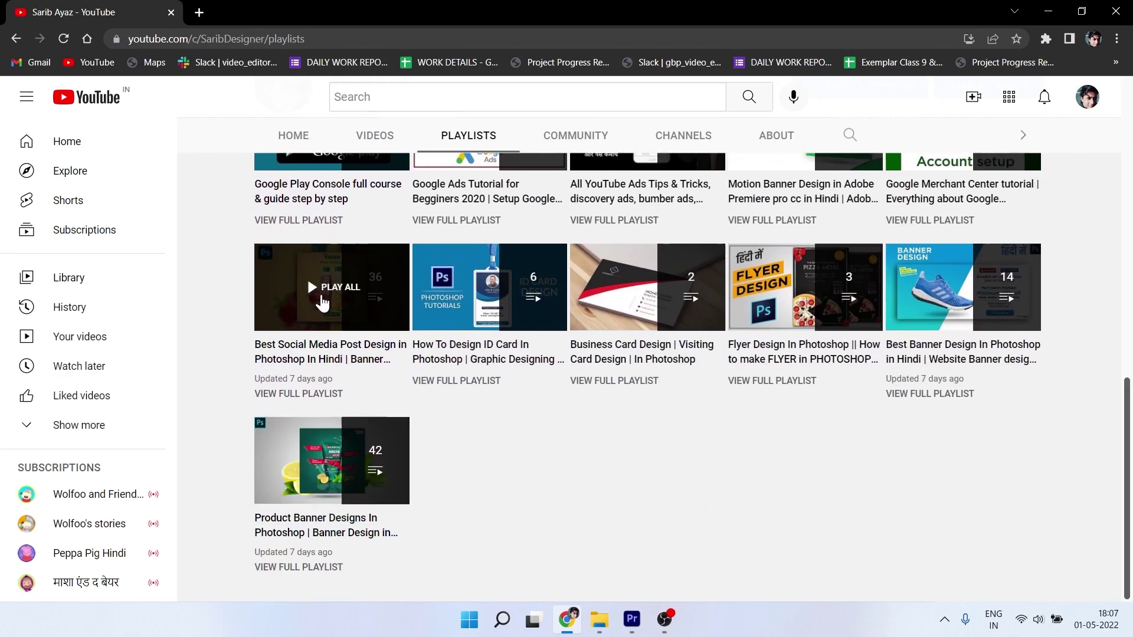
left_click(396, 489)
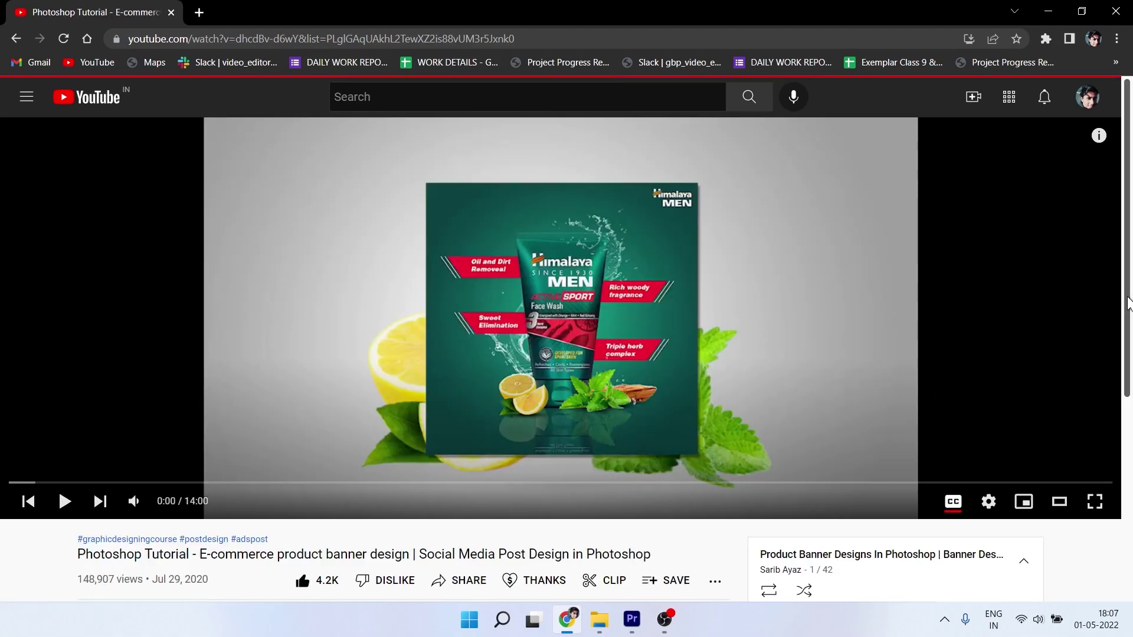
left_click_drag(1127, 159, 1132, 257)
scroll(1130, 257, "up", 2)
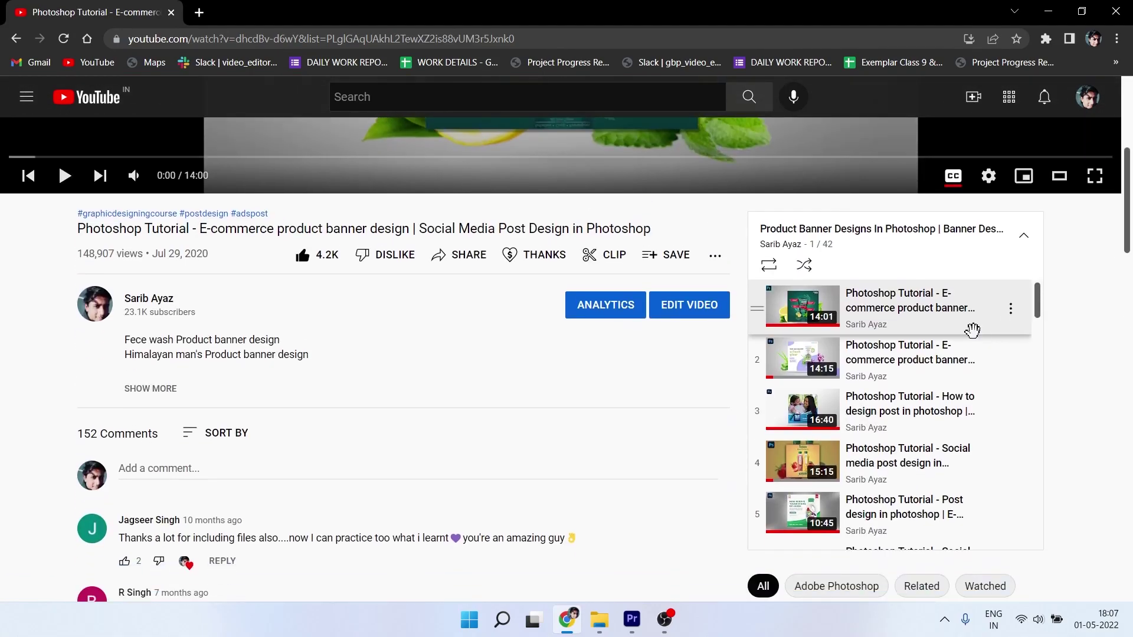